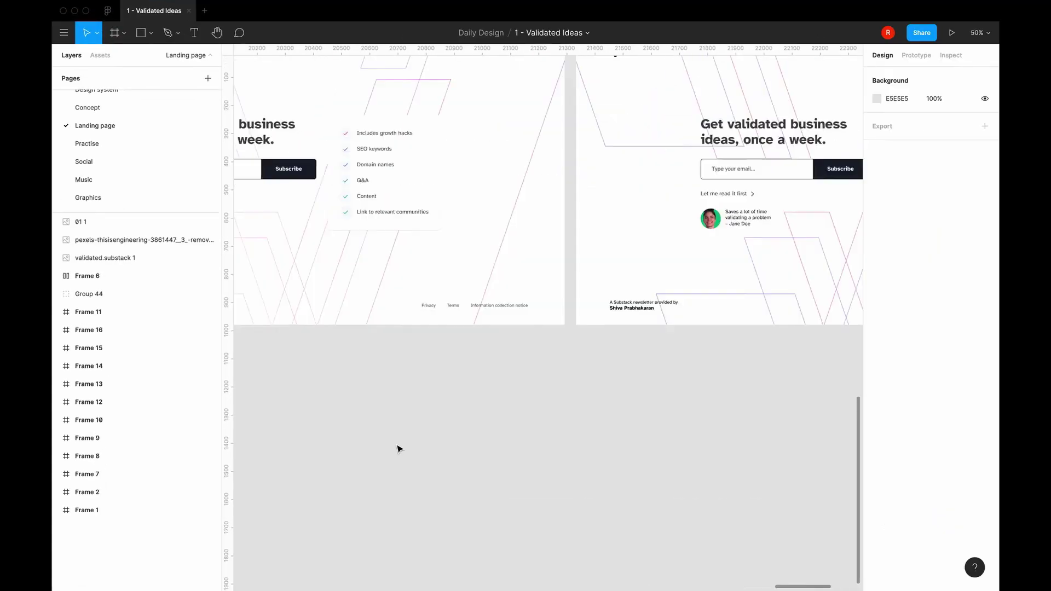
Add a 1920×1080 frame (Frame 56) aligned below the Frame 16 landing page
scroll(399, 446, right, 5)
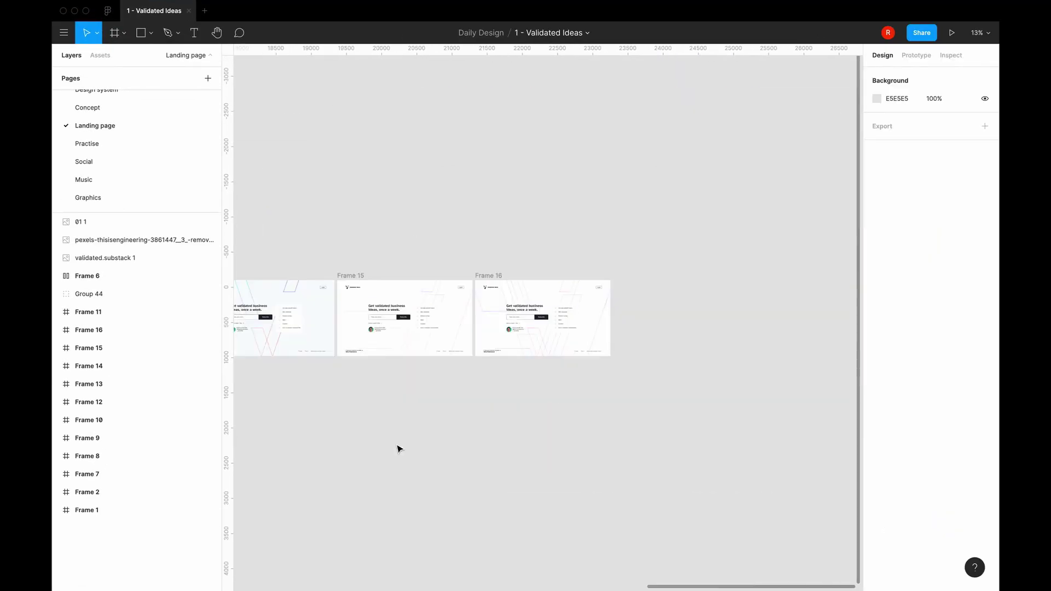
scroll(399, 446, down, 3)
click(348, 450)
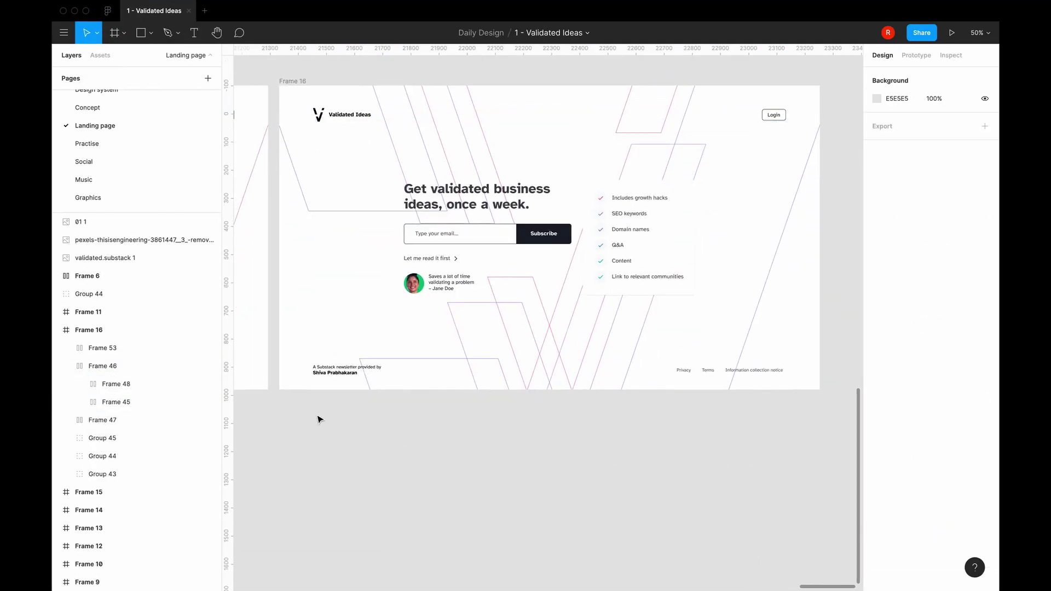
key(minus)
key(f)
scroll(347, 311, right, 3)
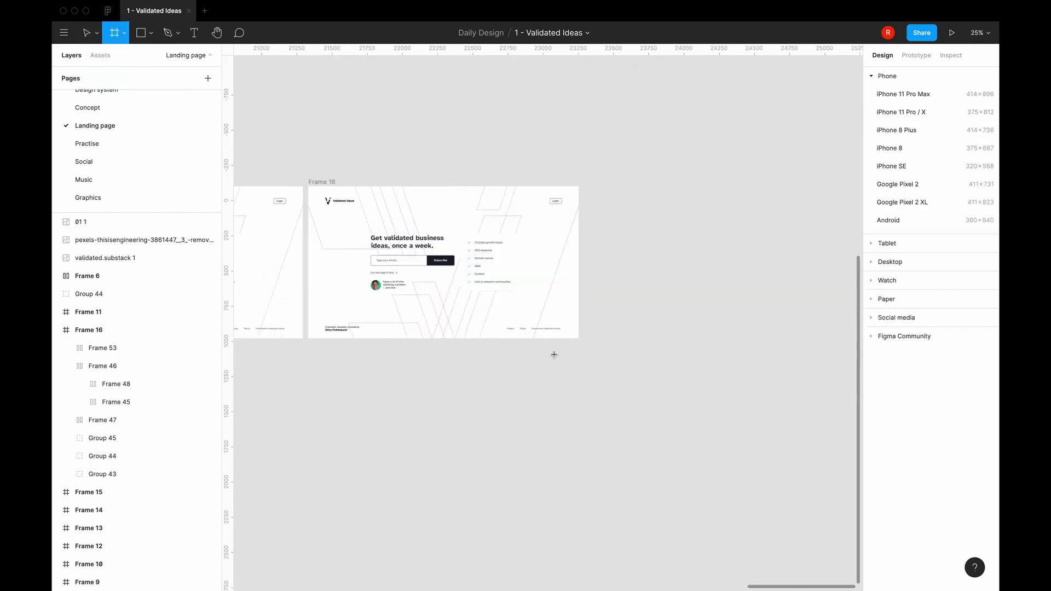
click(300, 349)
click(900, 139)
text(1920)
key(Tab)
text(1080)
key(Return)
drag(500, 408, 509, 409)
Draw a 375×812 iPhone 11 Pro/X frame inside it with an F4F4F5 fill
key(f)
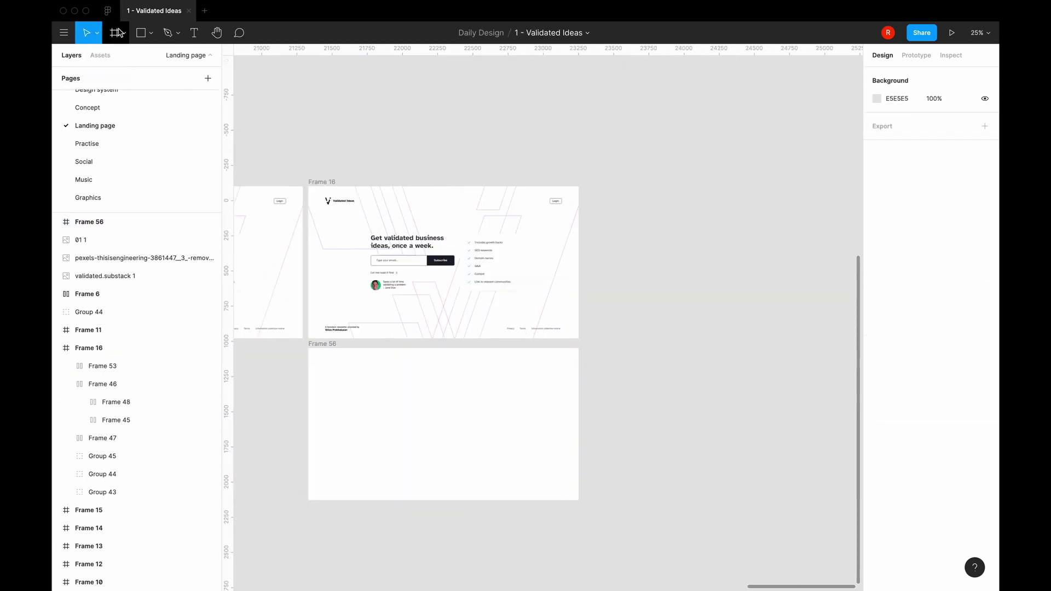
click(339, 383)
click(885, 102)
click(892, 183)
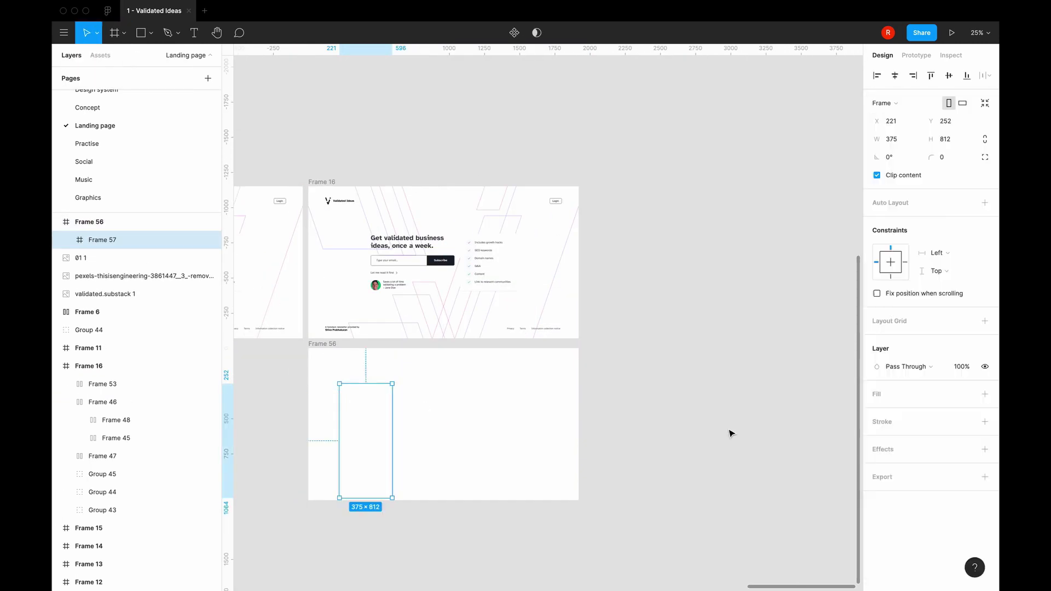
click(984, 394)
click(876, 411)
click(786, 515)
click(786, 535)
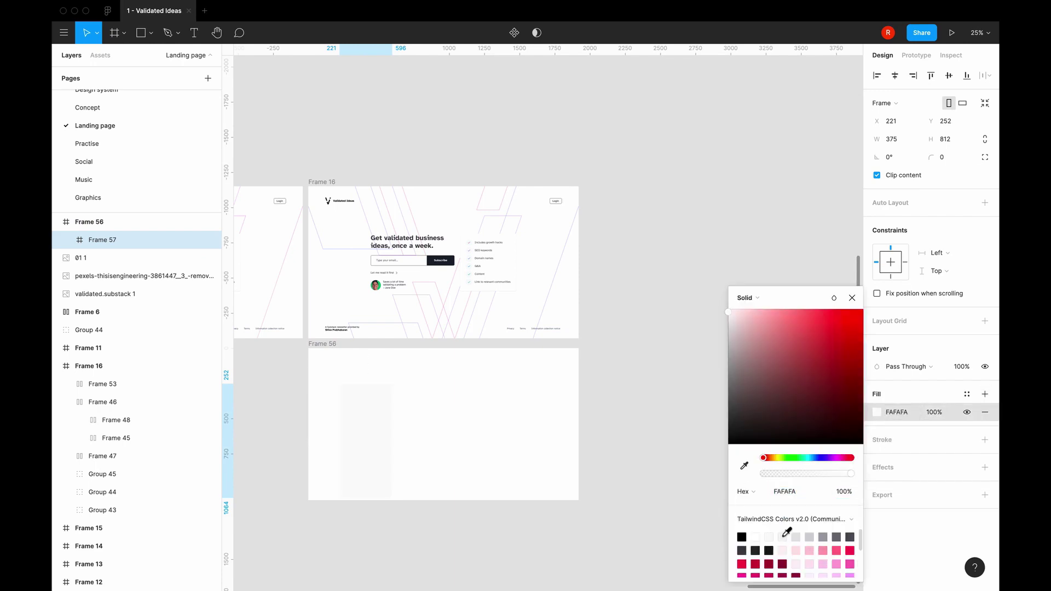
Centre the phone frame within Frame 56
drag(363, 432, 388, 415)
click(498, 444)
scroll(445, 394, up, 3)
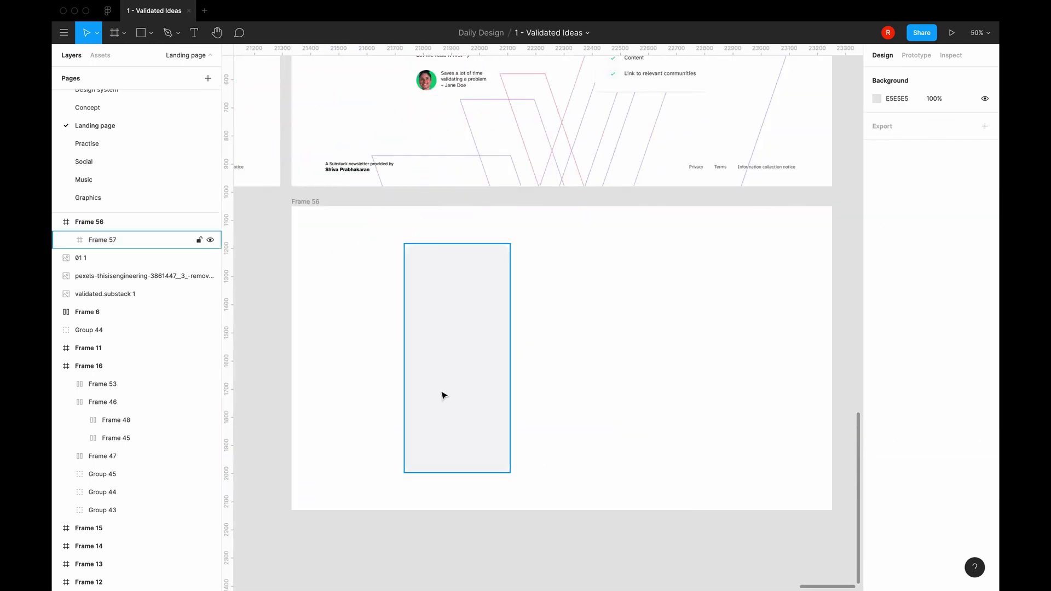
drag(446, 394, 547, 394)
scroll(656, 384, up, 2)
click(687, 381)
scroll(687, 378, up, 5)
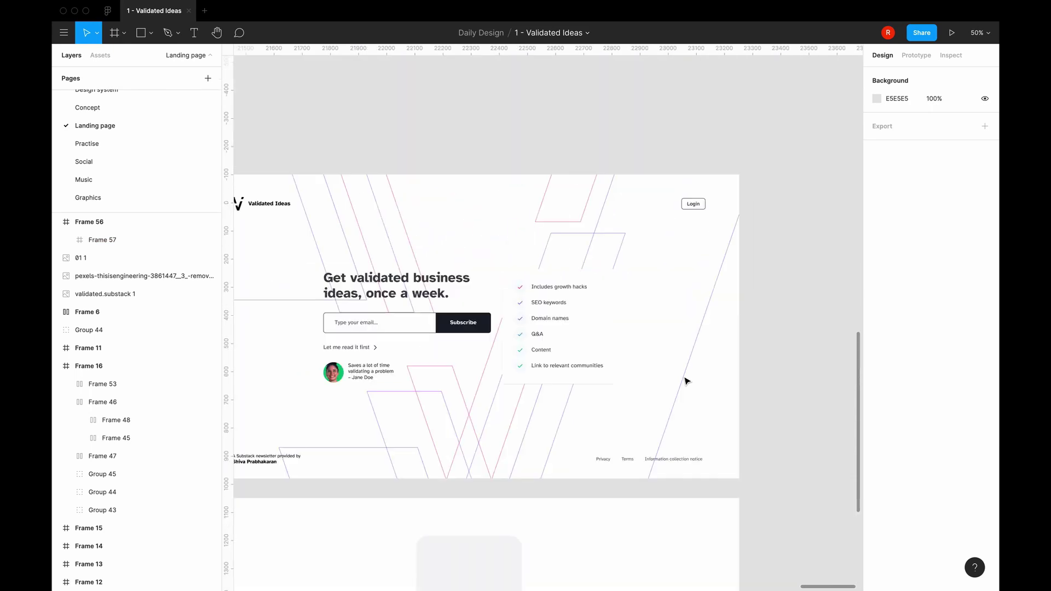
scroll(688, 378, down, 3)
scroll(688, 378, left, 4)
Select the Frame 16 header row and the phone frame as paste target
click(386, 116)
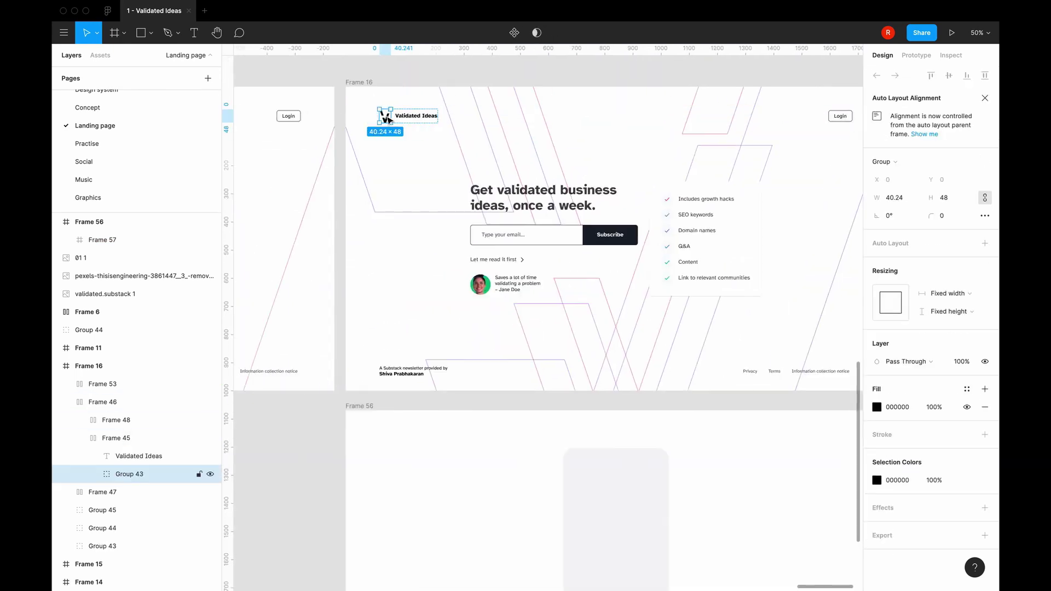
scroll(495, 434, down, 3)
scroll(495, 434, right, 4)
click(521, 441)
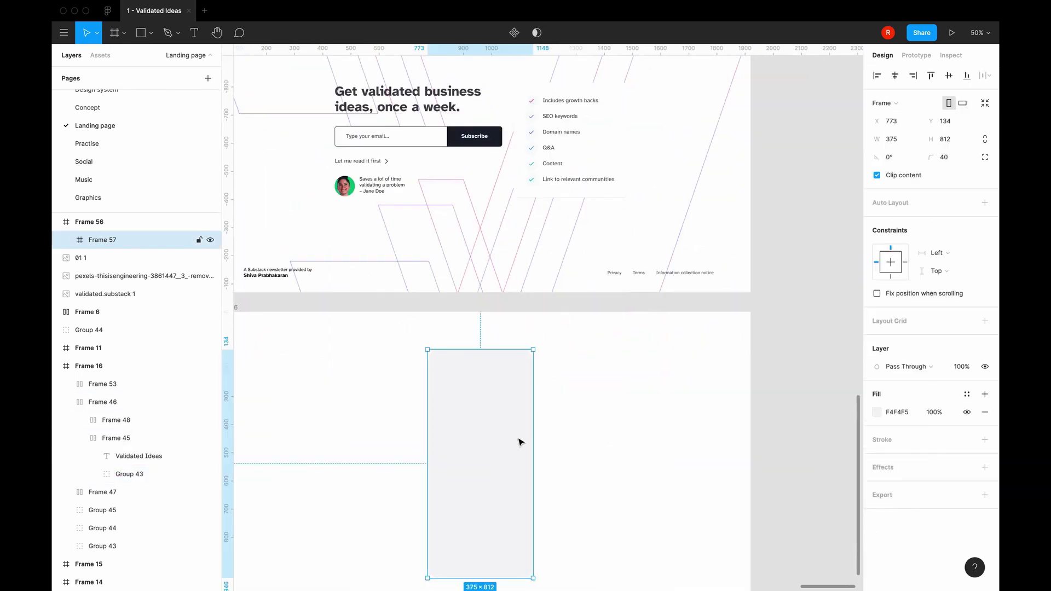
click(582, 432)
scroll(593, 422, up, 3)
scroll(593, 422, left, 1)
scroll(596, 425, down, 1)
click(255, 78)
scroll(650, 469, down, 5)
scroll(650, 469, left, 1)
click(563, 420)
Compare with the live site in the browser, then paste the header into the phone frame
key(super+ctrl+f)
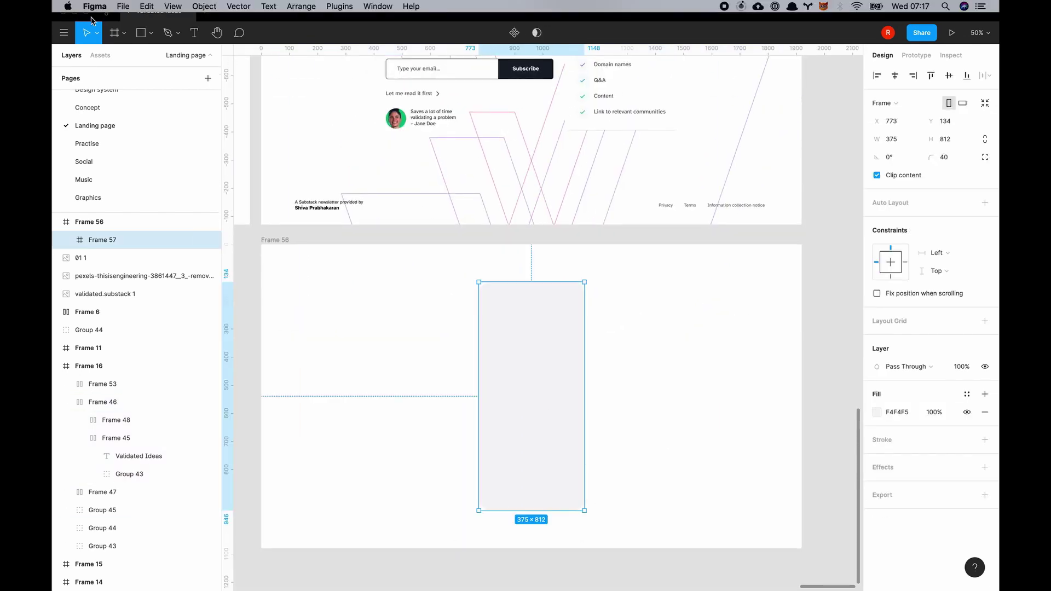
key(super+Tab)
key(super+ctrl+f)
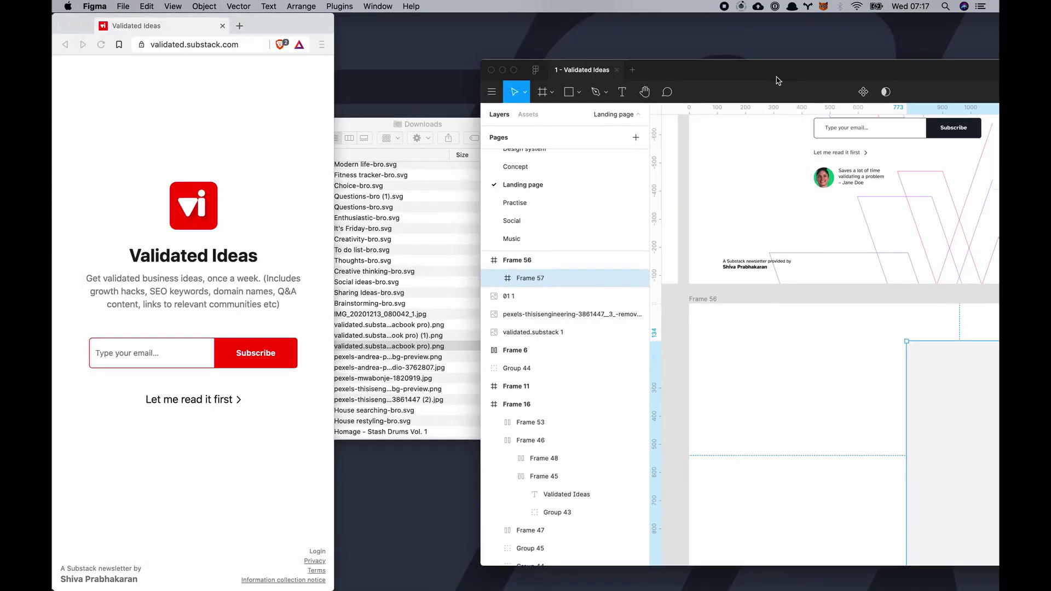
key(super+v)
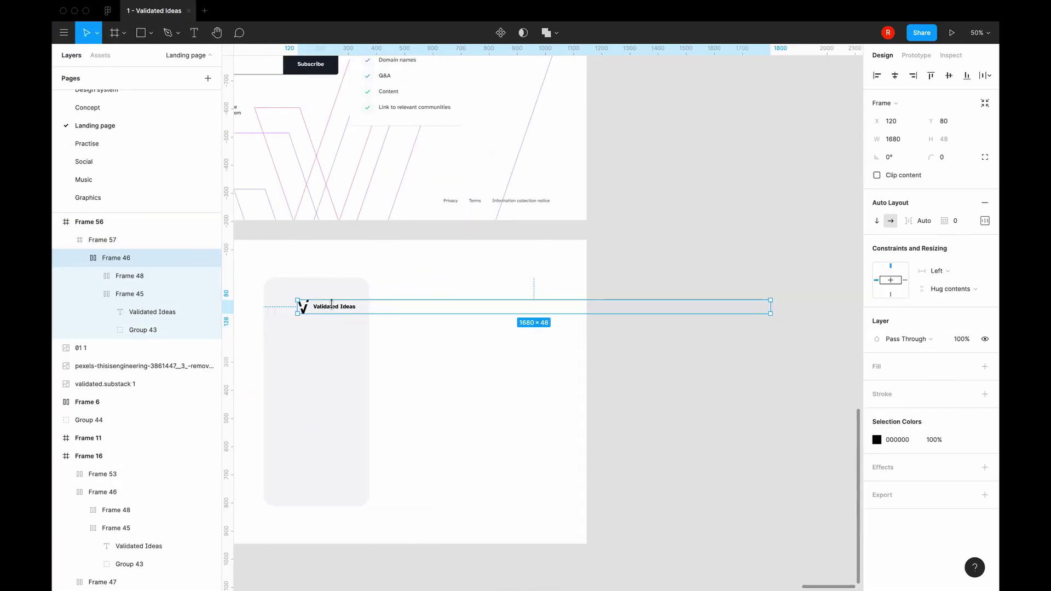
Replace the header paste with a copy of the Frame 45 logo-and-name group
key(super+z)
key(super+z)
click(116, 439)
key(super+c)
key(super+v)
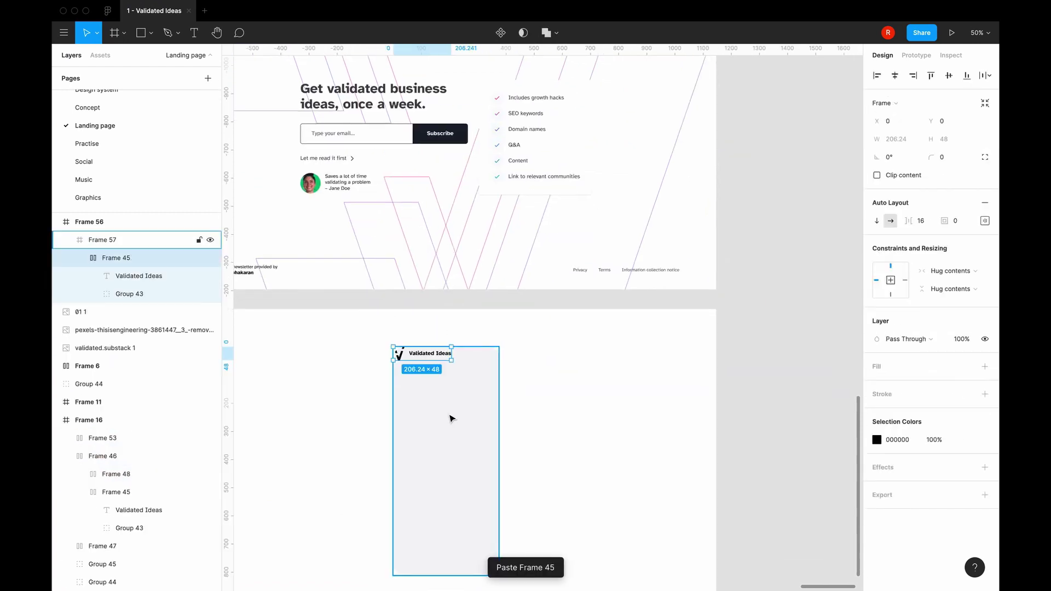
scroll(454, 387, down, 1)
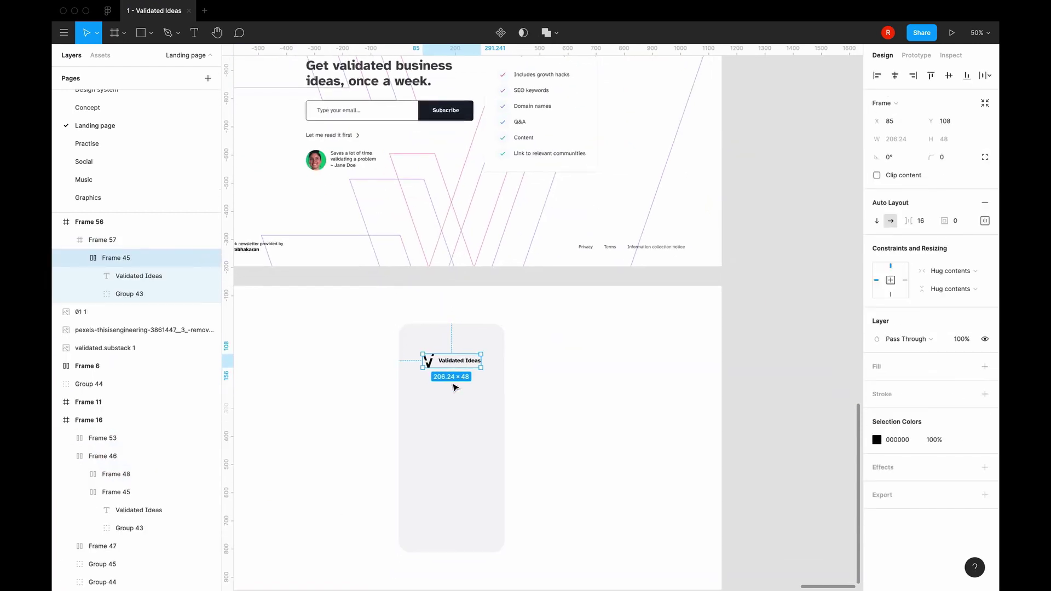
scroll(453, 388, up, 2)
Copy the Frame 8 sign-up section into the phone frame
click(383, 230)
key(super+c)
scroll(376, 170, down, 1)
click(462, 396)
key(super+v)
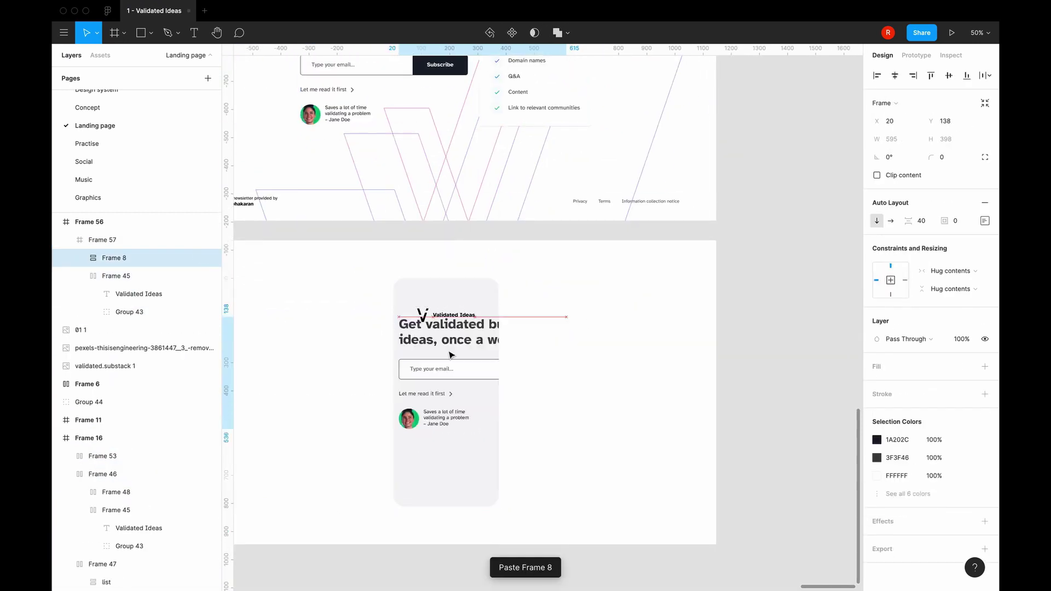
Set the headline to font size 24 and narrow it to 400 wide
double_click(452, 371)
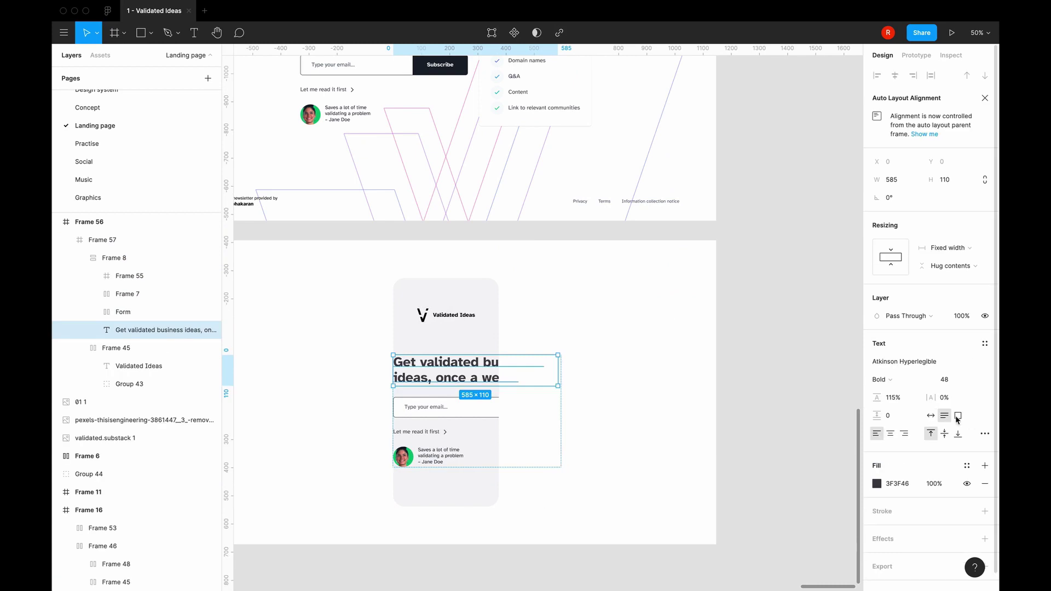
click(963, 379)
click(952, 353)
drag(558, 366, 504, 363)
click(963, 379)
click(952, 353)
click(606, 441)
key(shift+0)
double_click(456, 328)
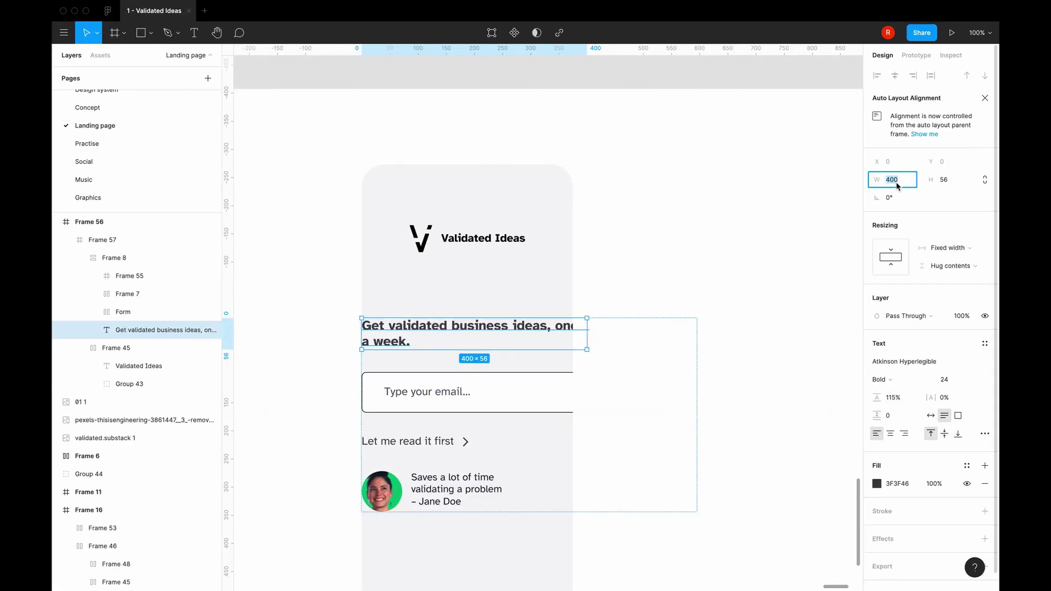
Give Frame 8 a width of 375 and 32 left and right padding
click(114, 258)
click(951, 269)
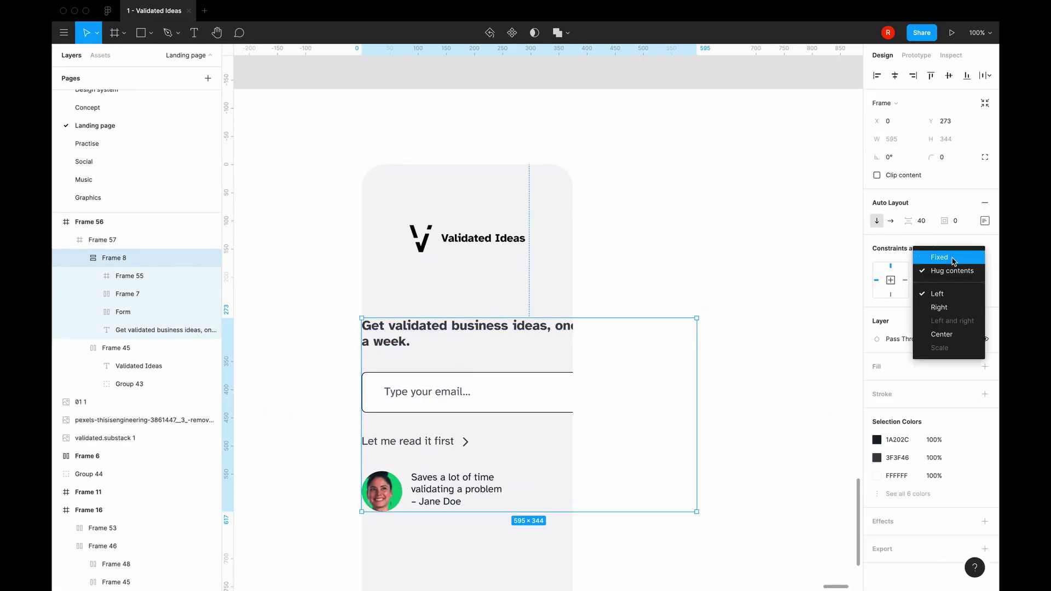
click(892, 139)
text(375)
key(Return)
click(985, 221)
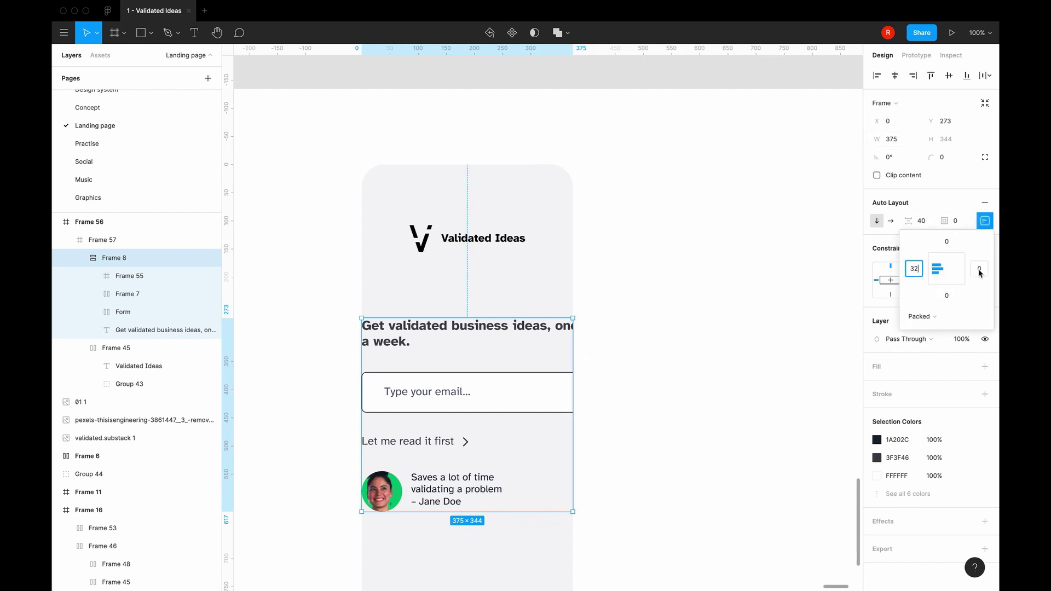
text(32)
key(Tab)
text(32)
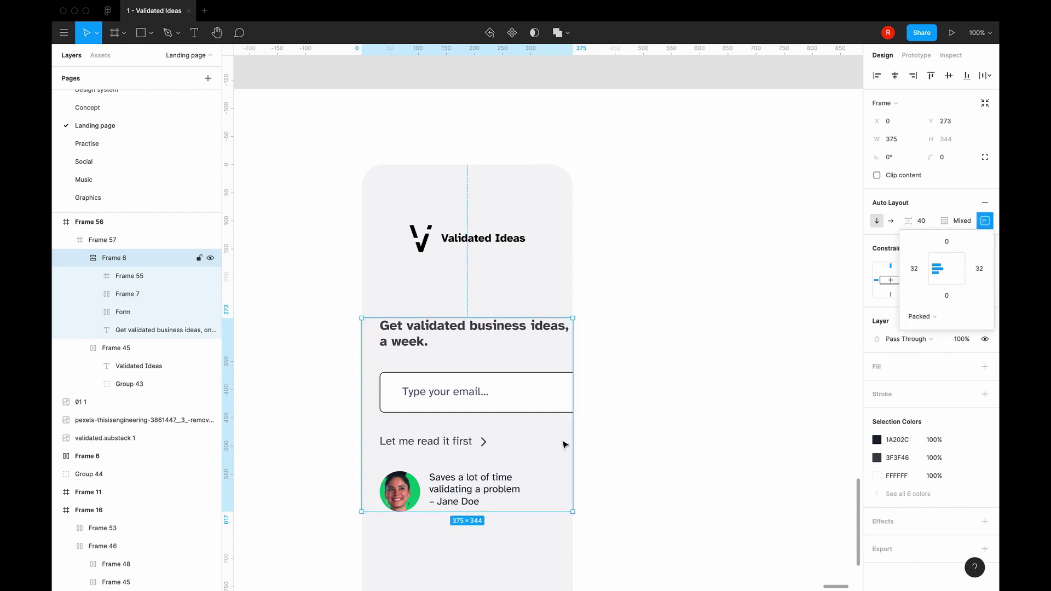
Make the Form group fill its container's width
click(749, 294)
click(462, 338)
click(462, 338)
click(500, 392)
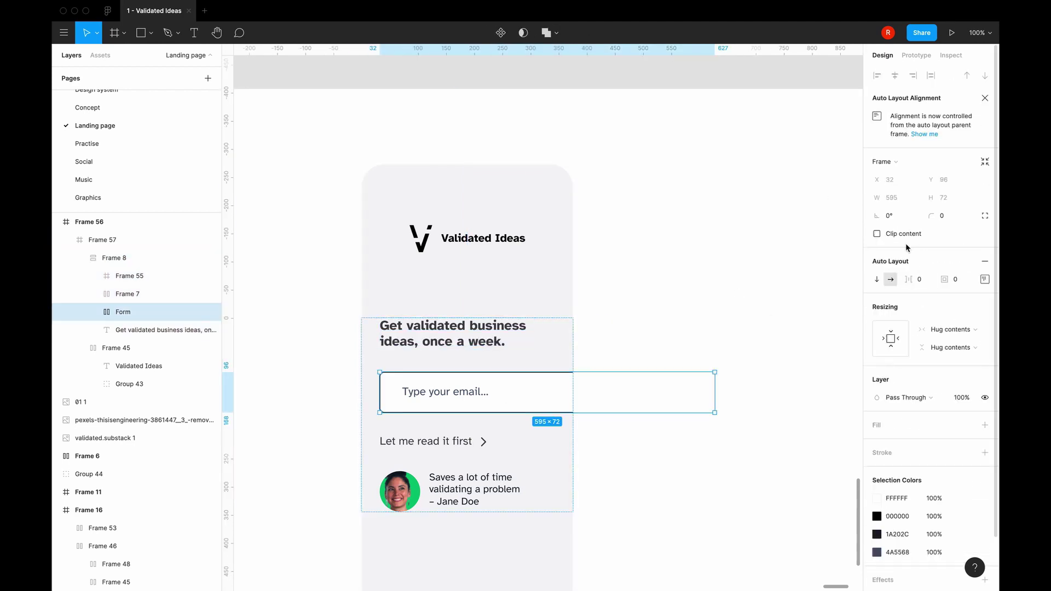
click(950, 329)
click(953, 348)
Set the read-first link row Frame 7 to fill container width and inspect the button lg layer
click(484, 441)
click(515, 427)
click(123, 312)
click(102, 296)
click(884, 333)
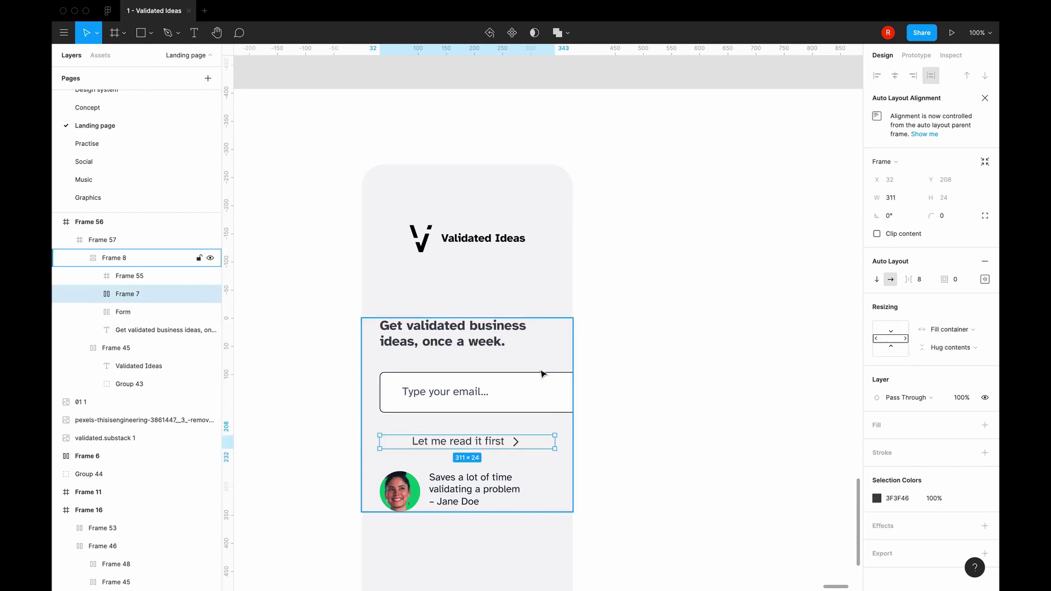
click(93, 312)
click(93, 312)
click(120, 329)
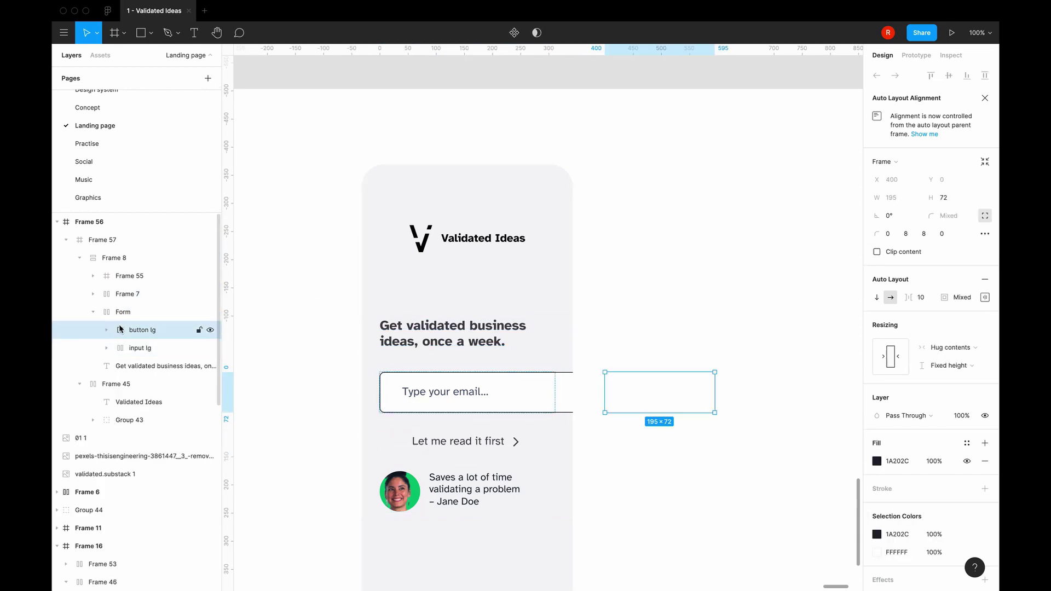
click(106, 330)
key(shift+Return)
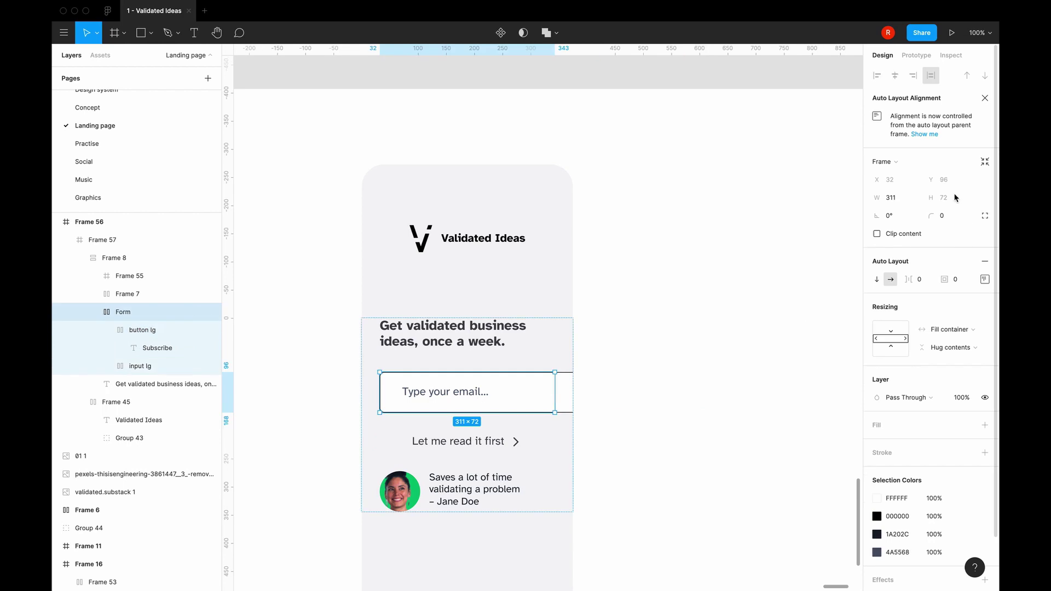
Try fill-container width on the input lg email field, then revert it
click(712, 364)
scroll(712, 364, down, 4)
scroll(711, 364, up, 2)
click(137, 312)
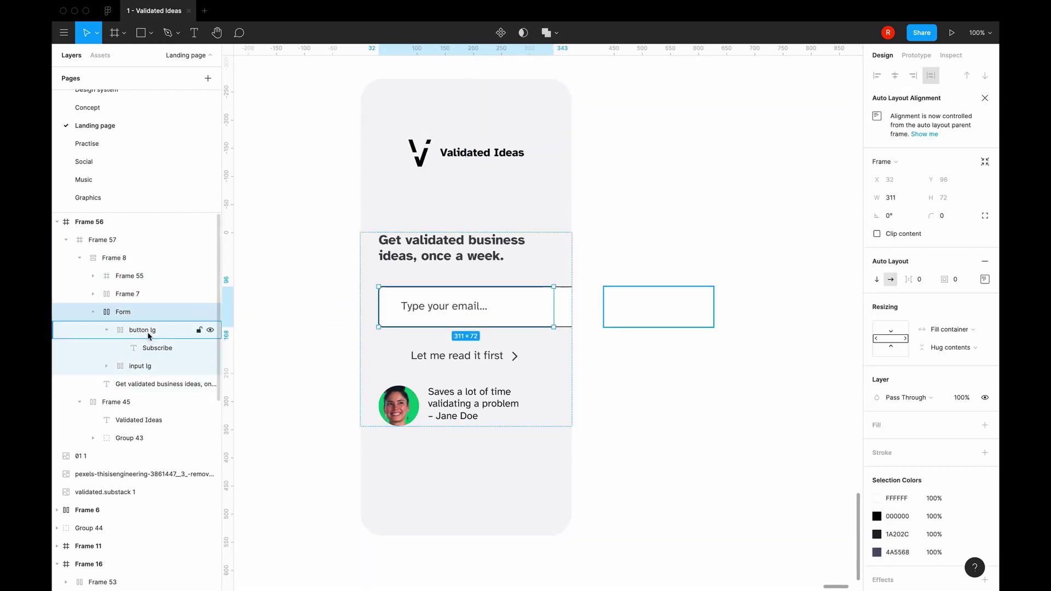
click(141, 366)
click(950, 347)
click(950, 386)
key(ctrl+z)
Preview the live site as iPhone 5/SE in Brave DevTools, then return to Figma
click(85, 11)
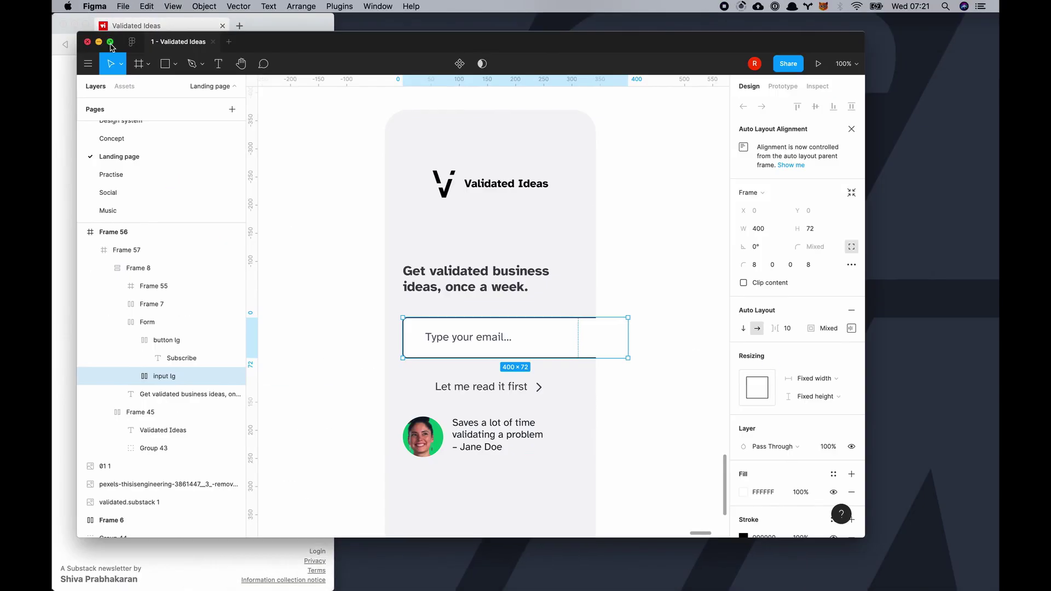
click(64, 120)
key(super+alt+i)
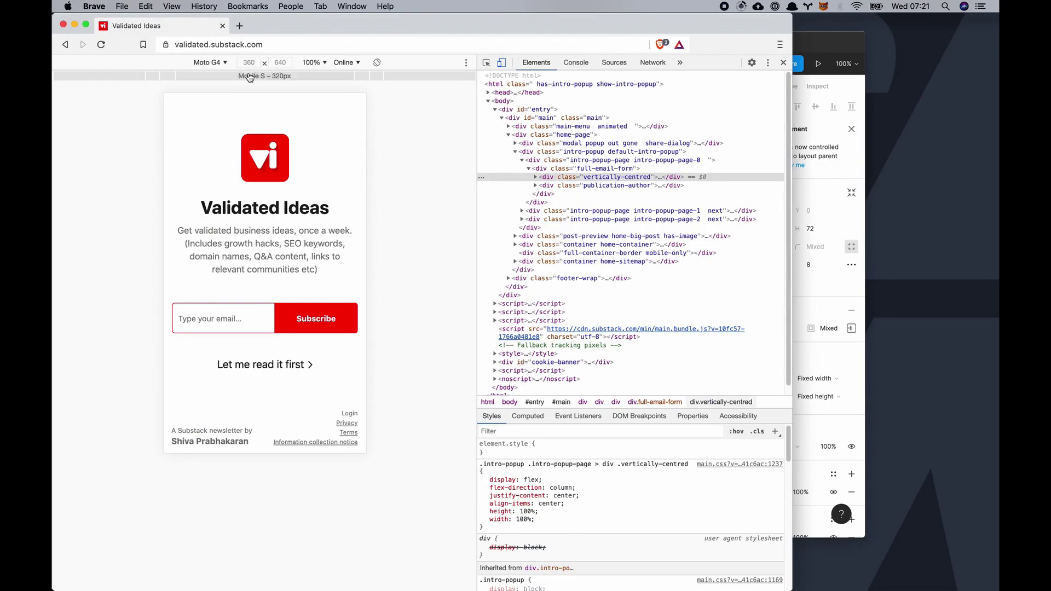
click(210, 63)
click(219, 132)
key(super+Tab)
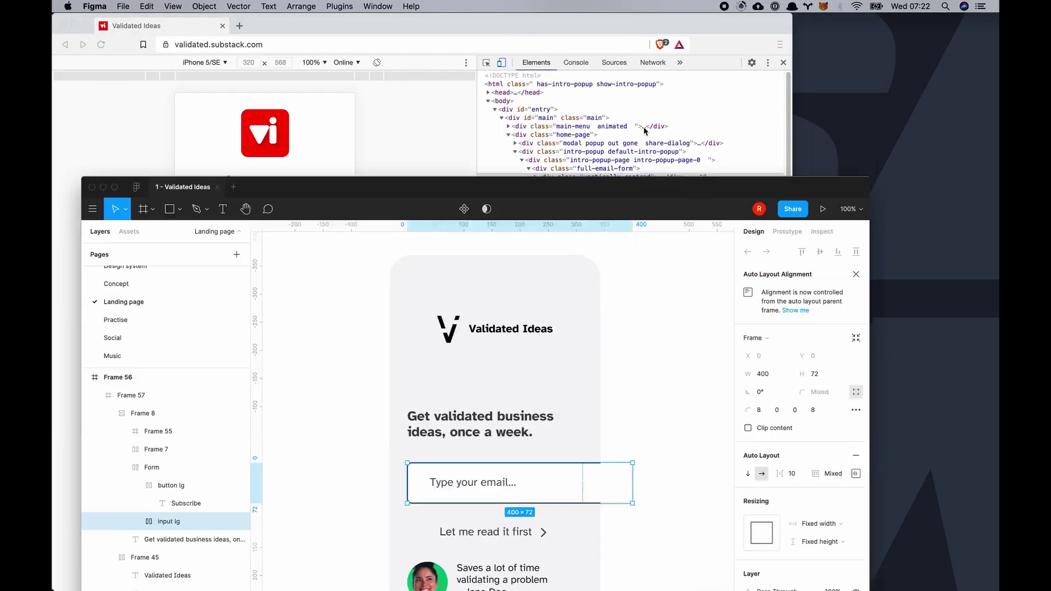
Set the email input height to 48 with a left padding of 16
click(828, 294)
text(48)
key(Return)
click(860, 316)
click(791, 364)
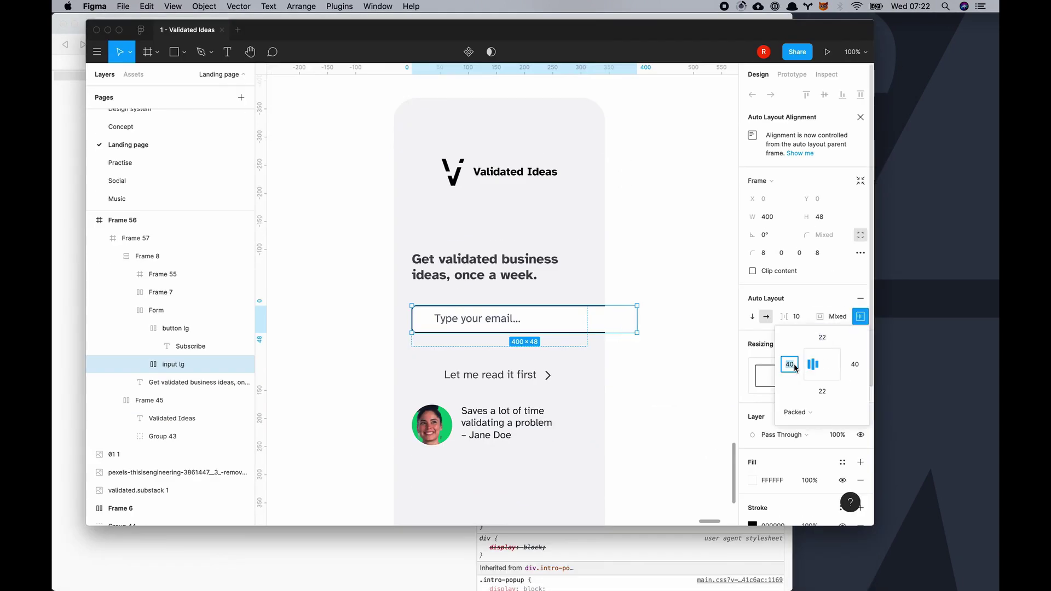
text(16)
key(Return)
click(622, 293)
Switch the Form's auto layout to vertical so the input and button stack
click(538, 327)
click(170, 365)
click(824, 367)
click(815, 366)
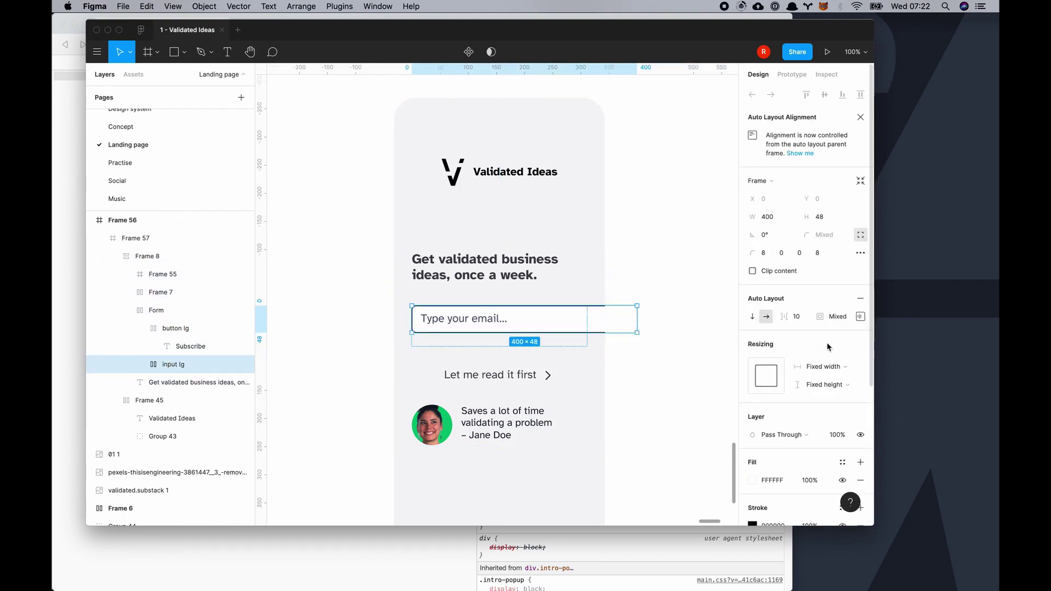
key(Return)
click(849, 311)
key(Escape)
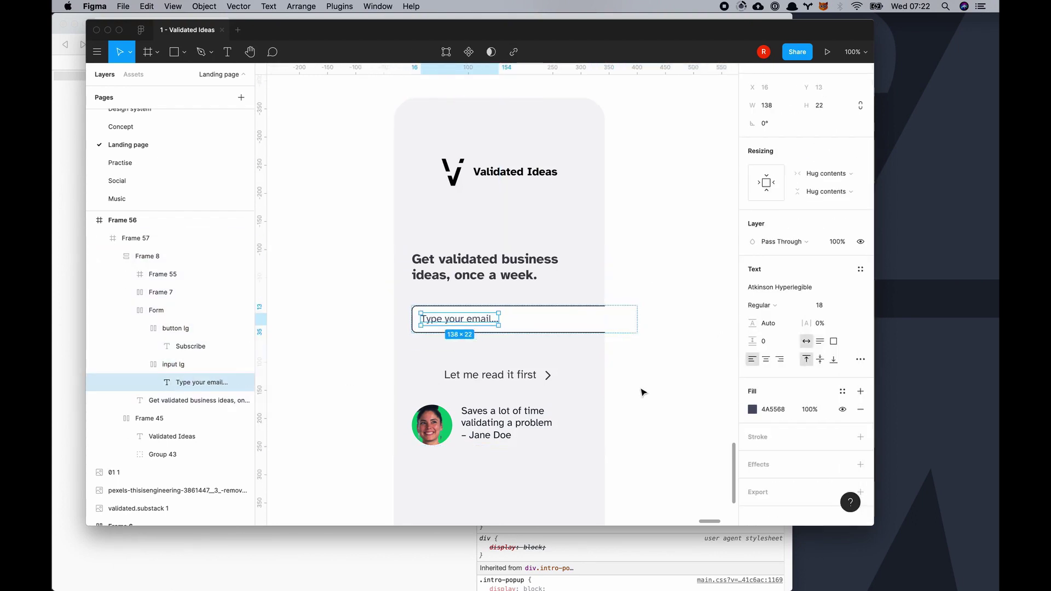
click(641, 392)
double_click(478, 329)
click(147, 313)
key(shift+v)
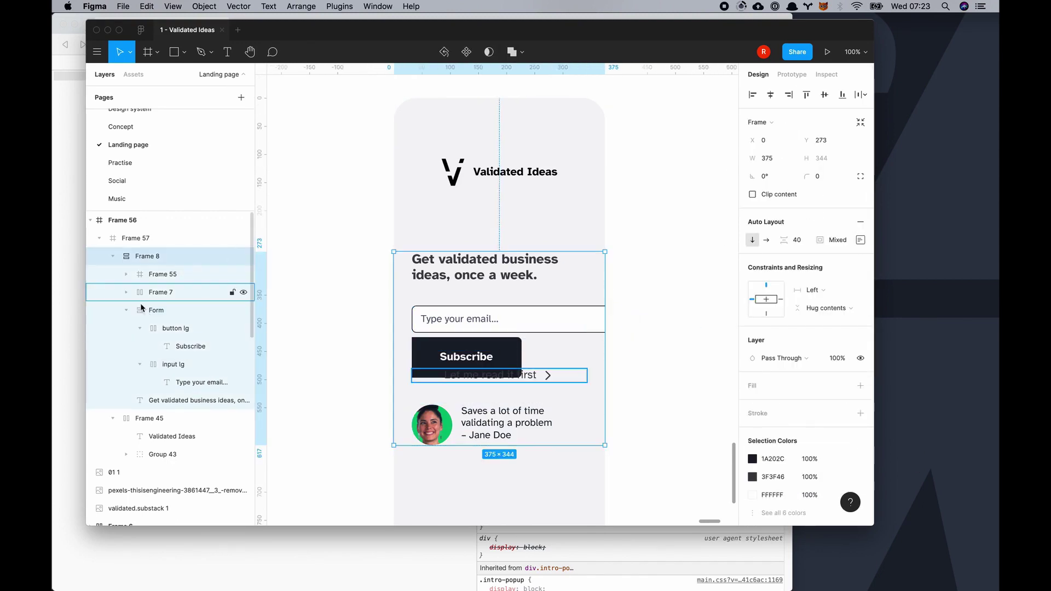
Adjust the Form's width sizing and make the email input fill the Form width
click(826, 349)
click(827, 363)
click(202, 382)
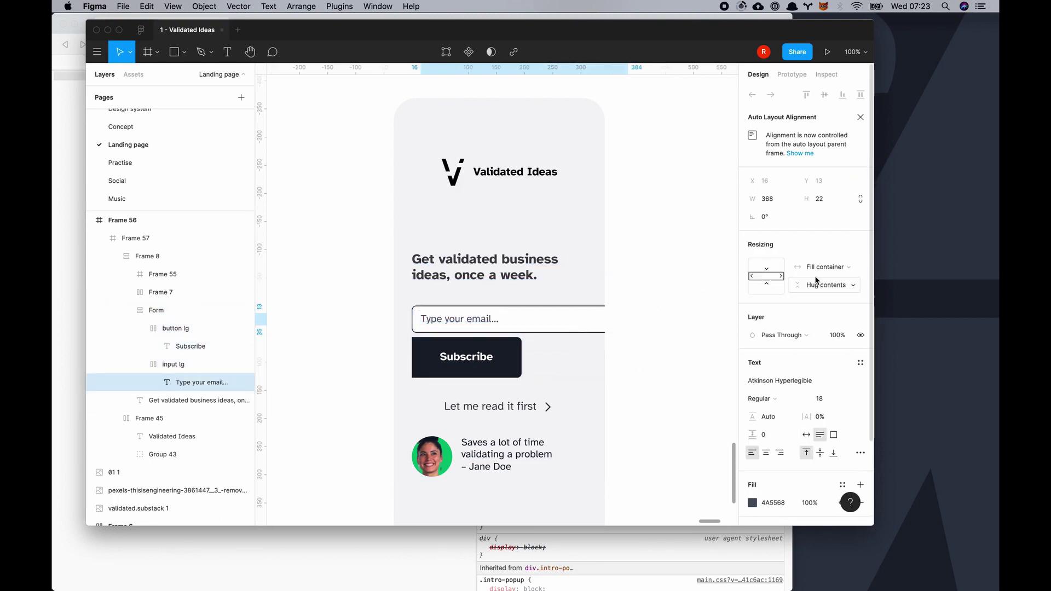
click(170, 364)
click(815, 370)
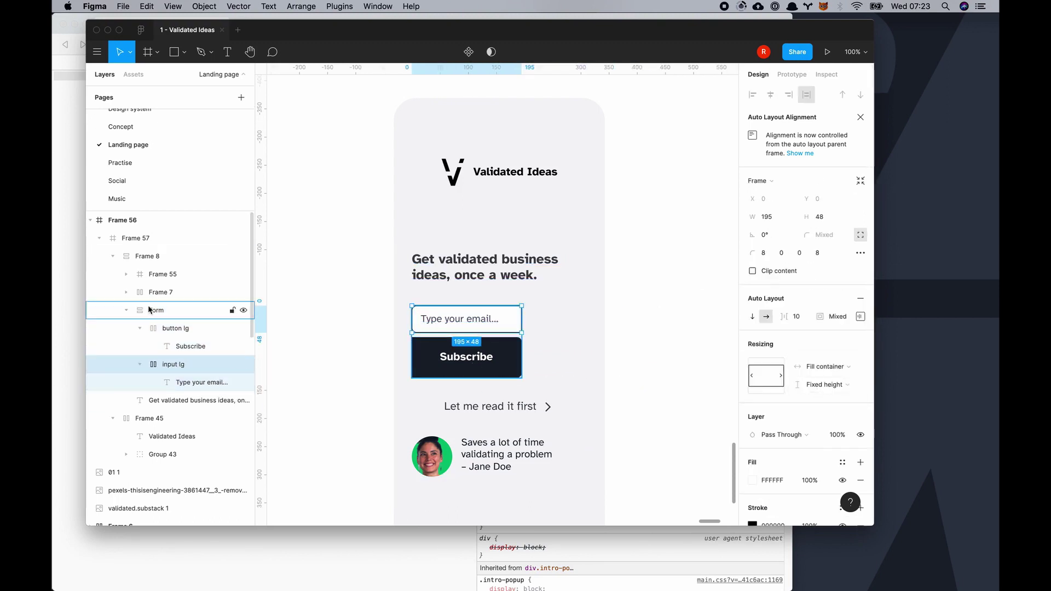
Set the Subscribe button height to 48
click(157, 328)
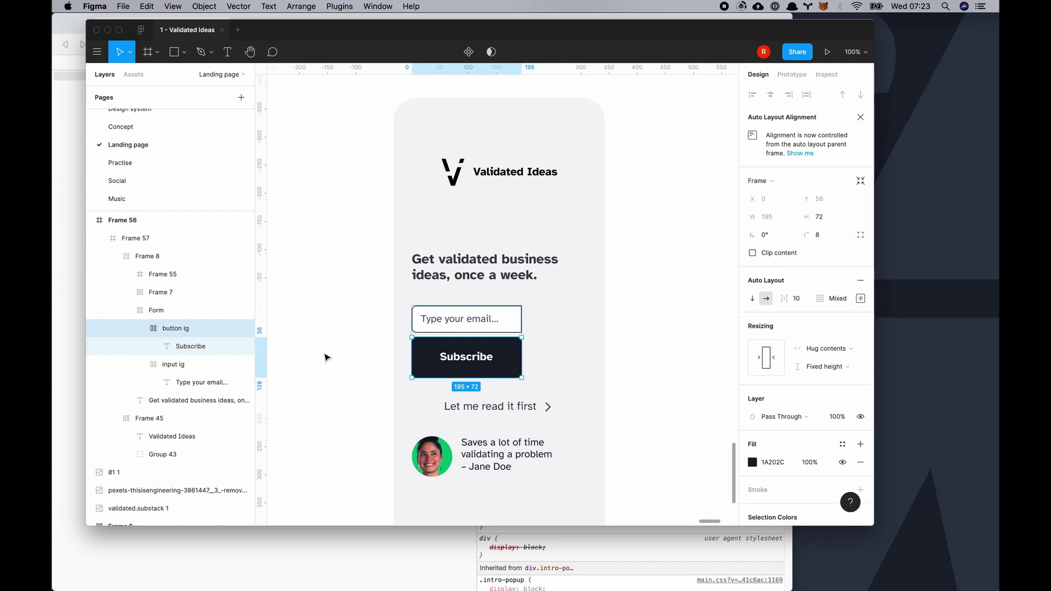
click(467, 317)
click(860, 235)
click(467, 356)
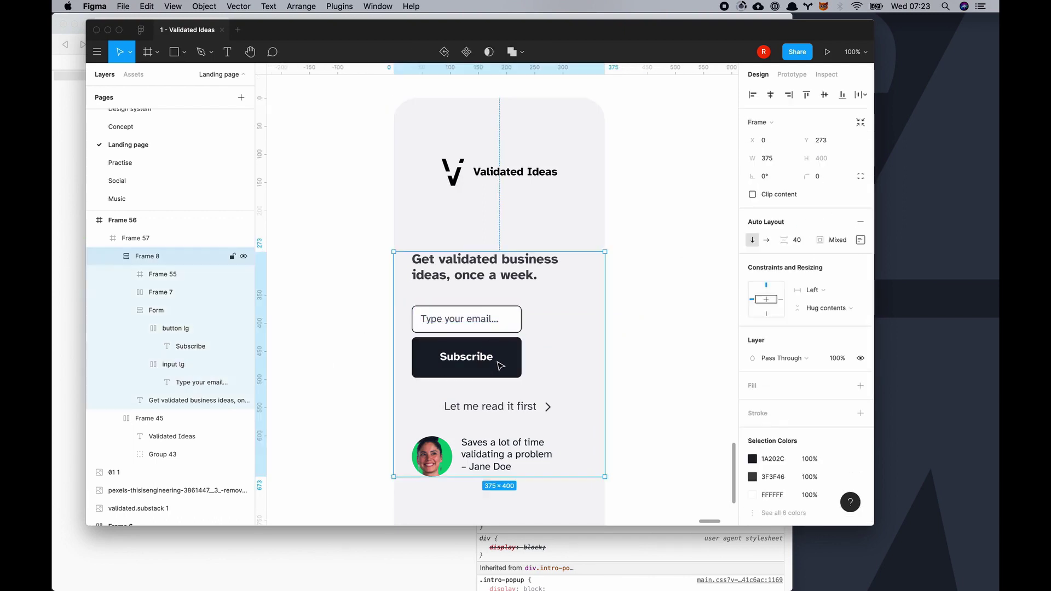
double_click(466, 356)
click(822, 217)
text(48)
key(Return)
Make the Subscribe button fill the form width
double_click(460, 351)
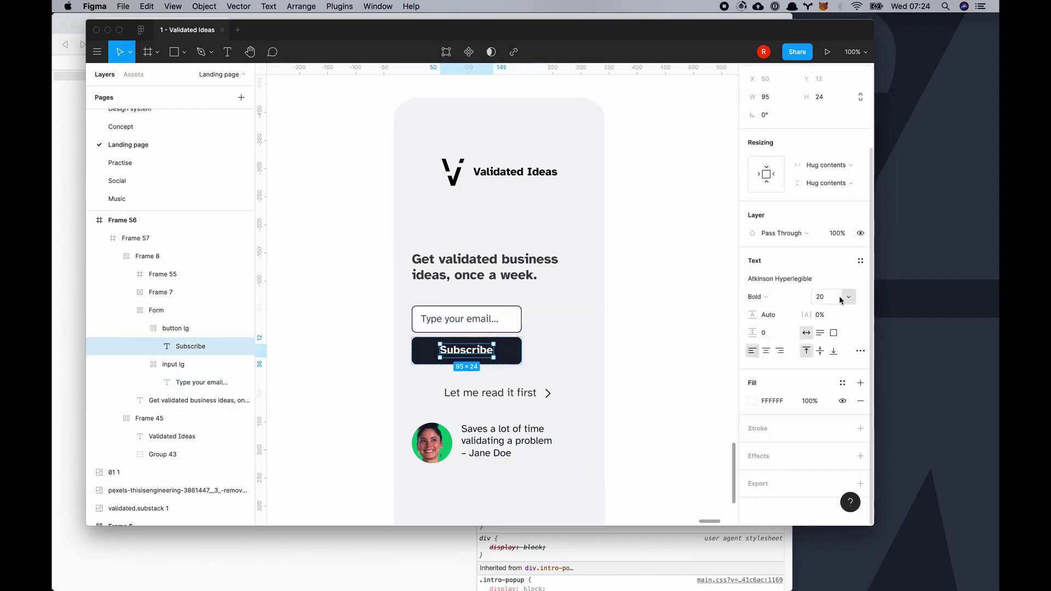
click(491, 353)
click(491, 353)
click(780, 375)
click(779, 358)
click(667, 345)
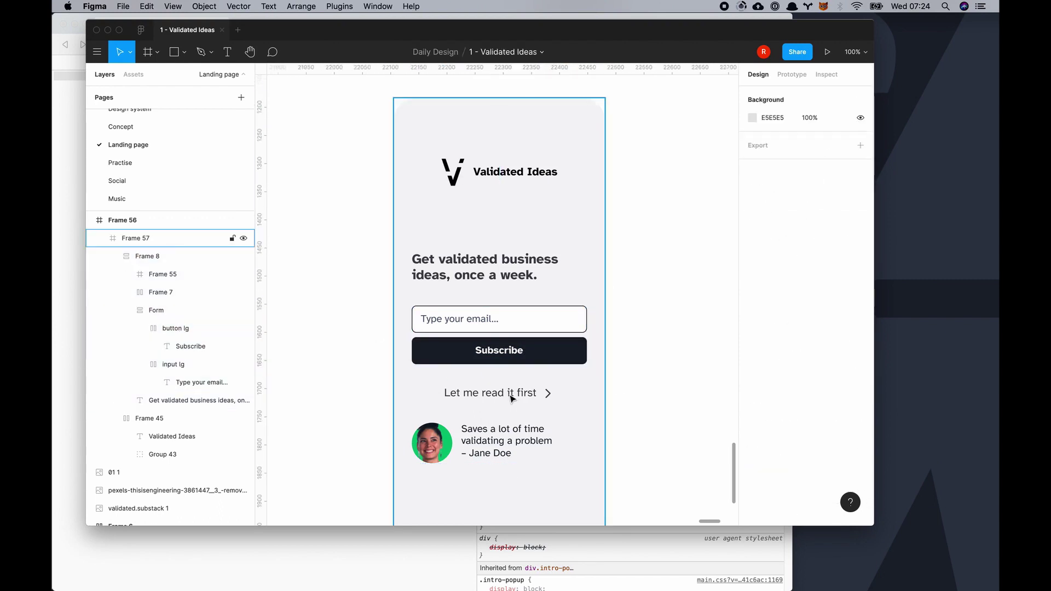
Left-align the 'Let me read it first' row and give its link text a smaller size
click(160, 292)
click(860, 298)
click(810, 346)
click(647, 371)
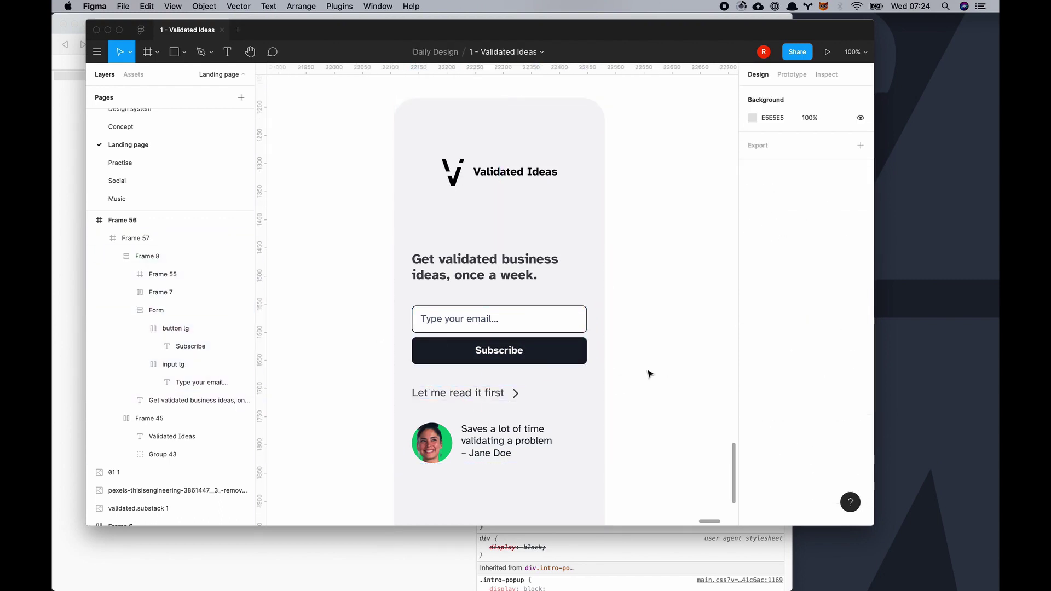
click(438, 393)
scroll(820, 393, down, 3)
click(458, 393)
click(835, 371)
click(831, 350)
click(496, 441)
click(302, 419)
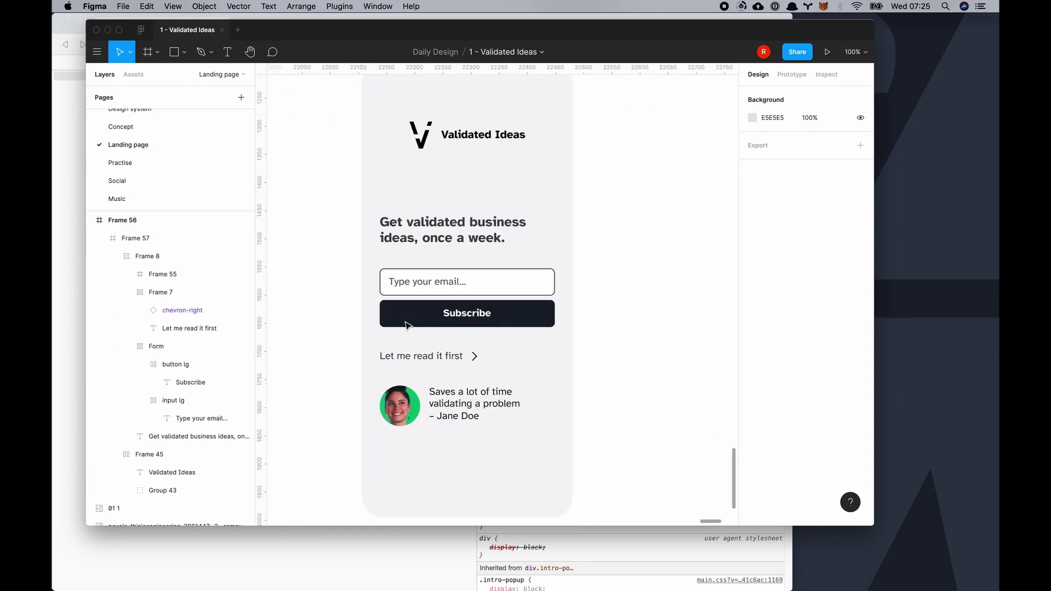
Center the email placeholder text in the input
click(447, 292)
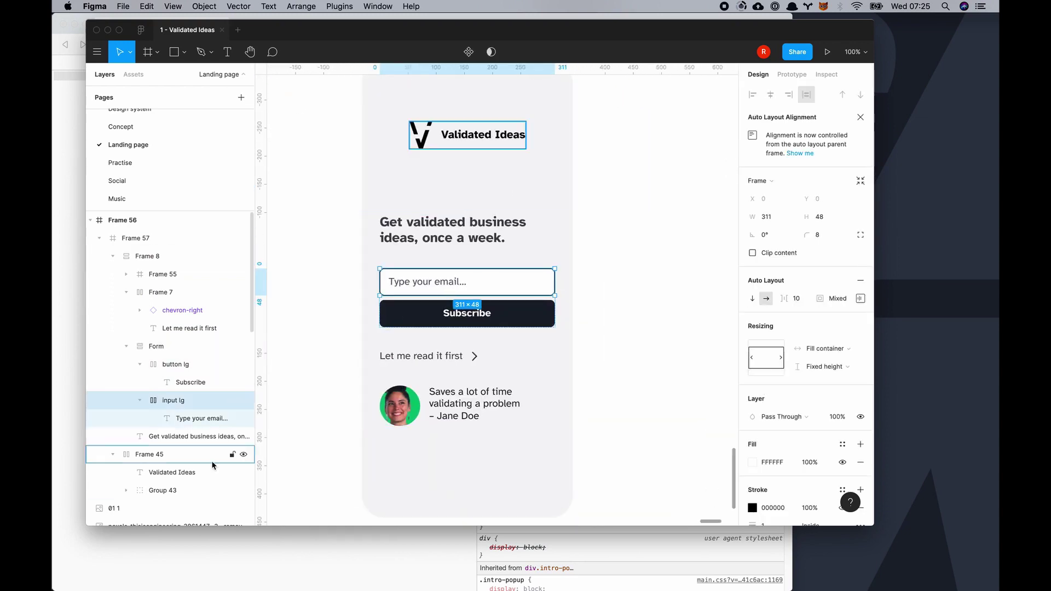
double_click(446, 289)
click(697, 397)
scroll(695, 395, down, 3)
scroll(657, 355, up, 5)
Set the headline font size to 32
click(497, 293)
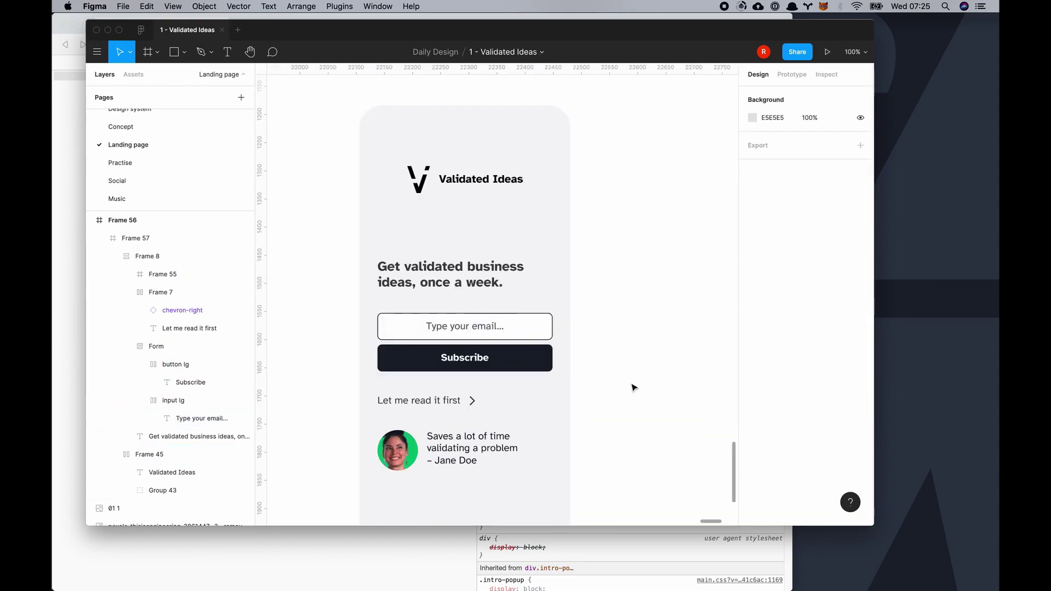
double_click(493, 277)
click(752, 500)
click(850, 400)
click(849, 399)
text(32)
key(Return)
click(662, 352)
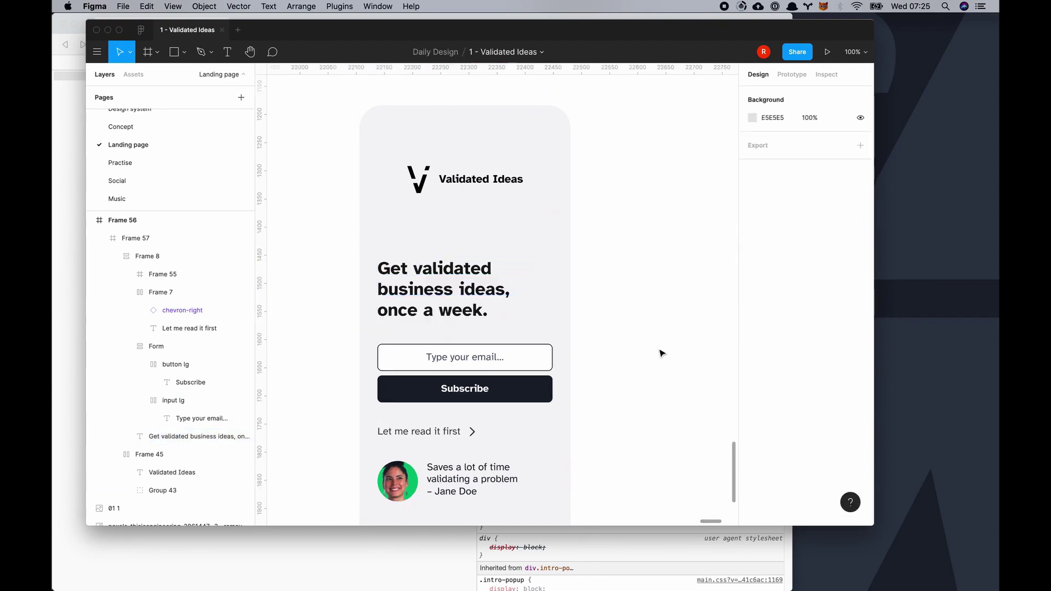
Switch Figma to full screen
scroll(646, 296, down, 2)
click(627, 234)
key(ctrl+super+f)
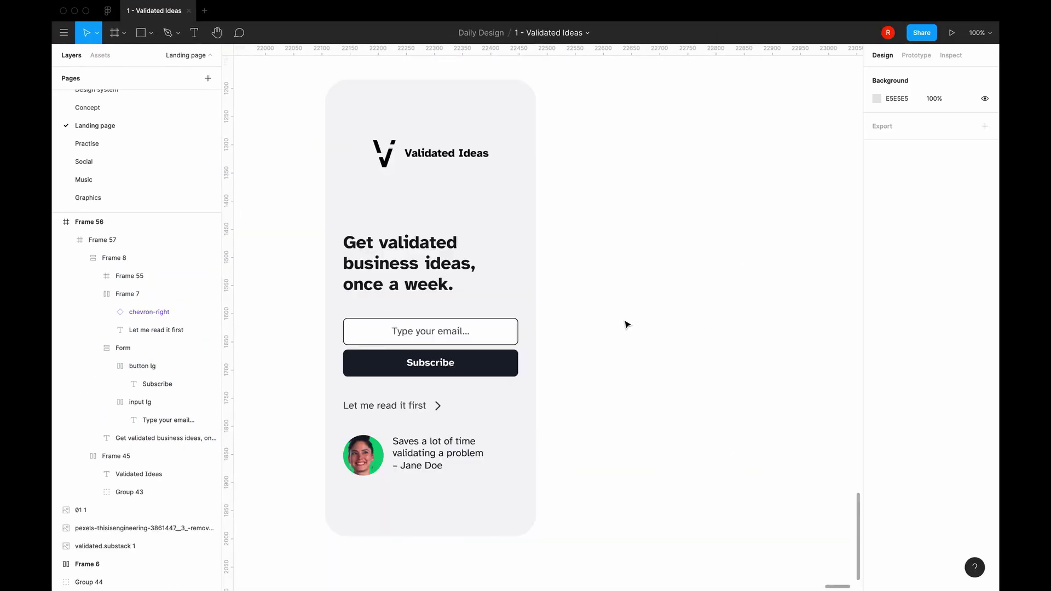
Give the headline a fixed width and font size 24
click(421, 270)
click(421, 270)
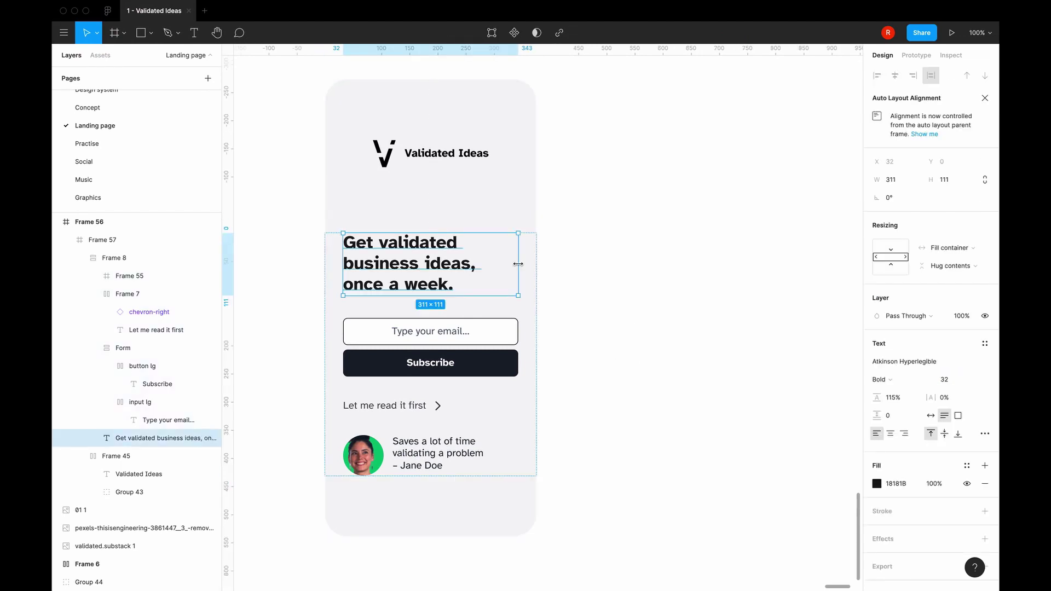
drag(519, 263, 520, 263)
click(765, 339)
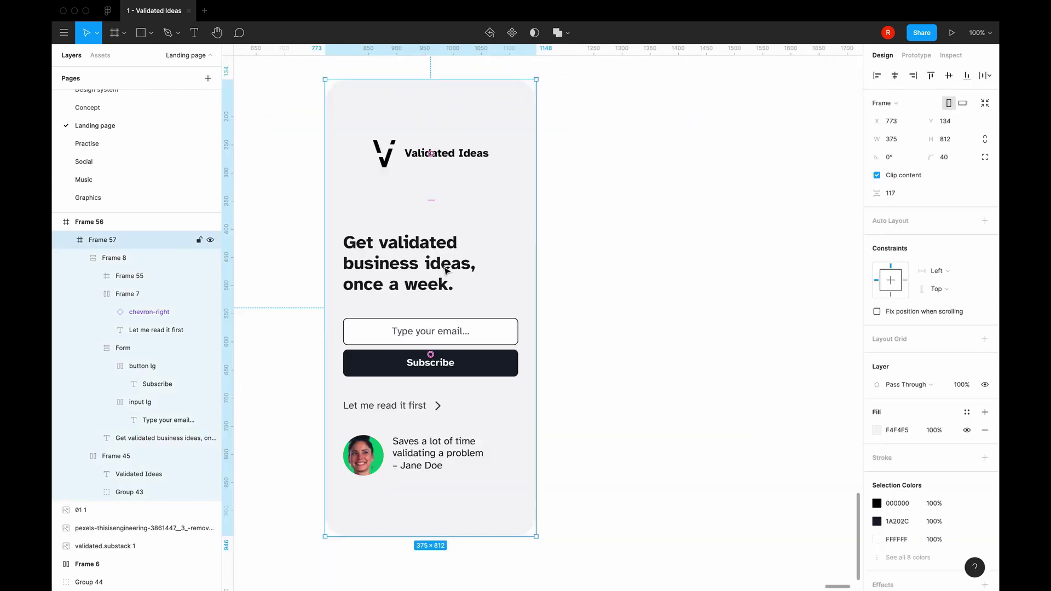
scroll(763, 339, up, 6)
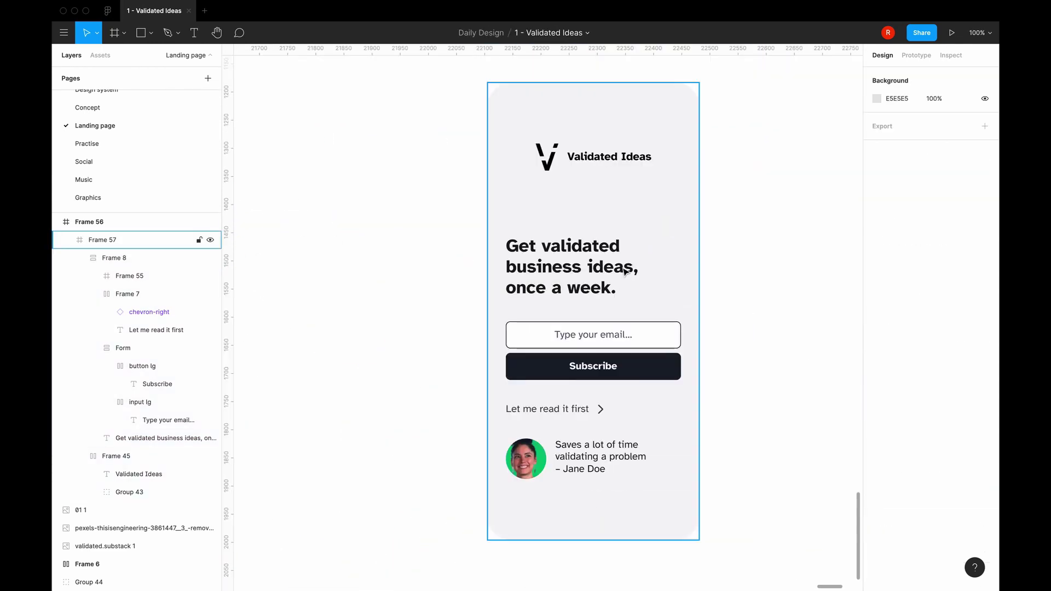
click(564, 267)
click(979, 383)
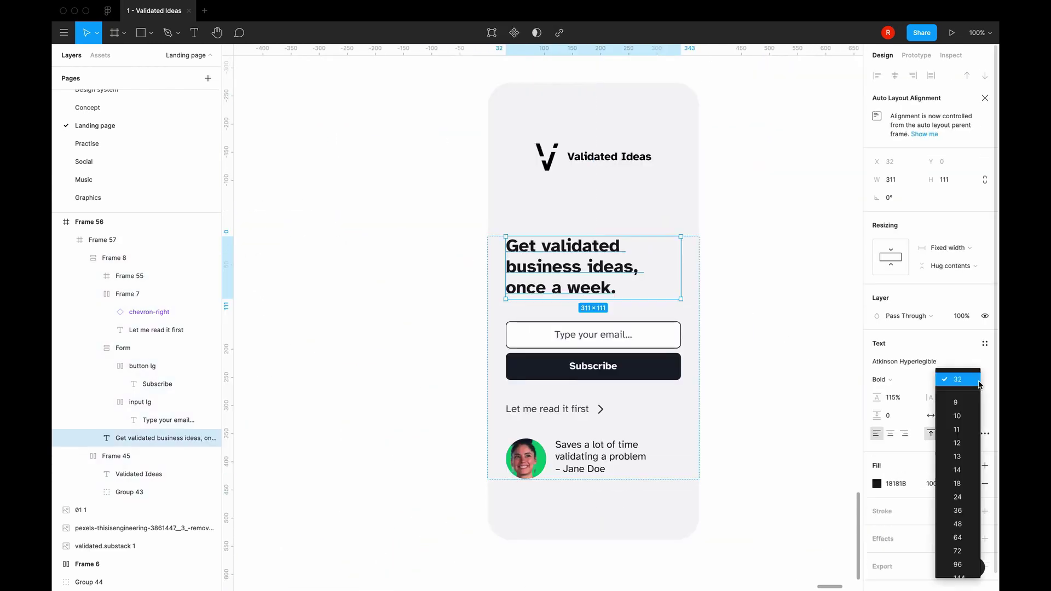
click(958, 496)
scroll(806, 418, down, 5)
scroll(750, 413, up, 5)
Set the content frame's auto-layout spacing to 32
click(110, 258)
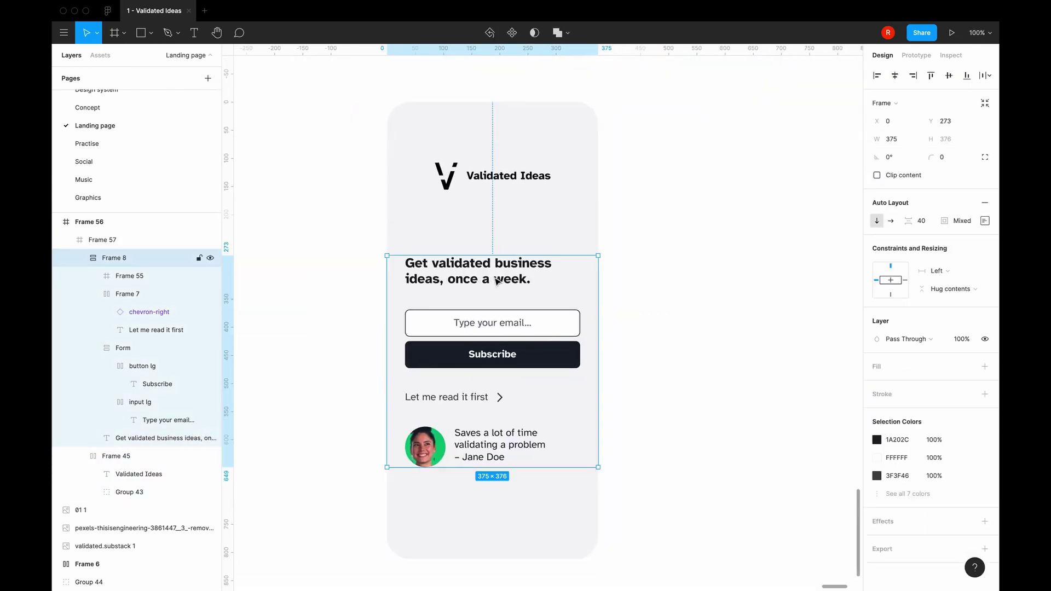
text(32)
key(Return)
click(671, 324)
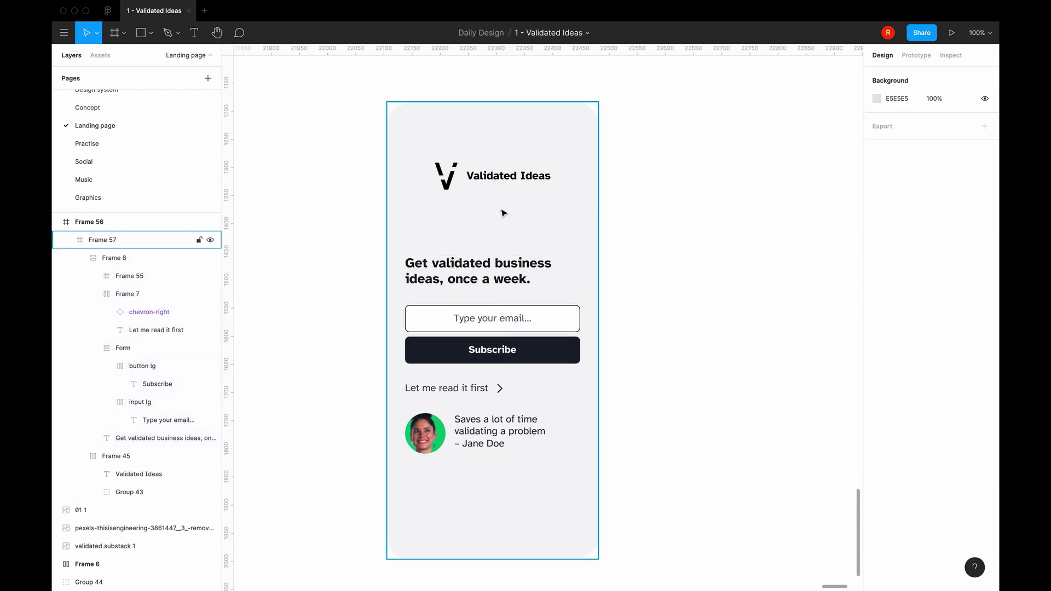
Move the logo row left to x 32, aligned with the content
double_click(504, 184)
drag(508, 184, 478, 185)
click(678, 242)
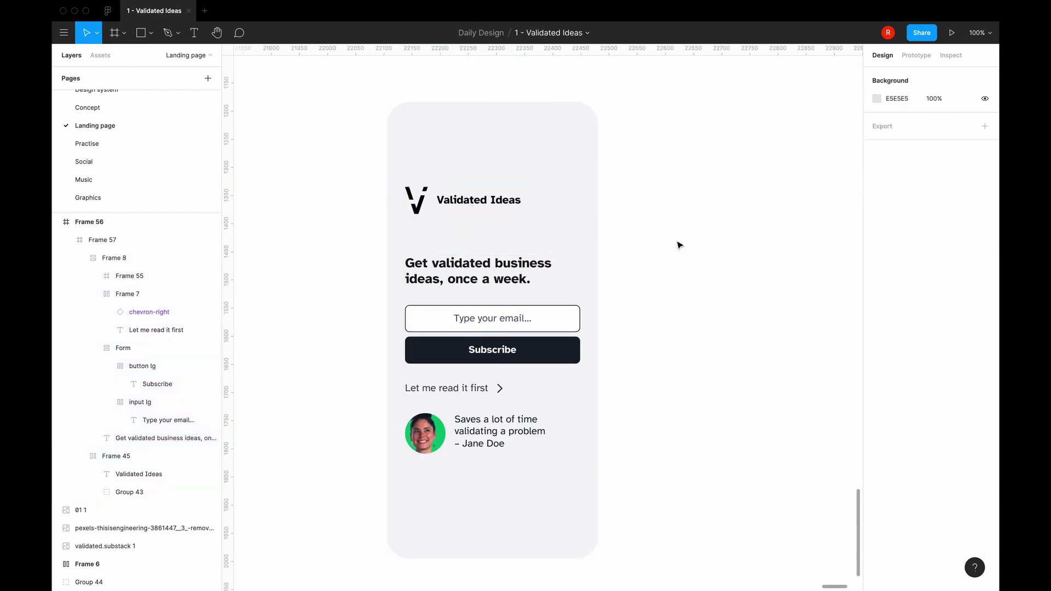
scroll(678, 241, down, 3)
Try pink and blue swatches on the avatar ring, settling on green 4ADE80
super+click(468, 355)
click(876, 458)
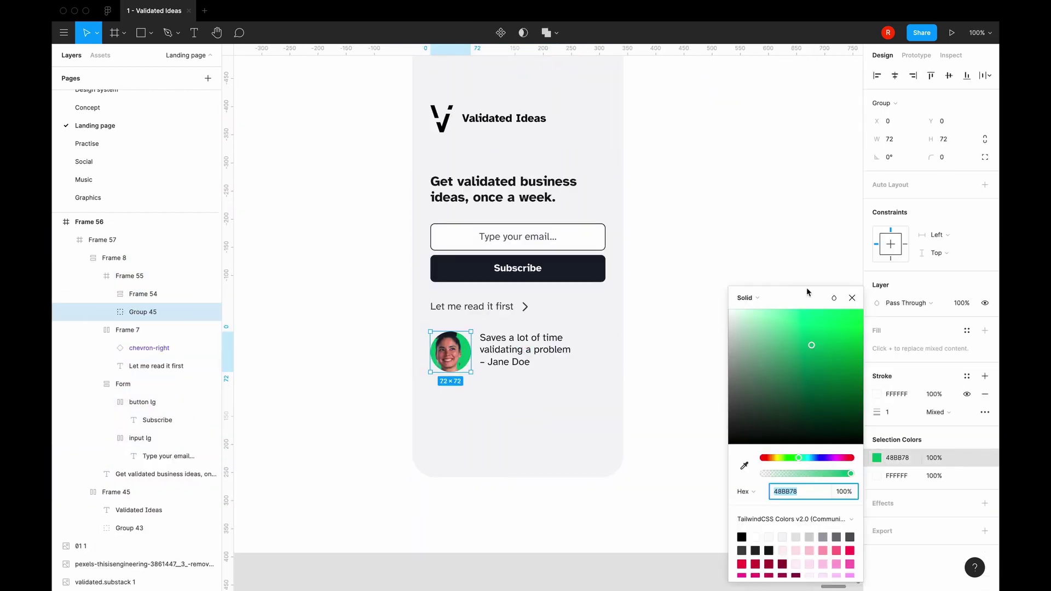
click(785, 439)
scroll(784, 441, down, 3)
click(783, 443)
click(782, 445)
click(771, 448)
scroll(785, 444, down, 5)
click(740, 457)
click(720, 370)
Move the phone mockup further left inside Frame 56
key(minus)
key(minus)
key(plus)
click(570, 221)
drag(570, 220, 453, 218)
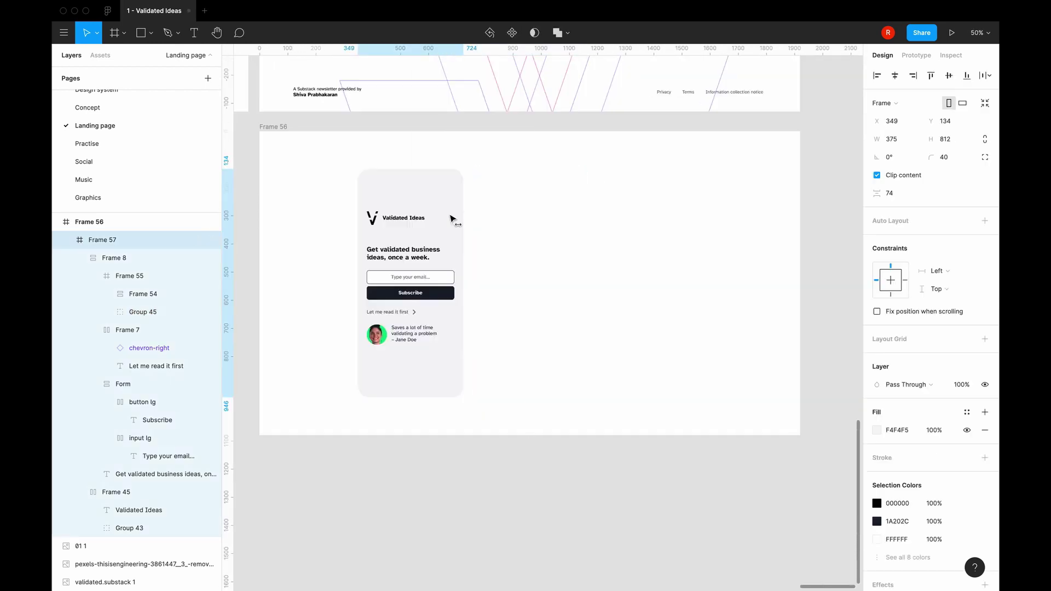
click(538, 248)
Set the email input and Subscribe button heights to 56
scroll(325, 320, up, 3)
click(492, 235)
double_click(492, 233)
click(944, 198)
text(+8)
key(Return)
key(Tab)
click(944, 198)
text(56)
key(Escape)
super+click(566, 282)
click(676, 282)
scroll(677, 282, down, 3)
Duplicate the phone mockup beside the original
key(Tab)
key(ctrl+d)
click(596, 438)
scroll(596, 438, right, 3)
Lay out the copy's Form horizontally with 0 gap and hug contents
scroll(644, 162, up, 5)
click(123, 384)
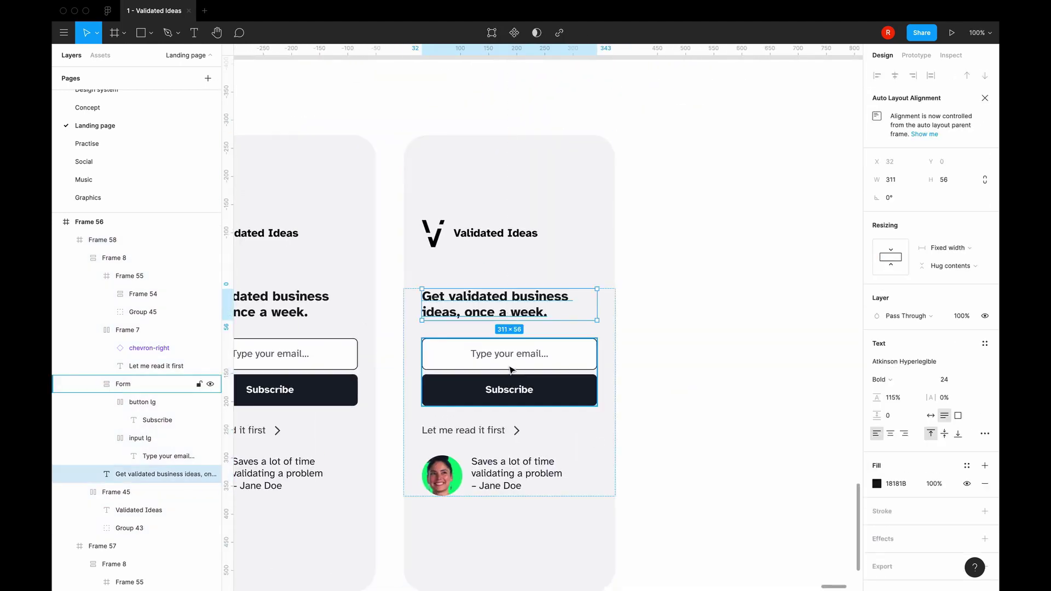
click(891, 279)
text(0)
key(Return)
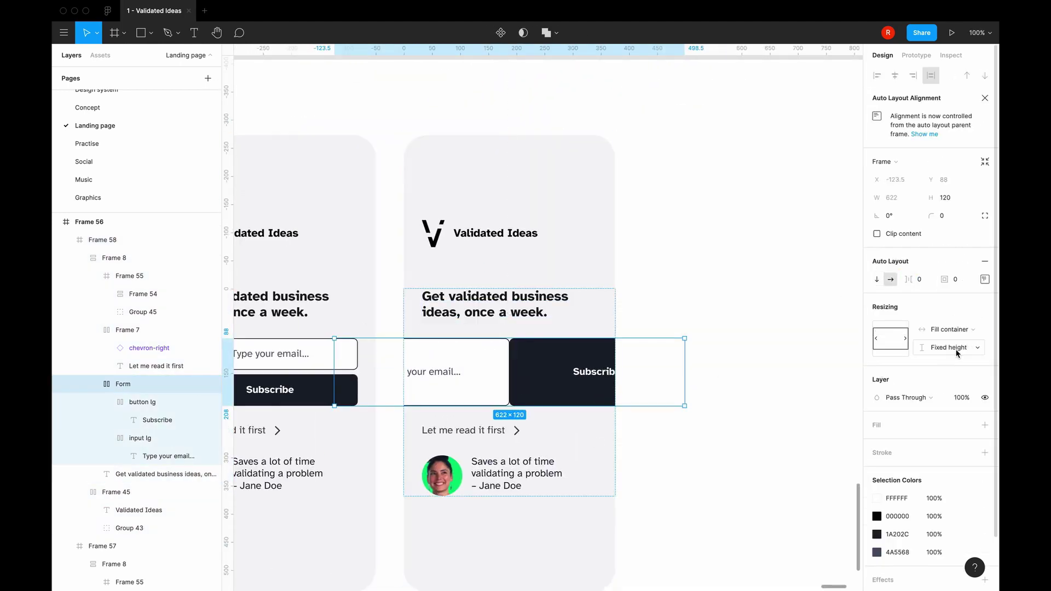
click(92, 384)
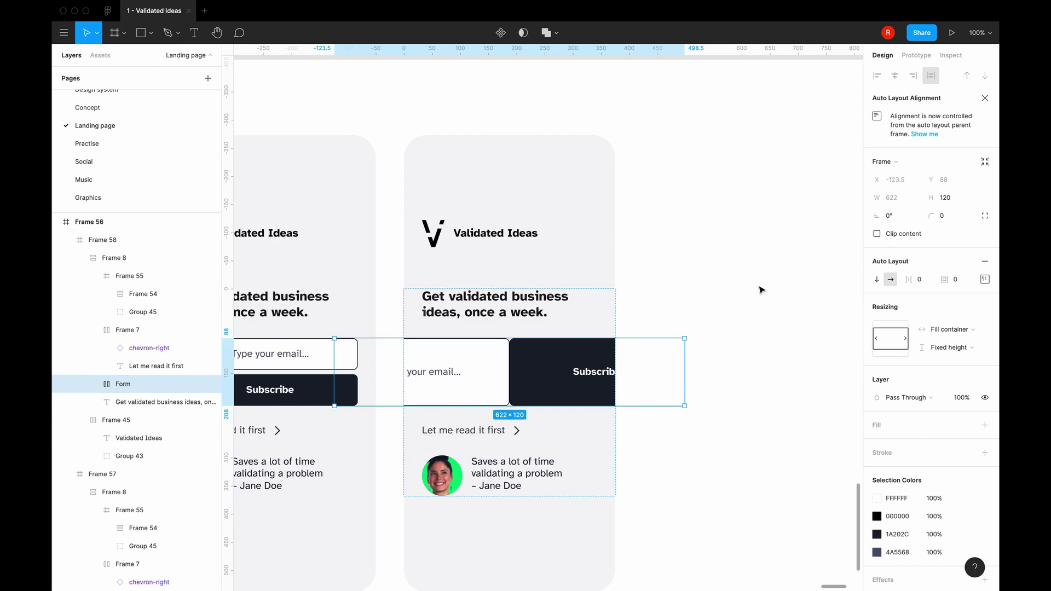
click(984, 161)
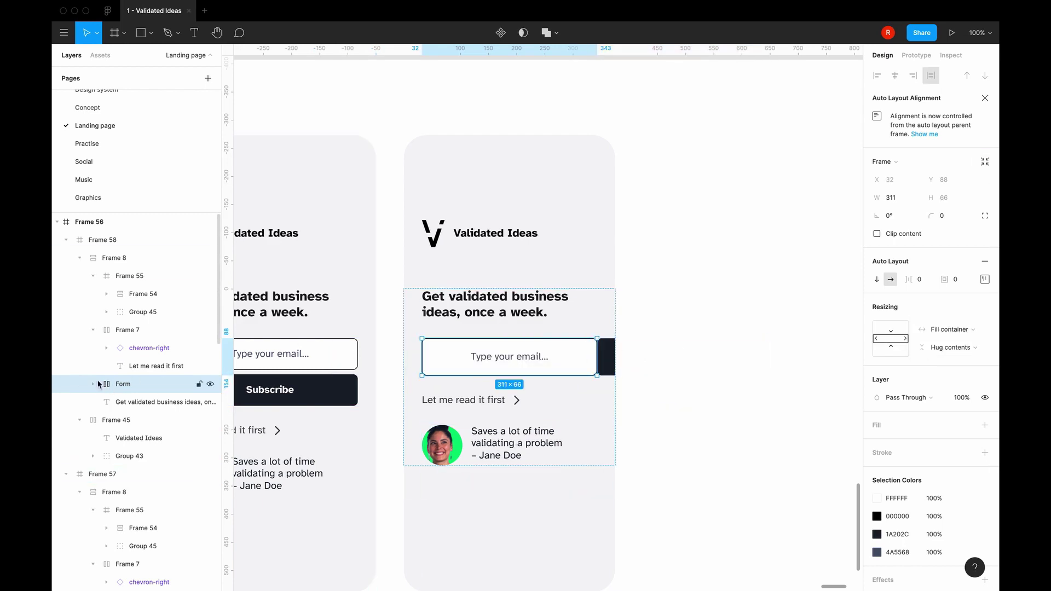
Set the Subscribe button width to Hug contents
click(770, 353)
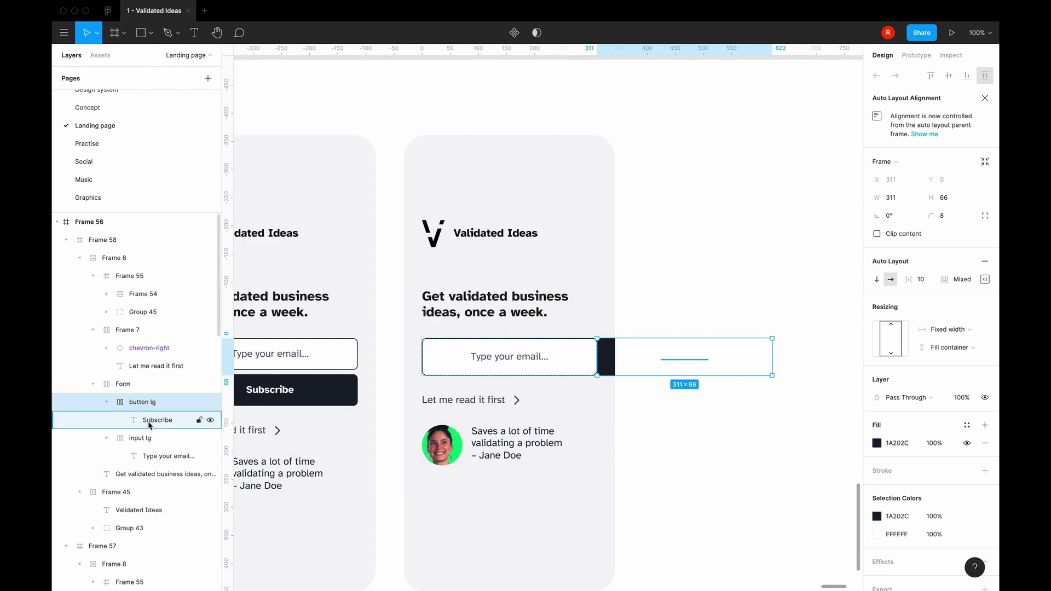
key(Escape)
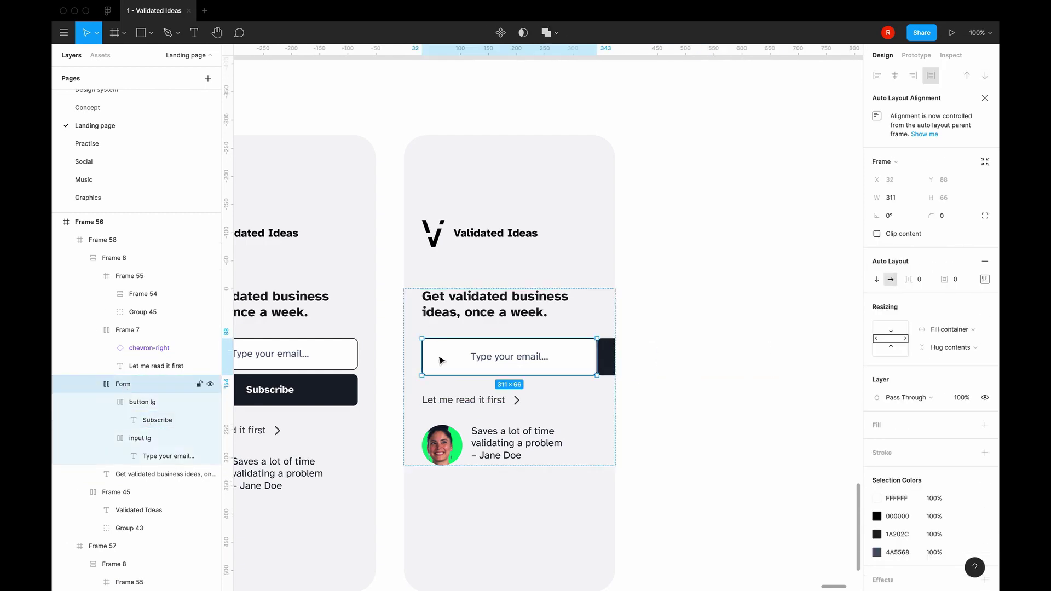
click(606, 356)
click(949, 329)
click(942, 341)
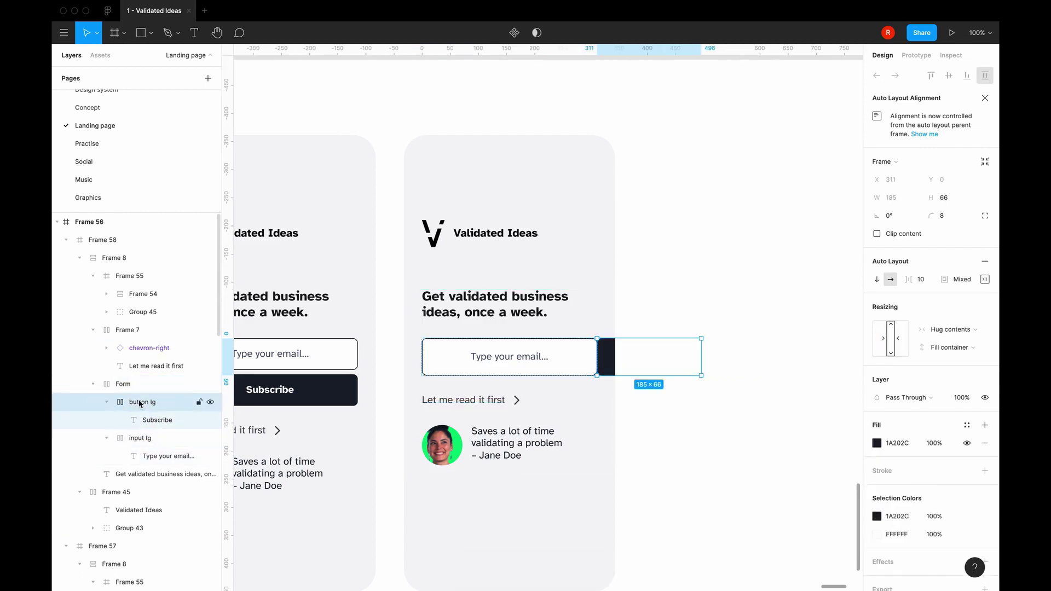
Make the email input fill the form width
click(104, 384)
click(94, 384)
click(94, 384)
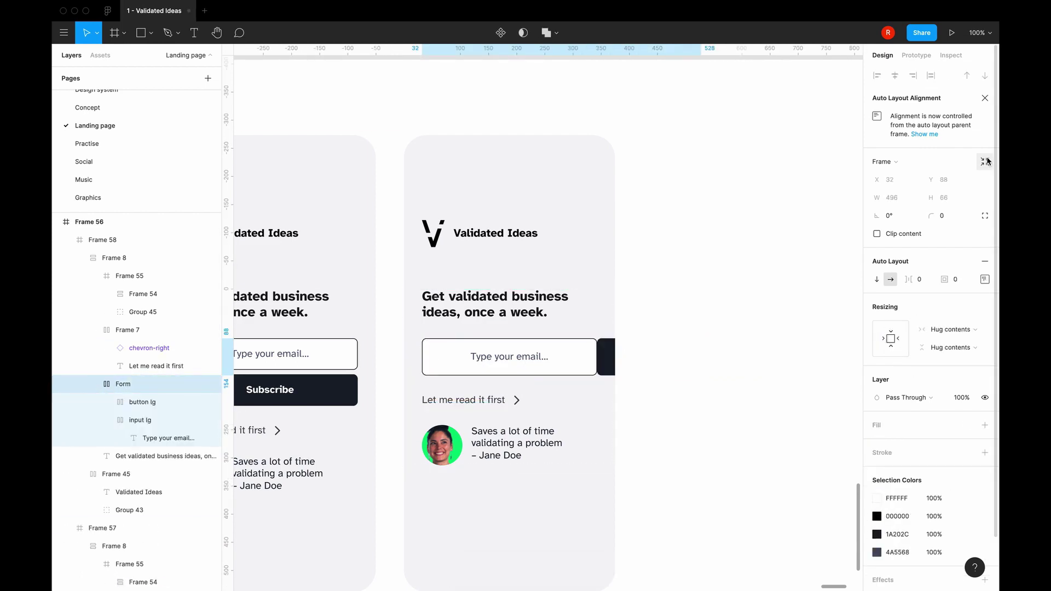
click(577, 372)
click(949, 329)
click(943, 342)
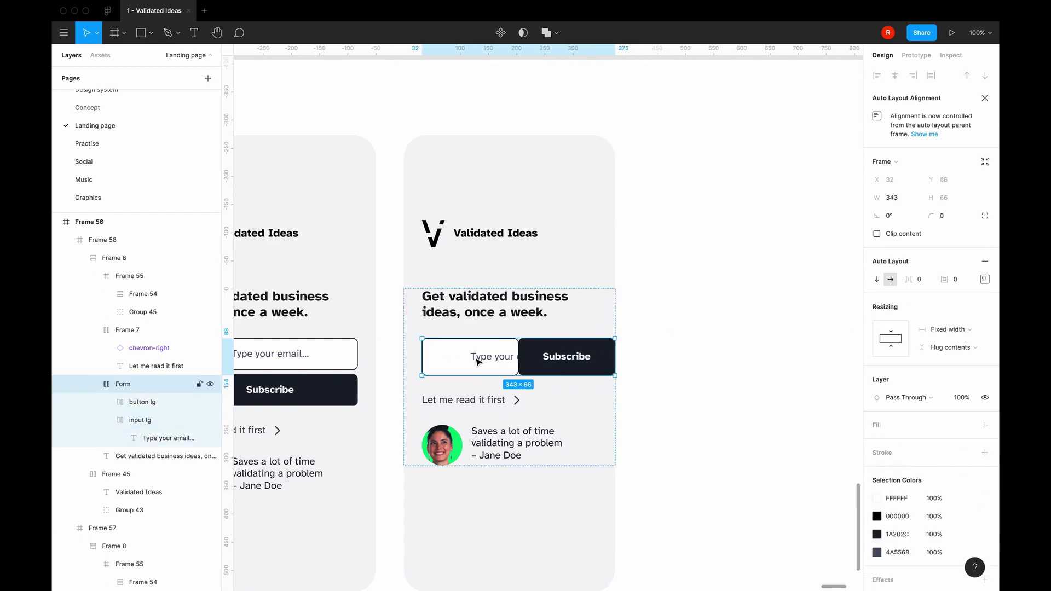
click(146, 402)
key(Escape)
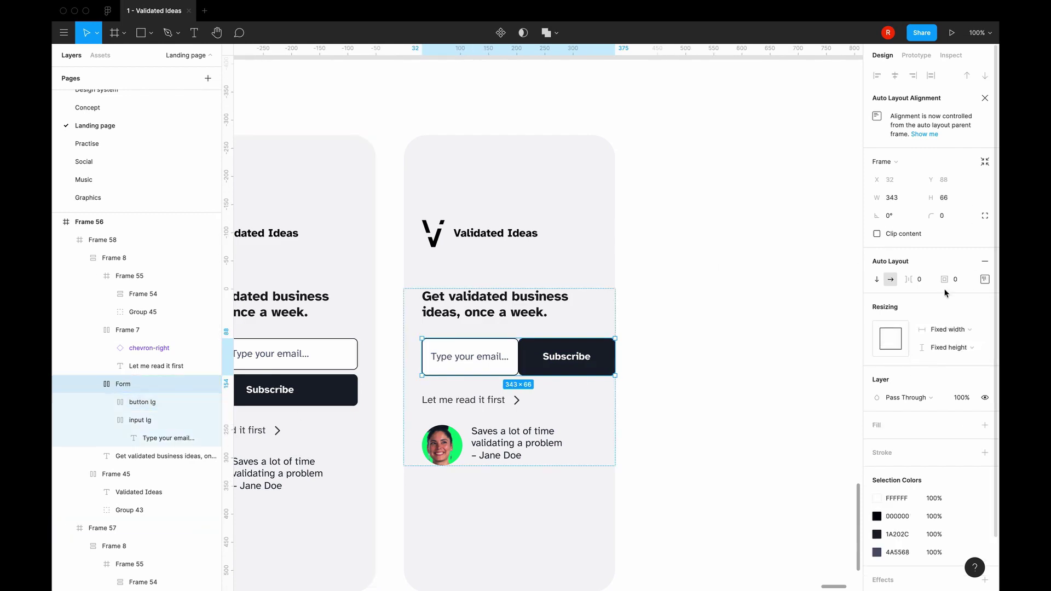
Set the form height to 56 and make the Subscribe button hug its label
text(56)
key(Return)
click(499, 370)
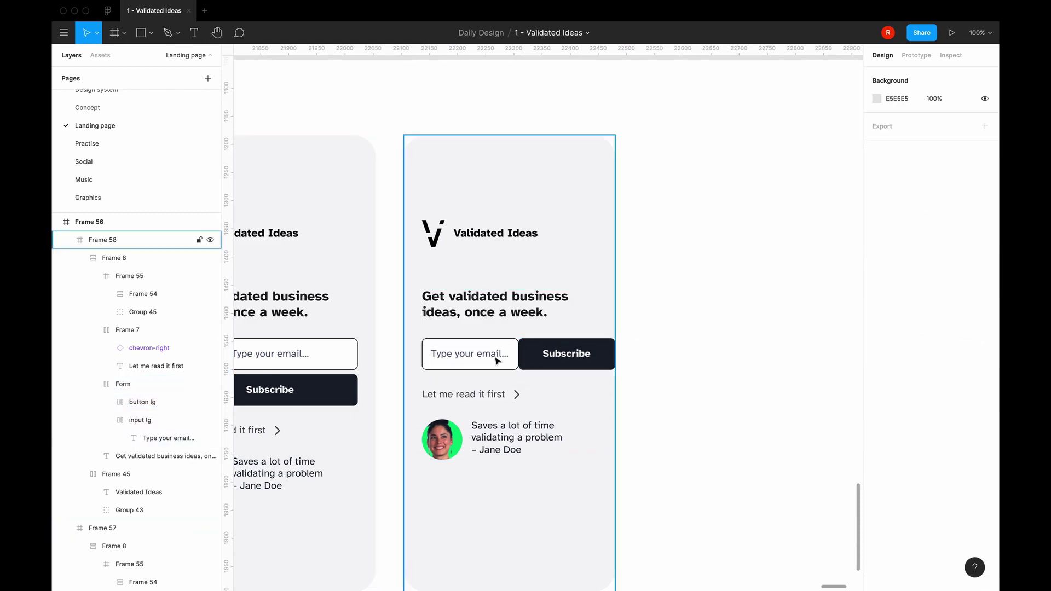
double_click(482, 365)
double_click(553, 353)
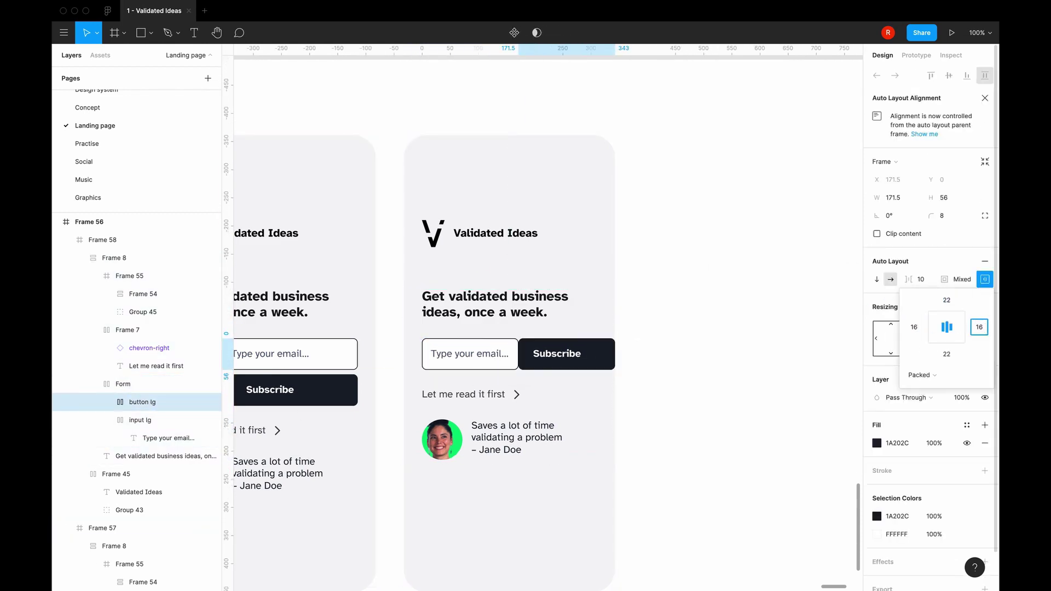
click(668, 336)
key(super+z)
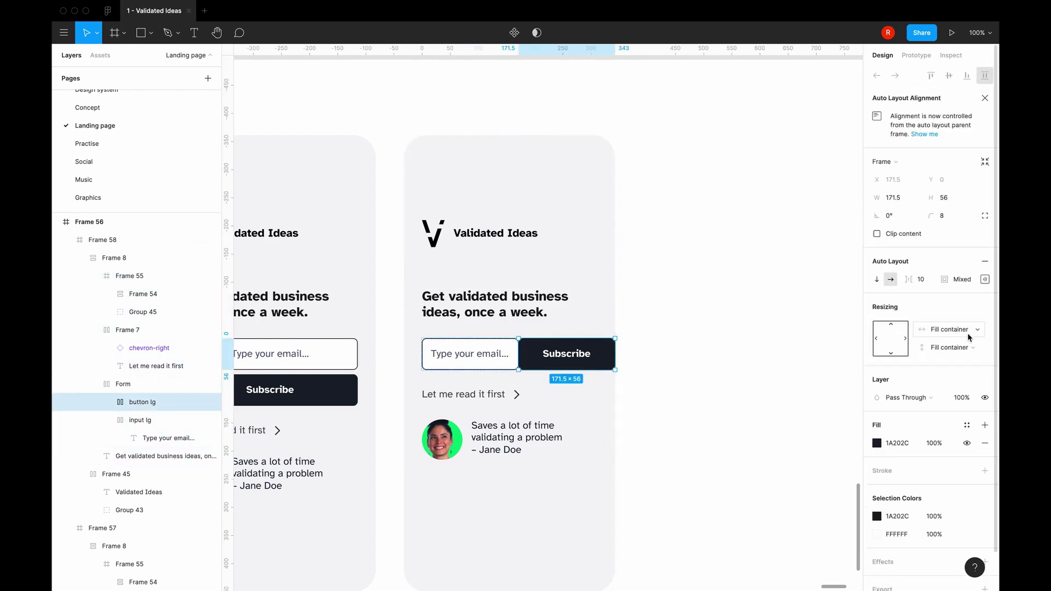
click(968, 331)
click(950, 314)
Make the email form hug its contents, then review the email field and Subscribe button
click(490, 356)
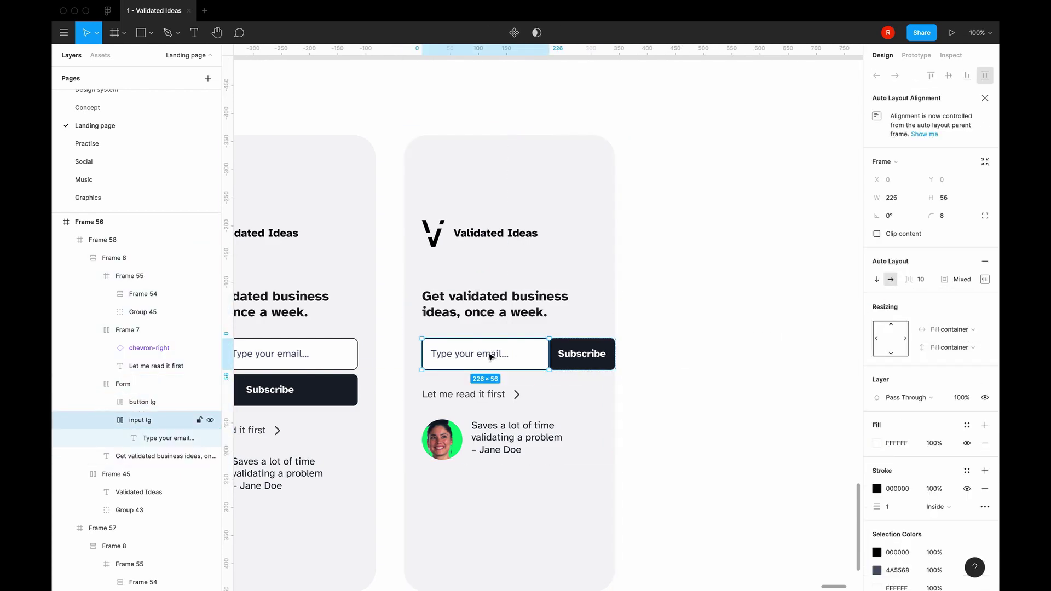
key(shift+Return)
click(949, 329)
click(950, 343)
click(689, 378)
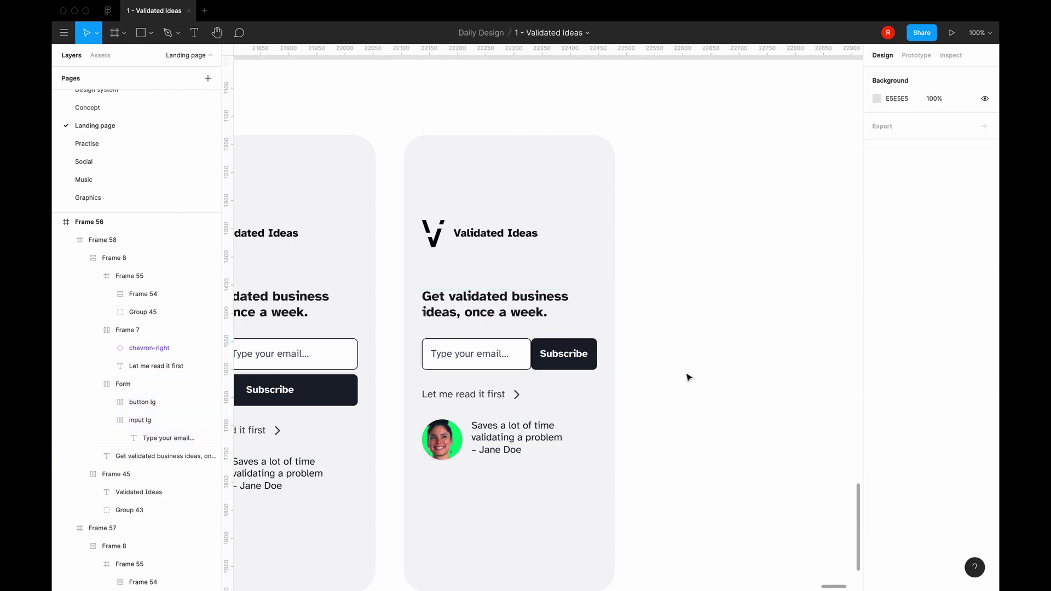
scroll(688, 378, down, 5)
scroll(688, 375, up, 3)
click(526, 300)
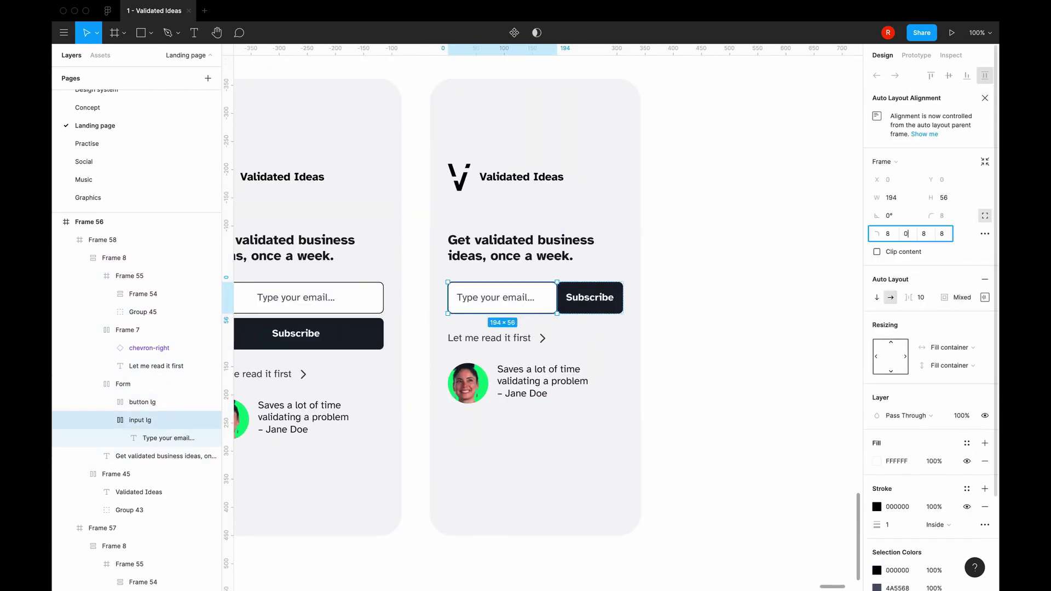
key(Tab)
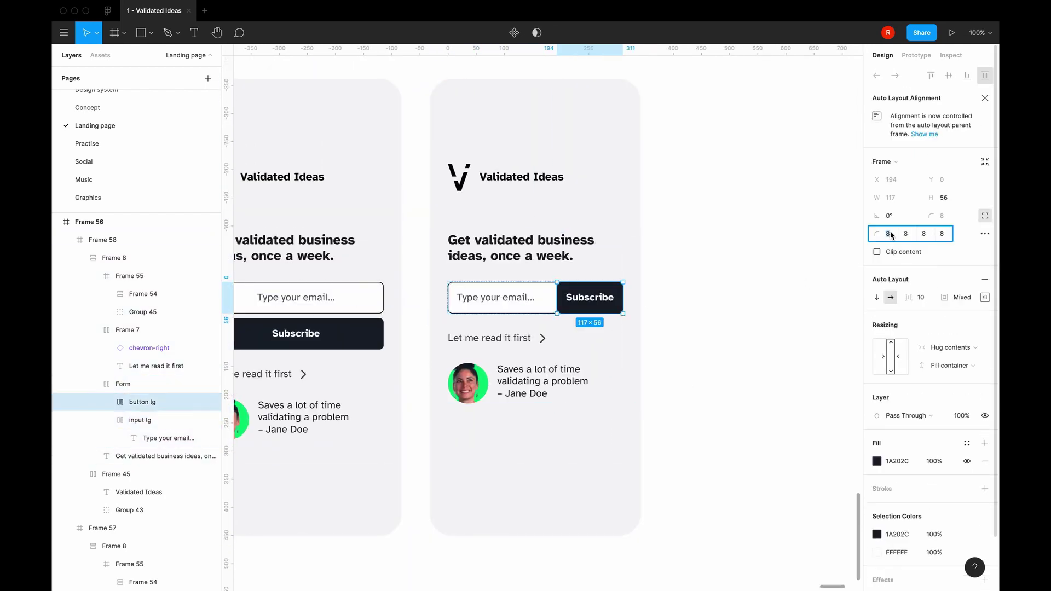
scroll(721, 417, down, 2)
click(721, 418)
Set the email placeholder text's font size to 16
click(556, 262)
double_click(542, 263)
click(972, 379)
click(950, 361)
double_click(641, 262)
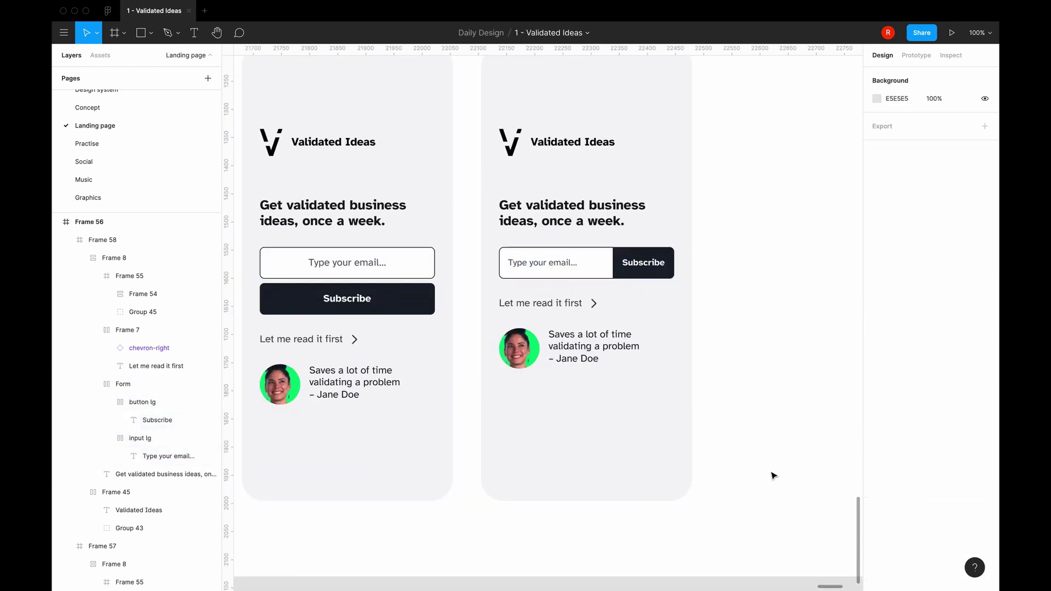
double_click(574, 306)
Add auto layout to the testimonial frame with Shift+A
click(594, 350)
double_click(570, 350)
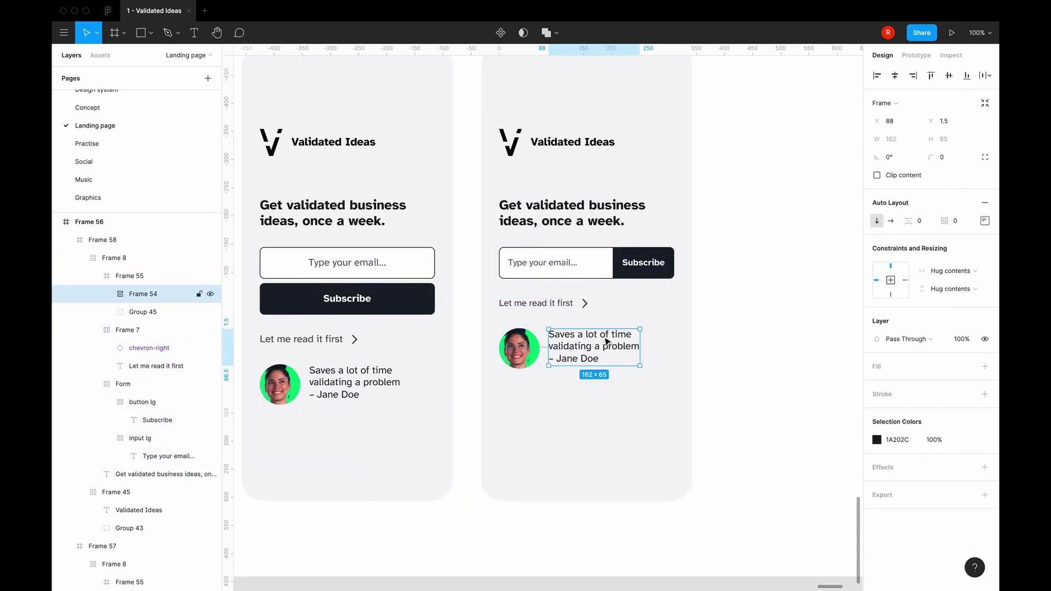
double_click(563, 345)
click(574, 359)
click(585, 353)
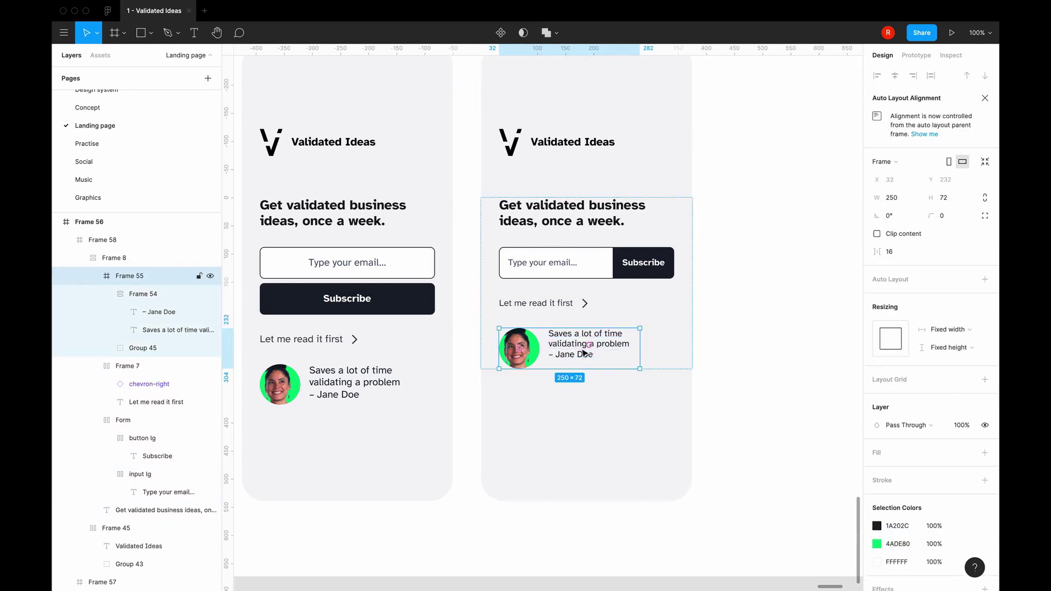
key(shift+a)
Move the left signup card out of Frame 56
click(776, 486)
scroll(776, 485, down, 5)
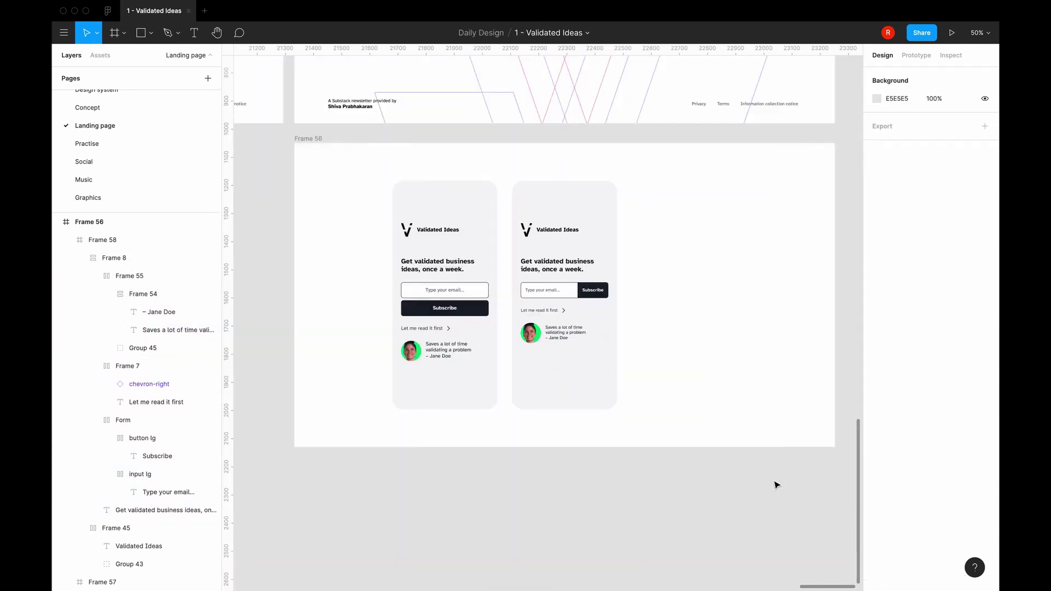
scroll(544, 200, left, 2)
click(544, 199)
scroll(544, 199, down, 3)
drag(528, 291, 400, 285)
scroll(507, 425, up, 3)
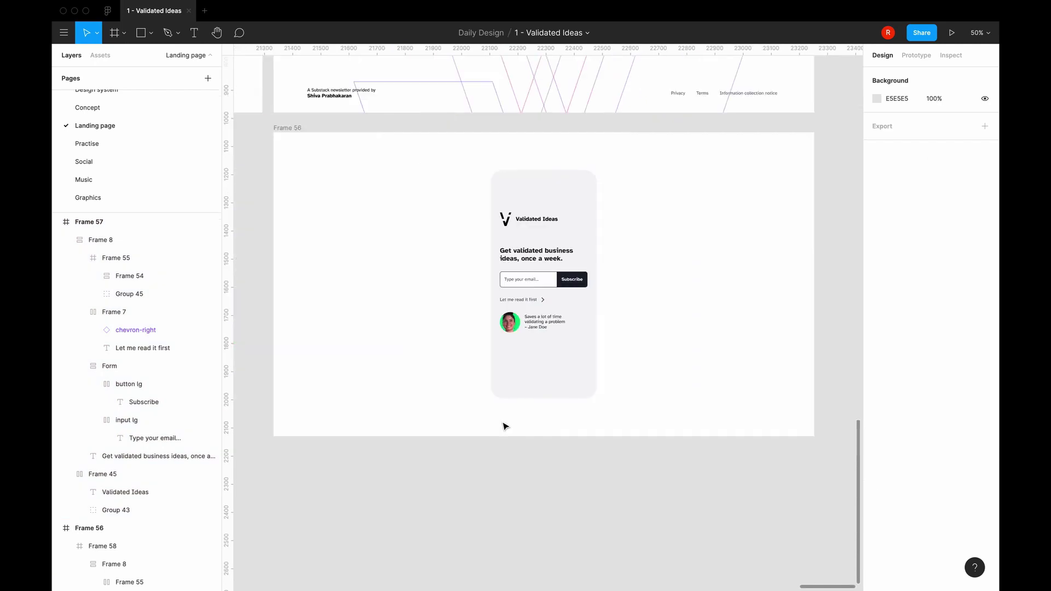
Fill the Frame 56 backdrop with light grey
click(540, 351)
scroll(432, 436, up, 3)
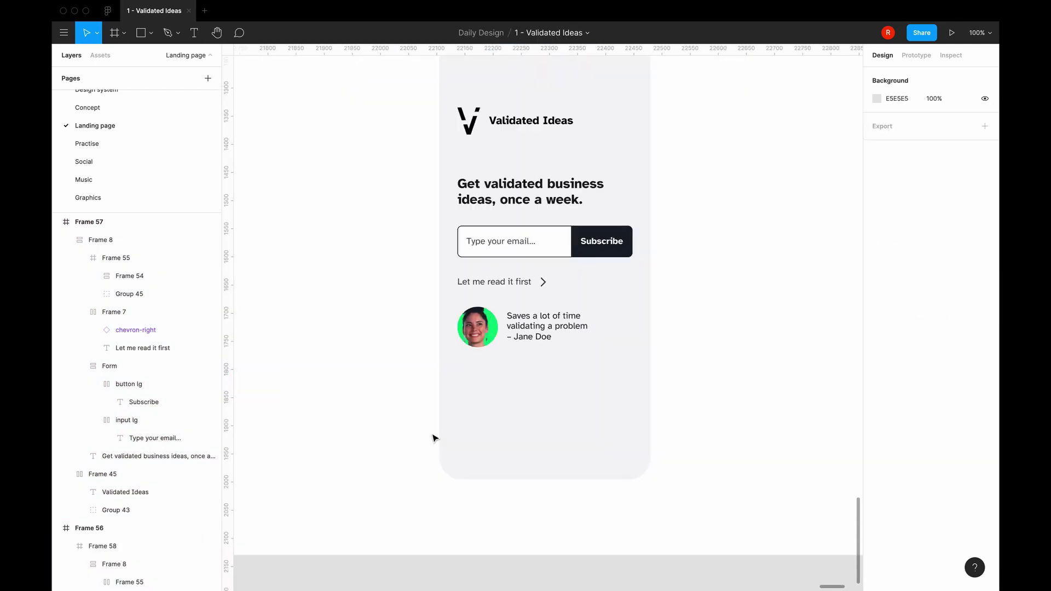
scroll(433, 436, down, 3)
click(286, 128)
click(876, 340)
click(772, 534)
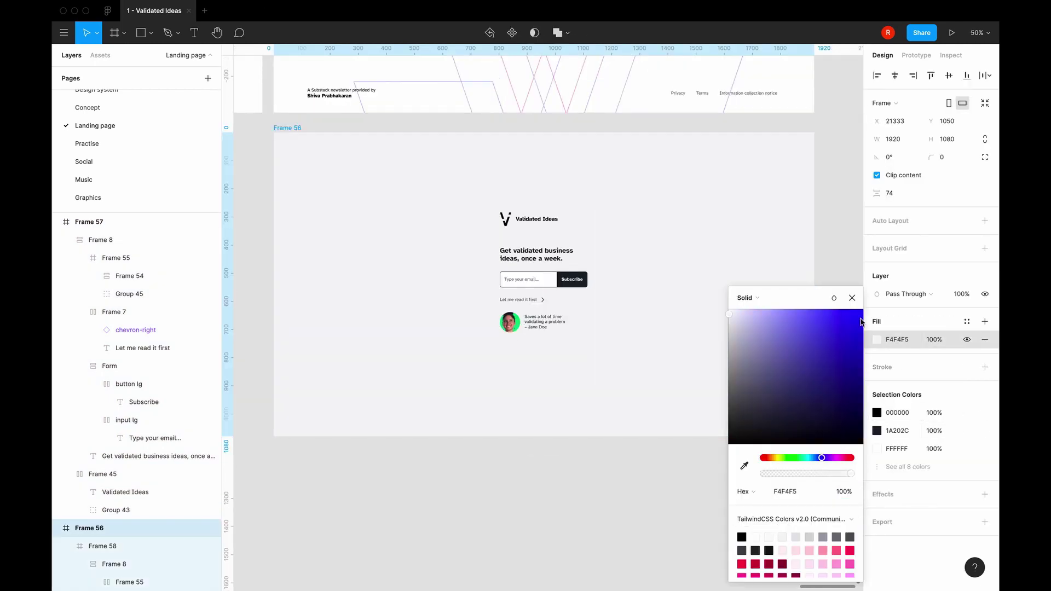
click(575, 384)
click(520, 485)
scroll(520, 485, left, 1)
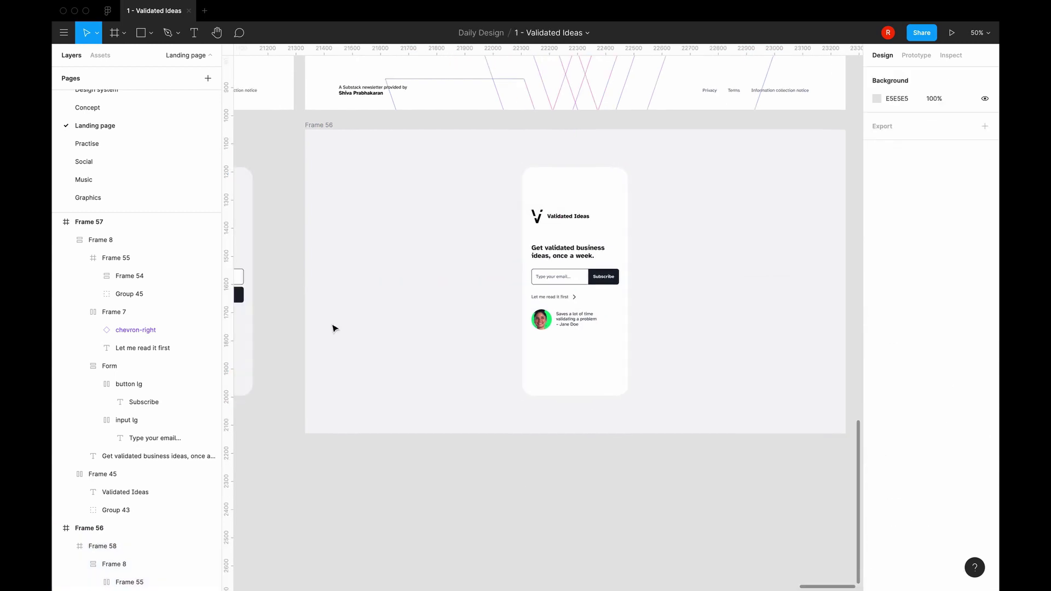
Draw a new 375×812 phone frame inside Frame 56 with a white fill
click(114, 32)
click(399, 201)
click(882, 103)
click(930, 167)
click(985, 394)
Paste the V logo into the new frame and rename it 'loading'
click(427, 303)
key(ctrl+v)
double_click(102, 240)
text(loading)
double_click(110, 276)
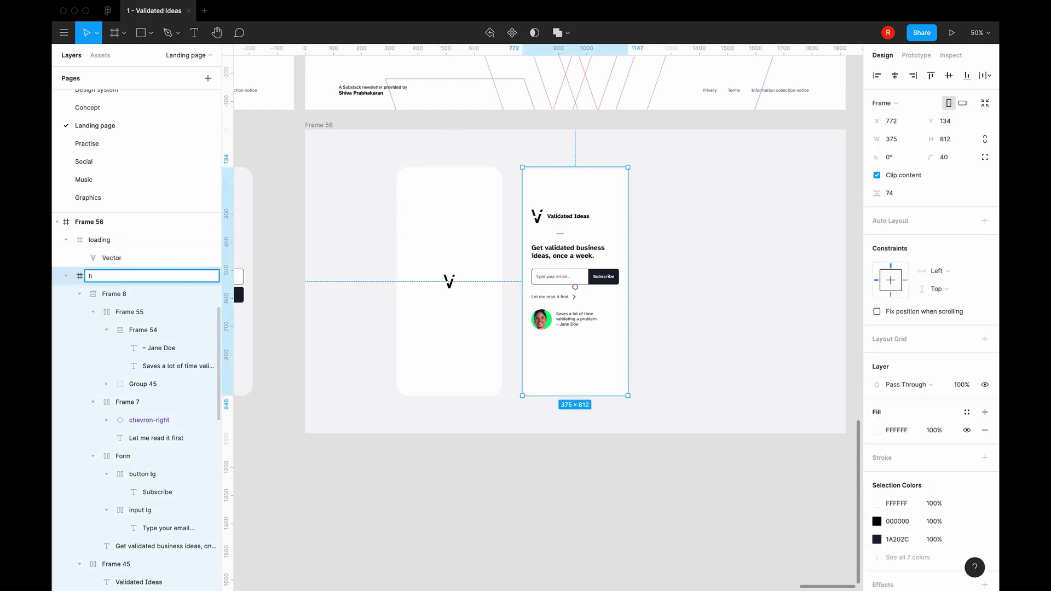
Paste a copy of the V logo with no fill and a rose outline stroke
click(449, 282)
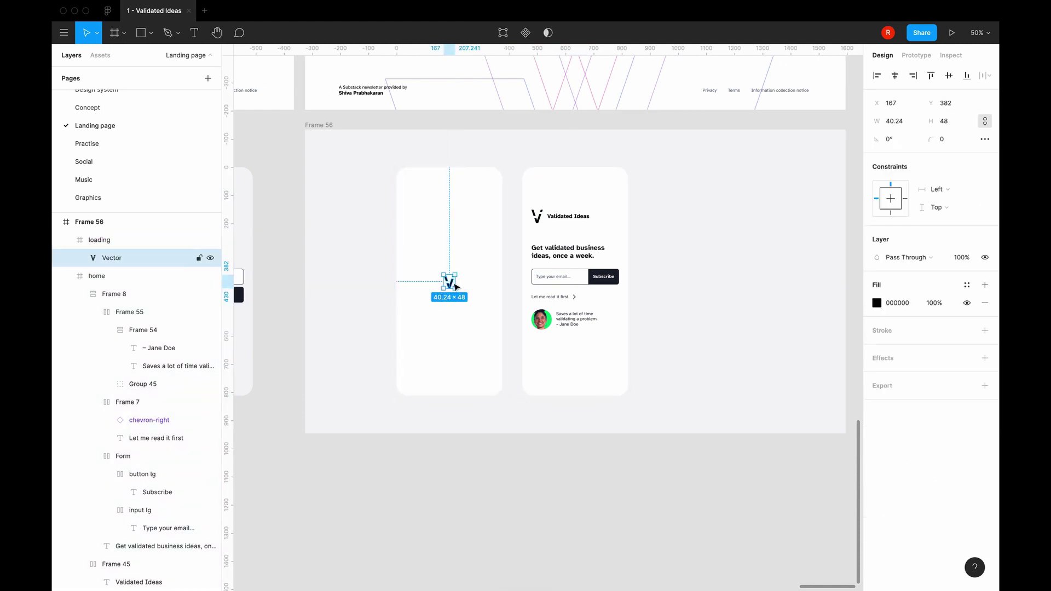
key(ctrl+v)
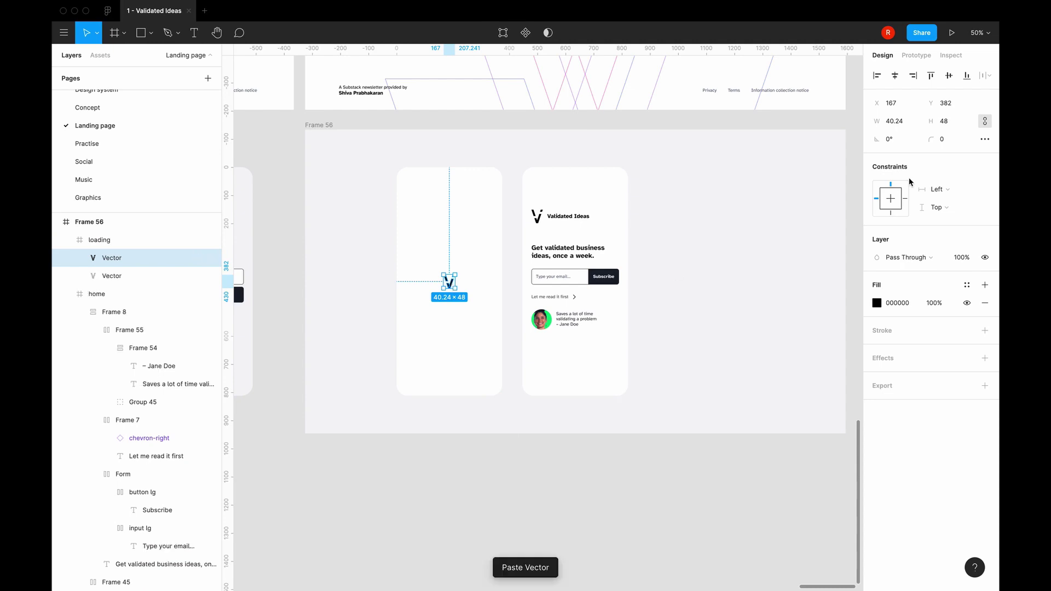
click(984, 303)
click(984, 312)
click(877, 330)
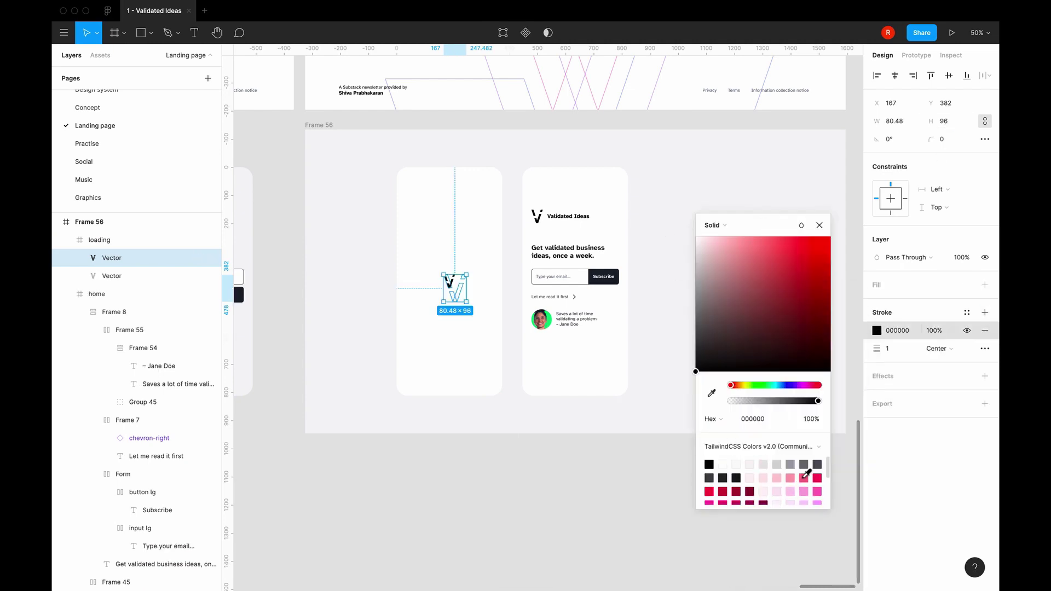
scroll(807, 474, down, 2)
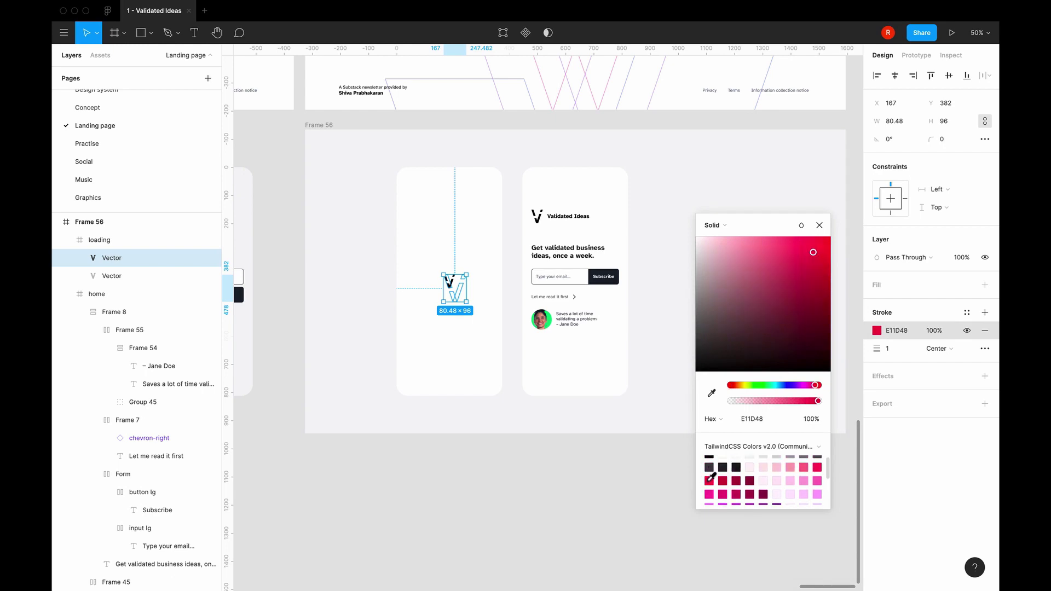
click(819, 466)
click(820, 225)
Paste another outlined V copy, scale it to double size, and stroke it pink
key(shift+0)
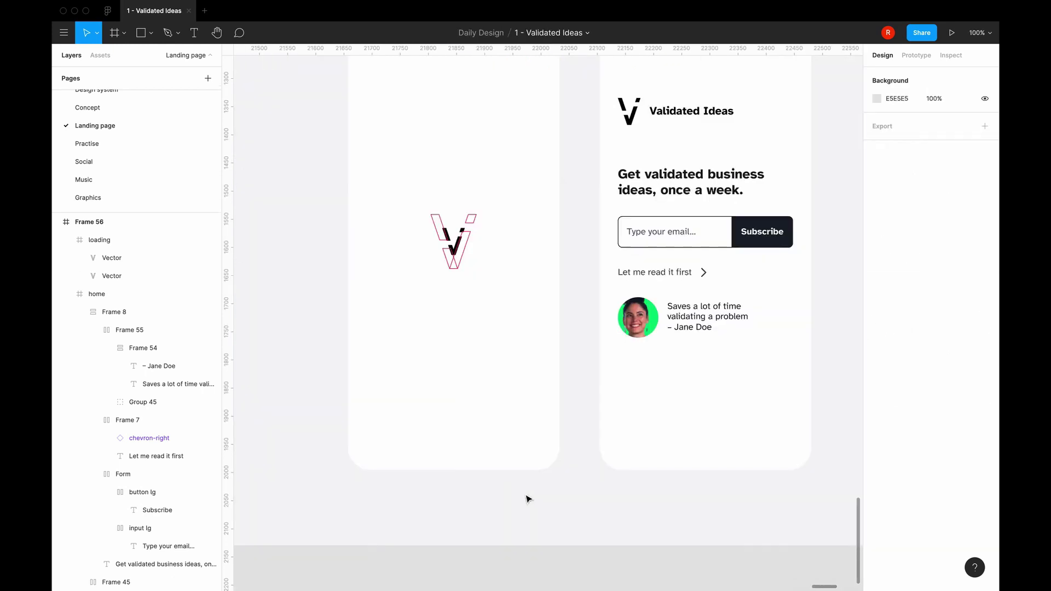
key(ctrl+v)
text(2)
key(Return)
click(876, 330)
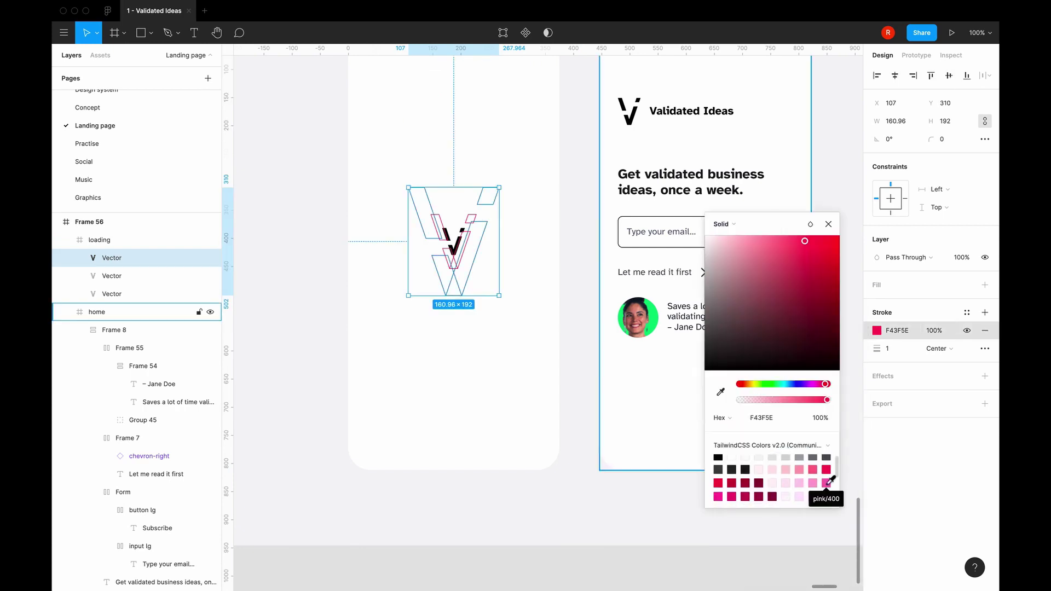
scroll(722, 476, down, 3)
click(720, 465)
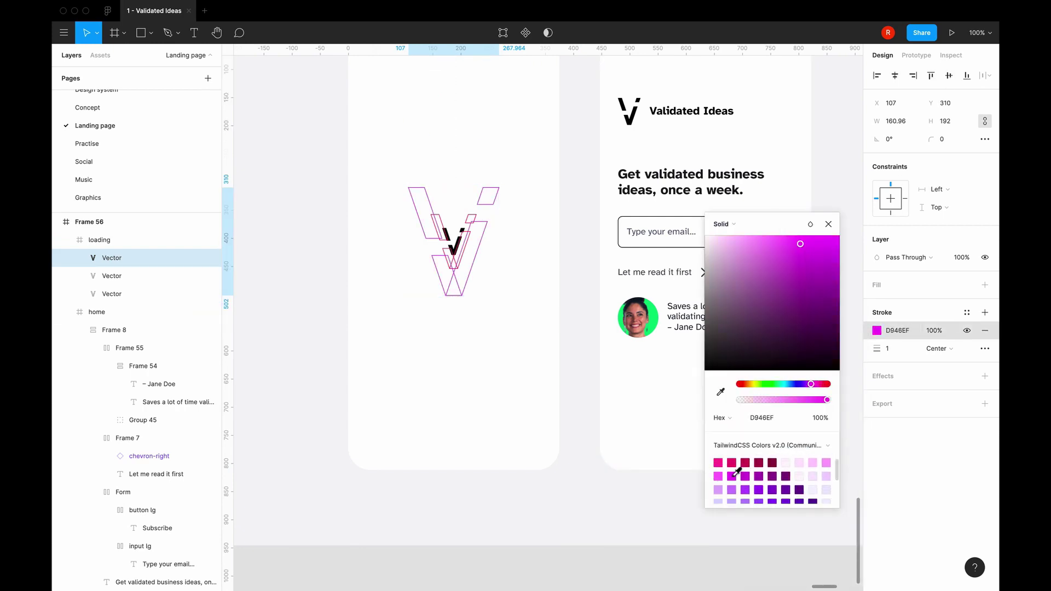
Paste another V outline at doubled height with a purple/500 stroke
key(Escape)
key(ctrl+v)
key(Return)
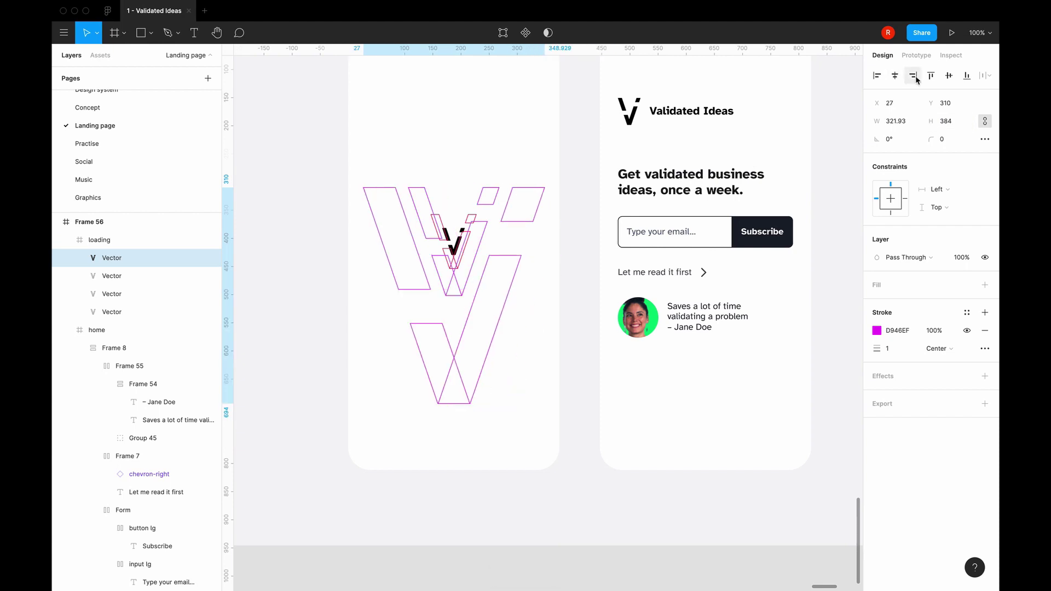
click(876, 330)
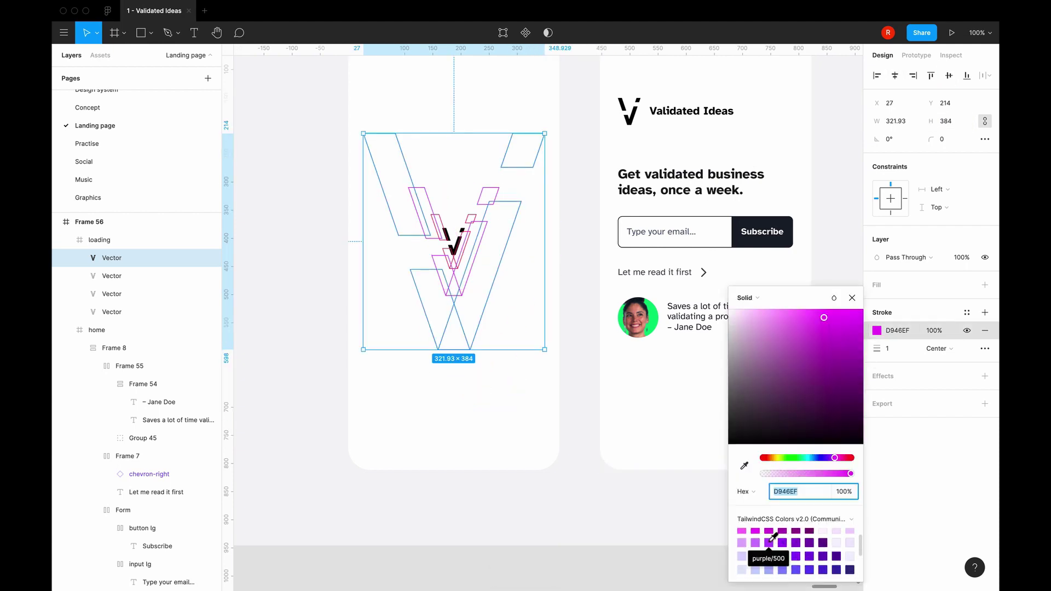
click(768, 543)
Paste the largest V outline, set its height to 384*2, and stroke it indigo/500
key(Escape)
key(ctrl+v)
click(947, 121)
text(384*2)
key(Return)
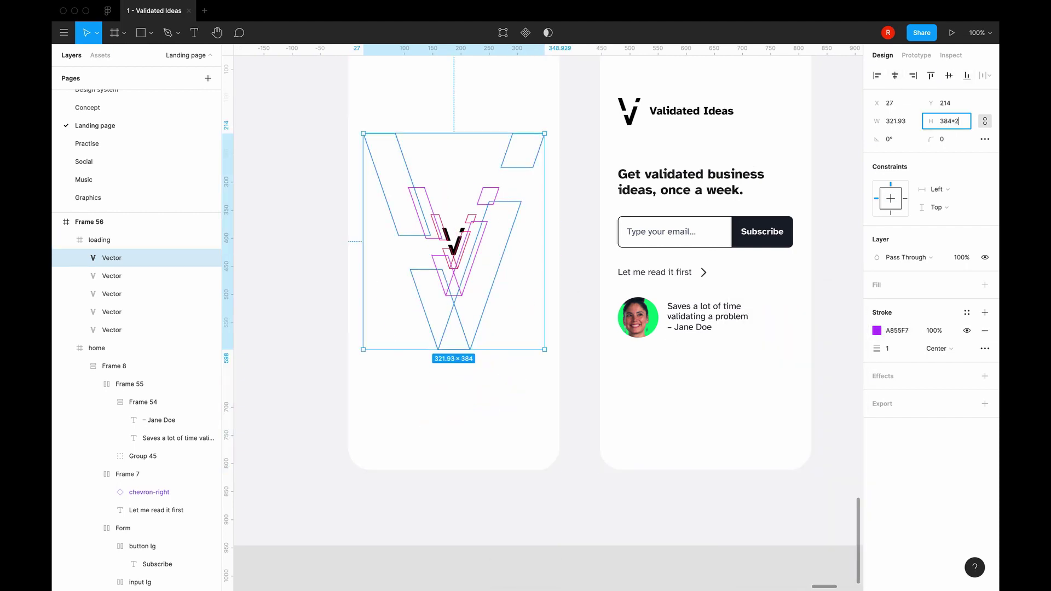
click(876, 330)
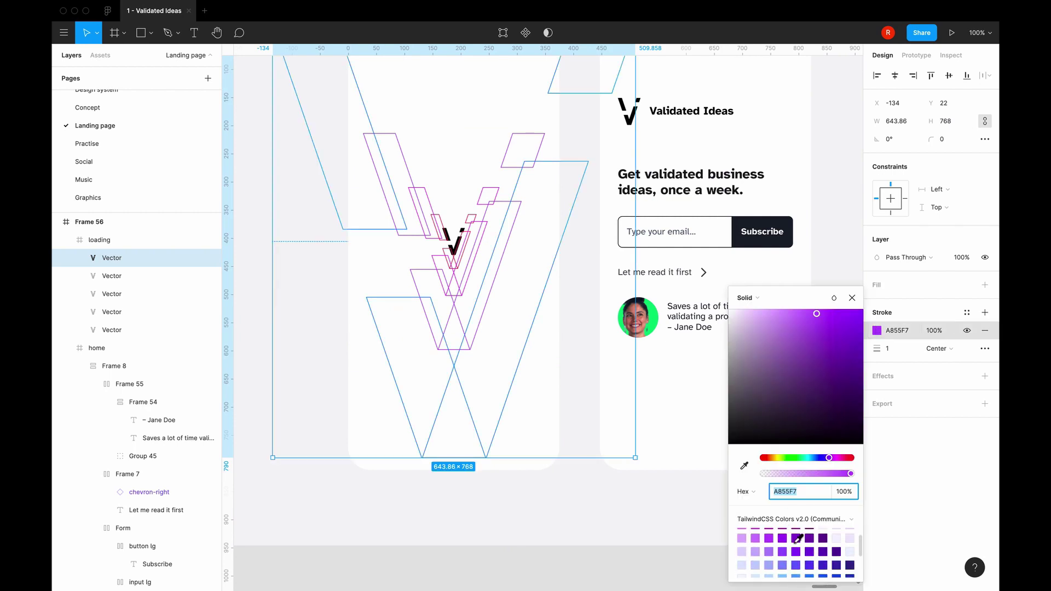
click(800, 563)
Paste a copy of the loading screen below Frame 56 with a near-black fill
key(Escape)
key(Escape)
scroll(558, 563, down, 3)
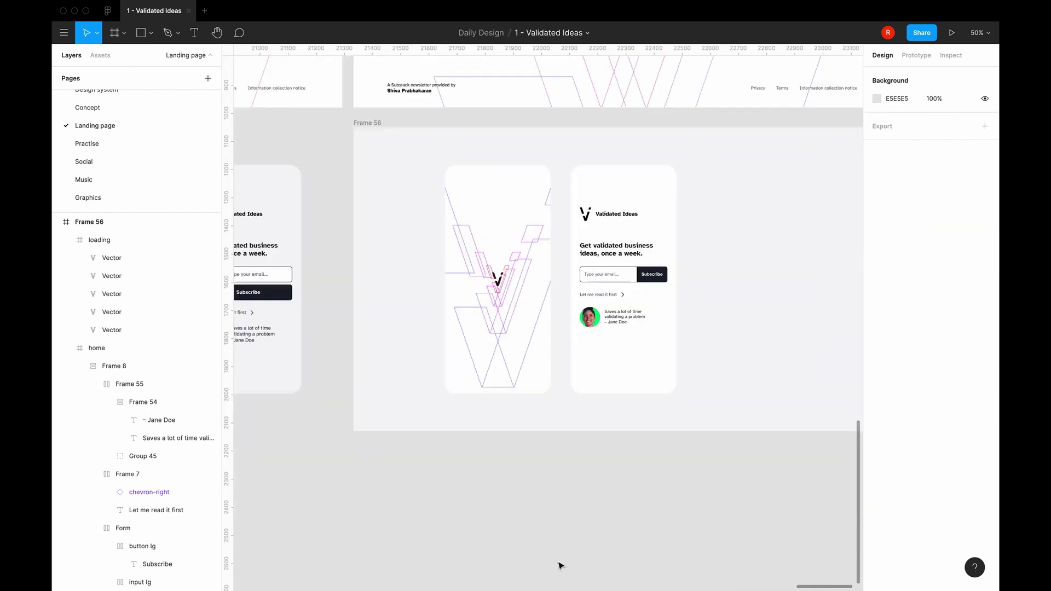
scroll(560, 564, up, 3)
scroll(558, 564, down, 3)
key(ctrl+v)
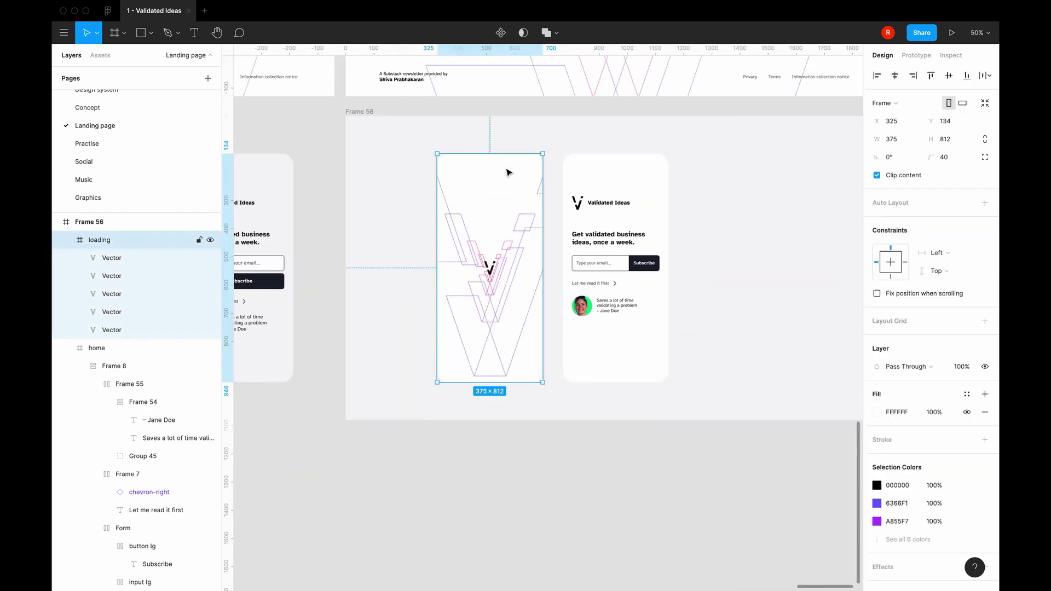
drag(452, 285, 436, 429)
click(876, 321)
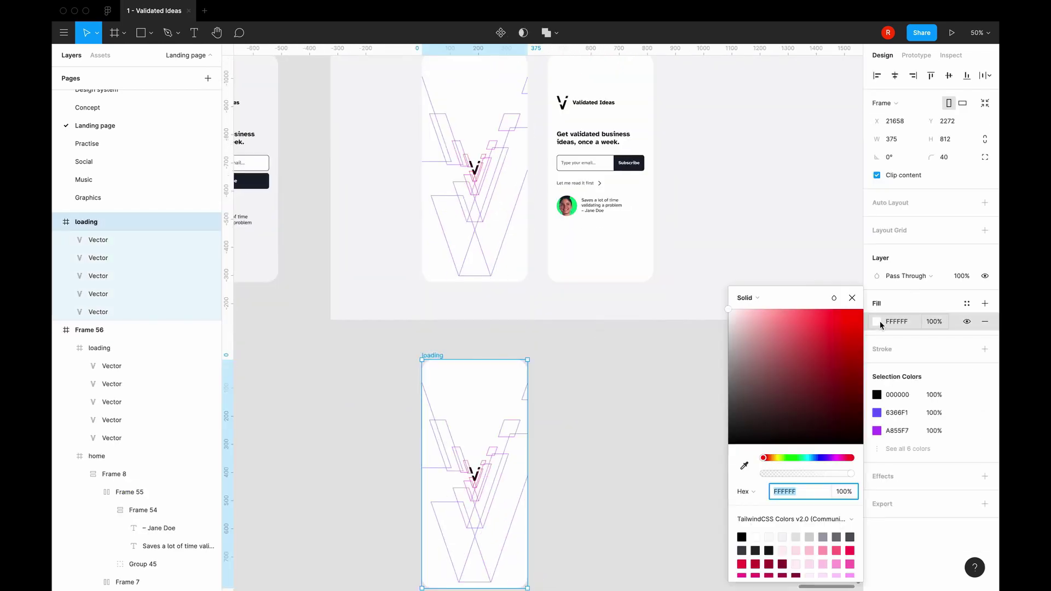
click(760, 443)
key(Escape)
Change the central V logo's fill to light grey F4F4F5
key(shift+2)
key(Escape)
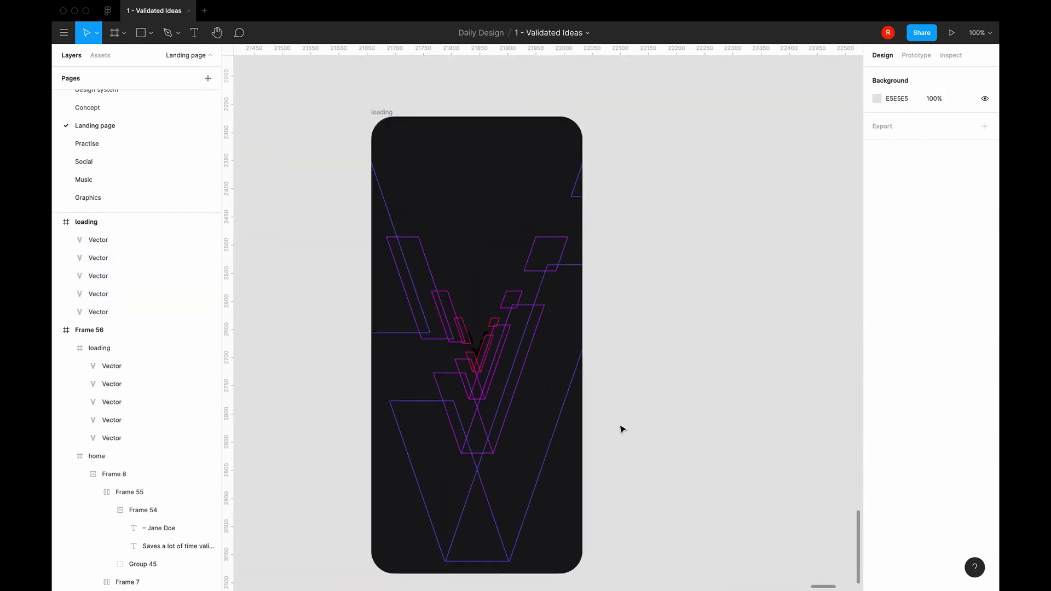
scroll(622, 429, down, 3)
scroll(411, 357, up, 5)
click(410, 356)
click(876, 321)
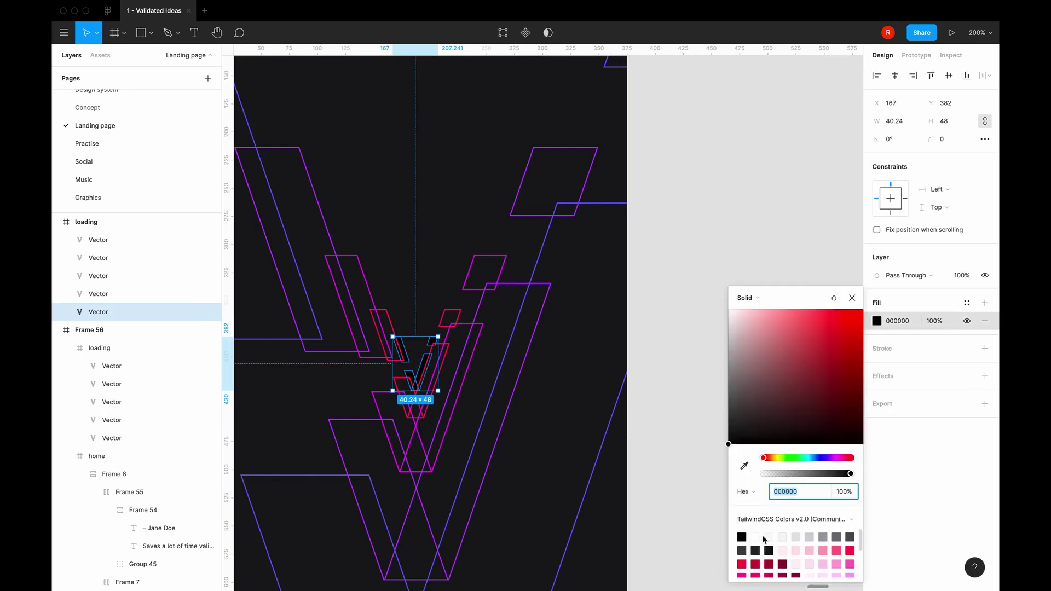
click(782, 537)
key(Escape)
scroll(723, 418, down, 5)
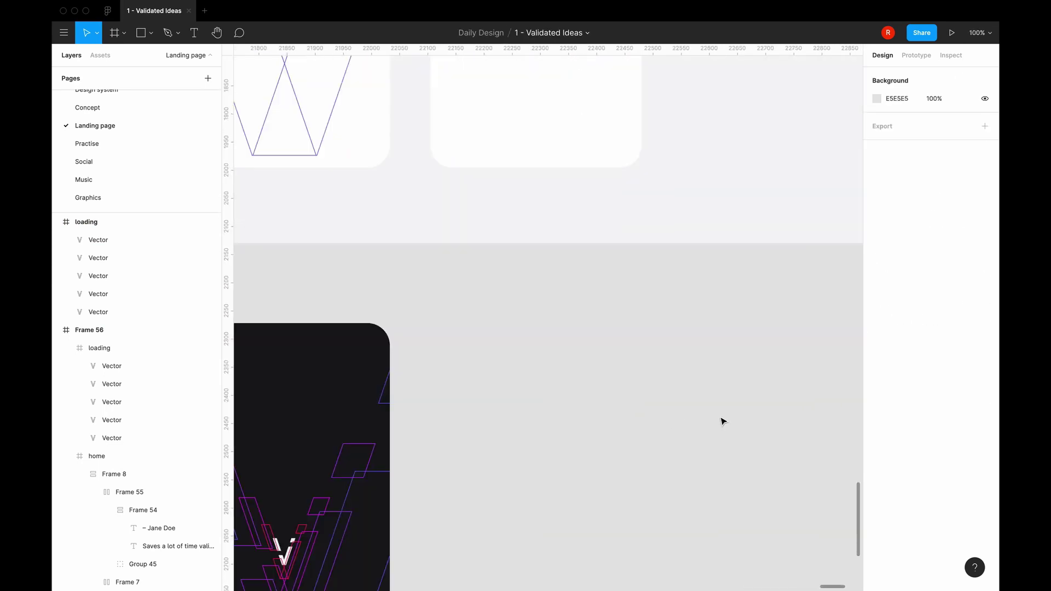
scroll(688, 459, up, 3)
click(602, 306)
key(ctrl+d)
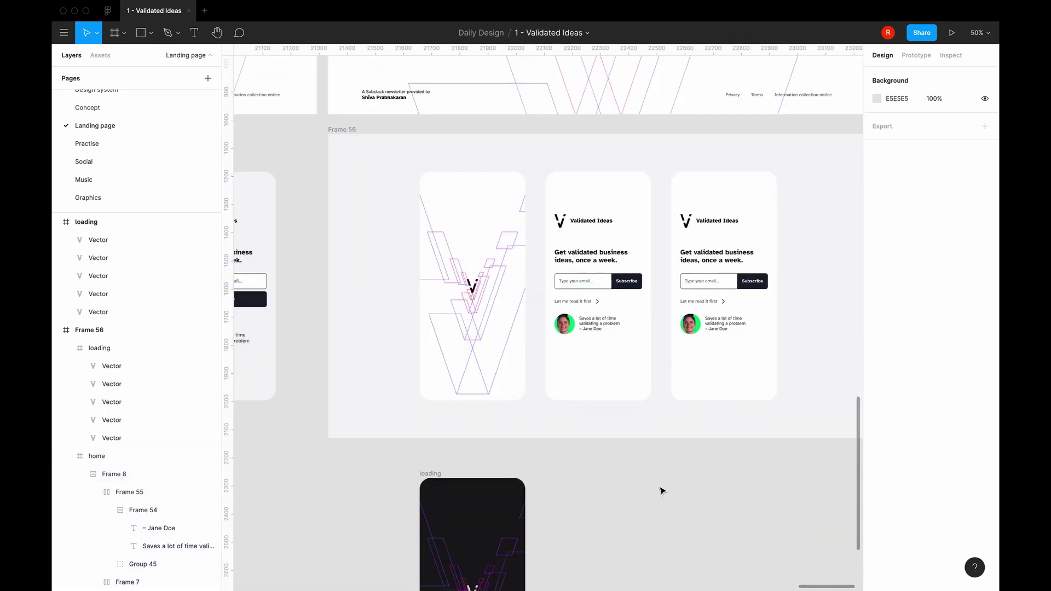
click(662, 488)
scroll(663, 490, right, 2)
scroll(662, 490, up, 3)
scroll(662, 489, down, 5)
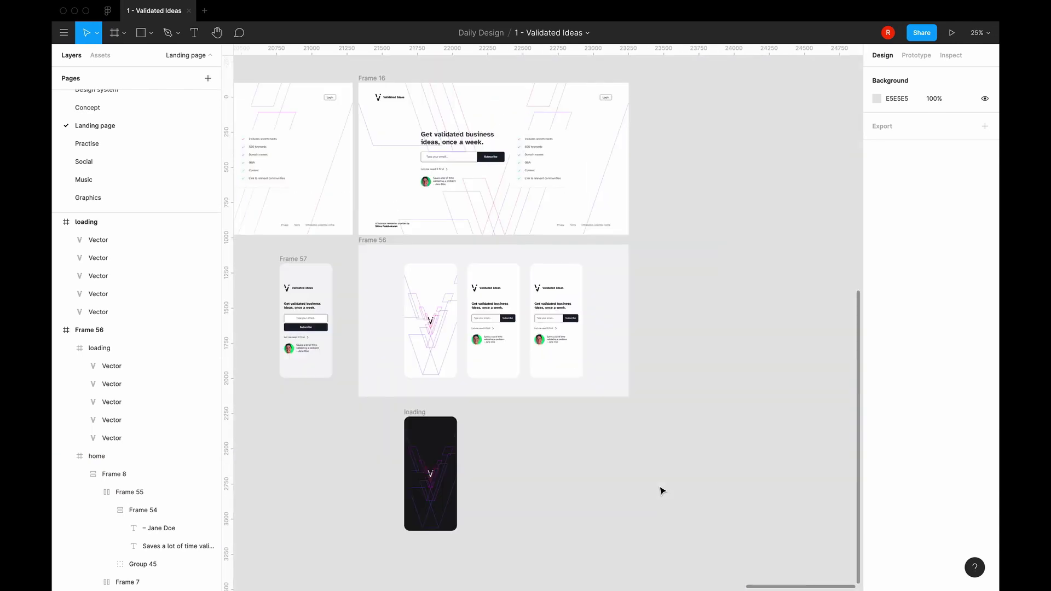
click(127, 143)
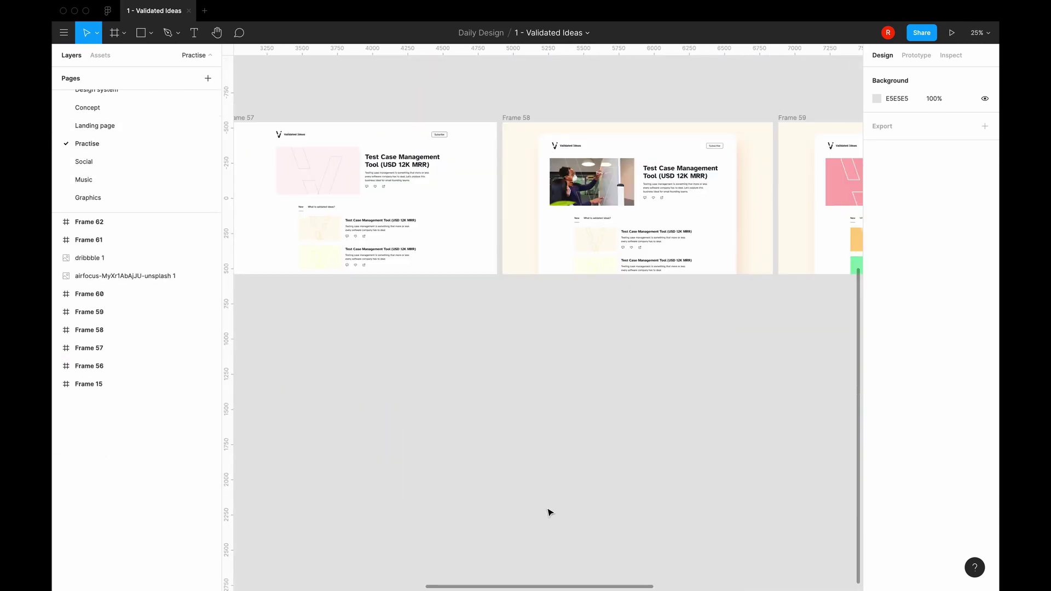
scroll(550, 512, left, 2)
scroll(550, 512, up, 1)
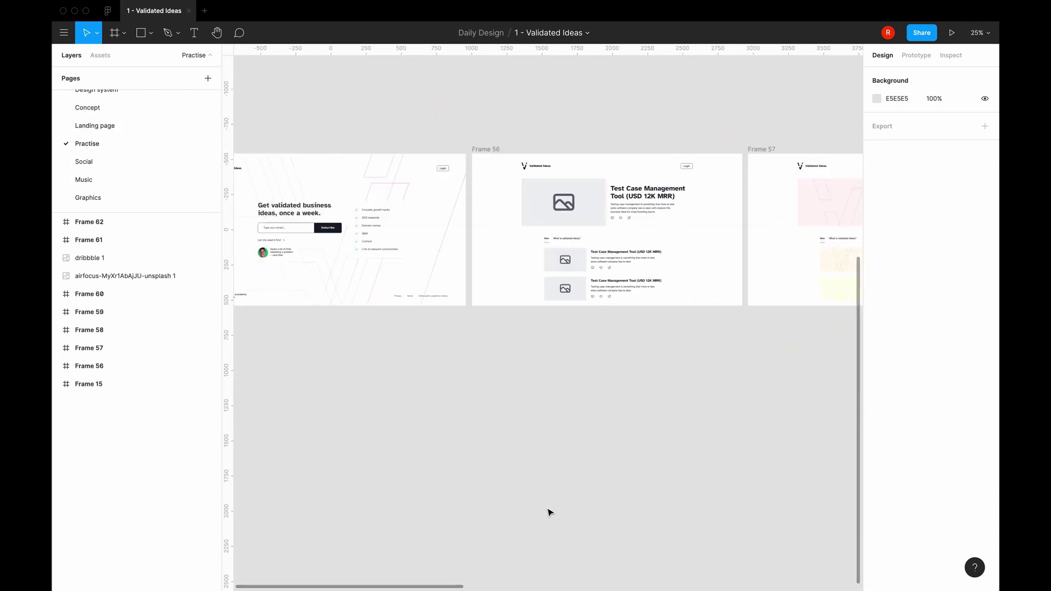
click(131, 128)
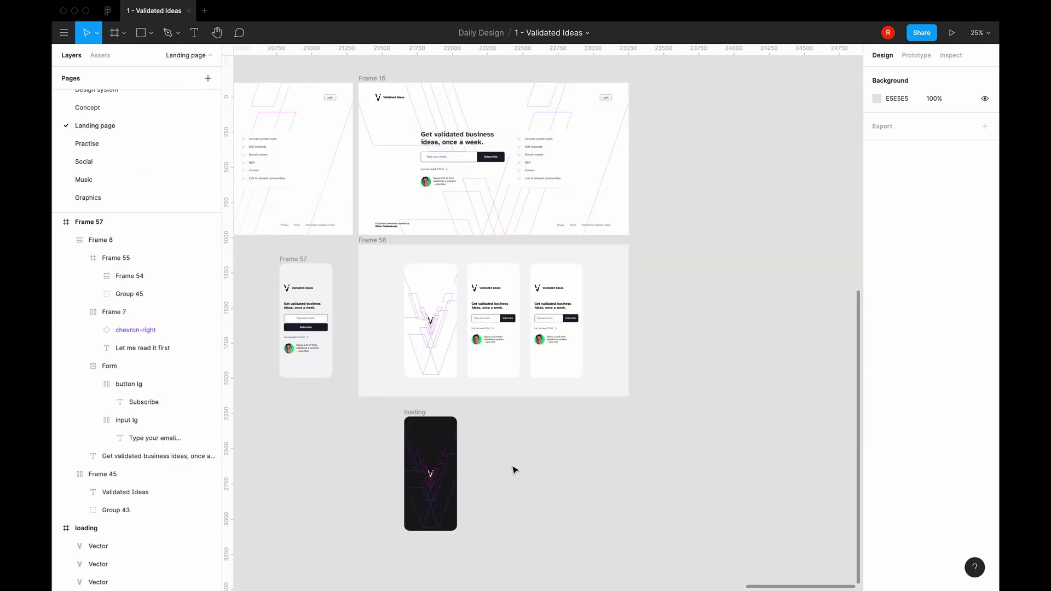
scroll(526, 454, up, 3)
scroll(547, 329, up, 3)
click(545, 233)
scroll(602, 383, down, 4)
scroll(576, 492, up, 3)
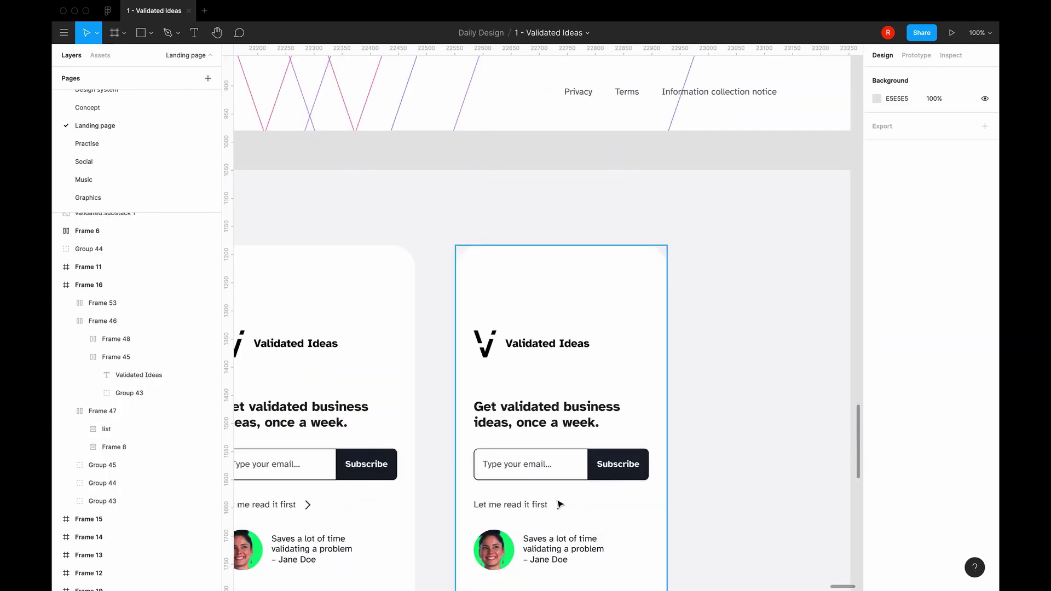
Paste the checklist under the testimonial in Frame 8 and shrink the Includes growth hacks text
click(542, 316)
key(ctrl+v)
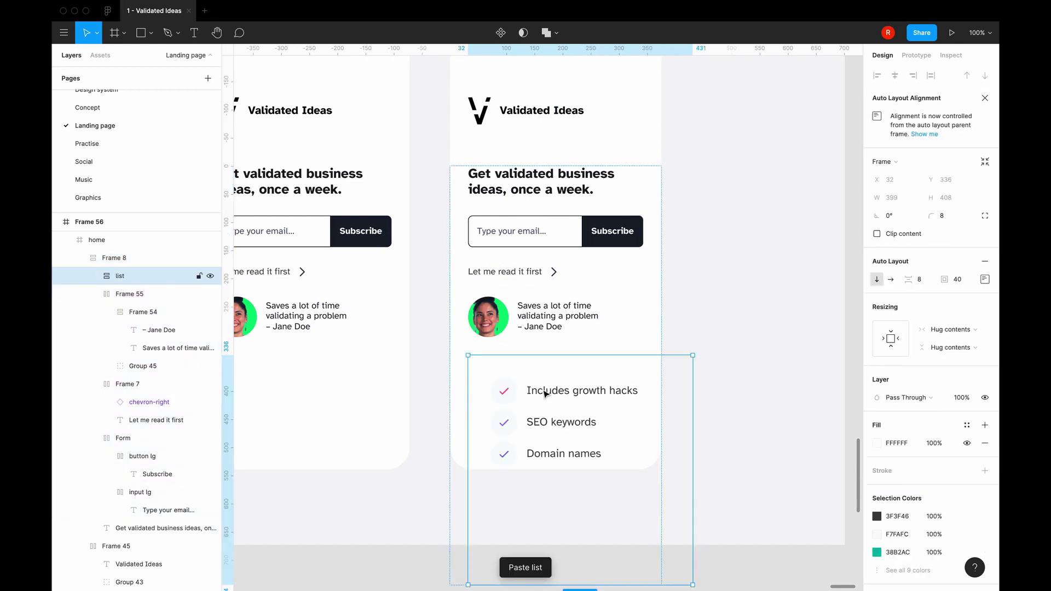
scroll(542, 301, down, 2)
scroll(902, 462, down, 2)
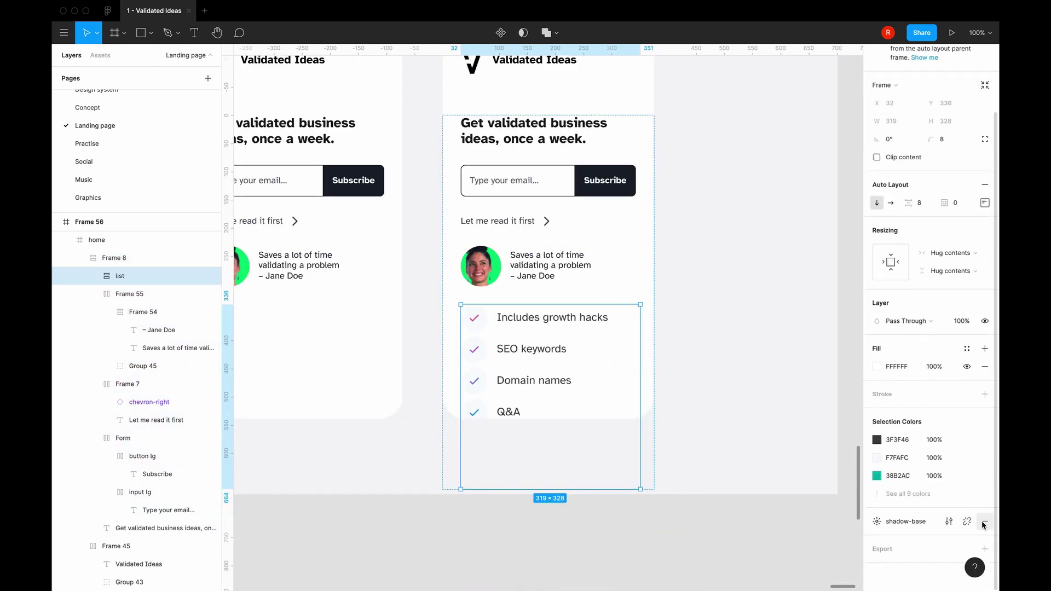
double_click(517, 316)
click(972, 362)
click(956, 439)
Resize the Includes growth hacks and SEO keywords ticks to 24×24
key(Escape)
double_click(550, 353)
click(526, 380)
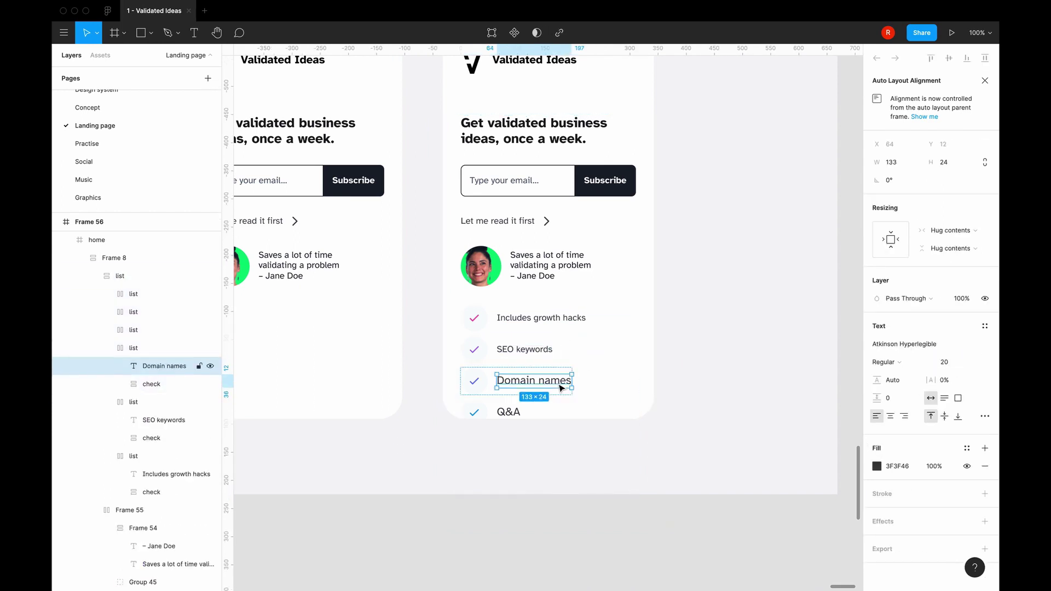
click(483, 328)
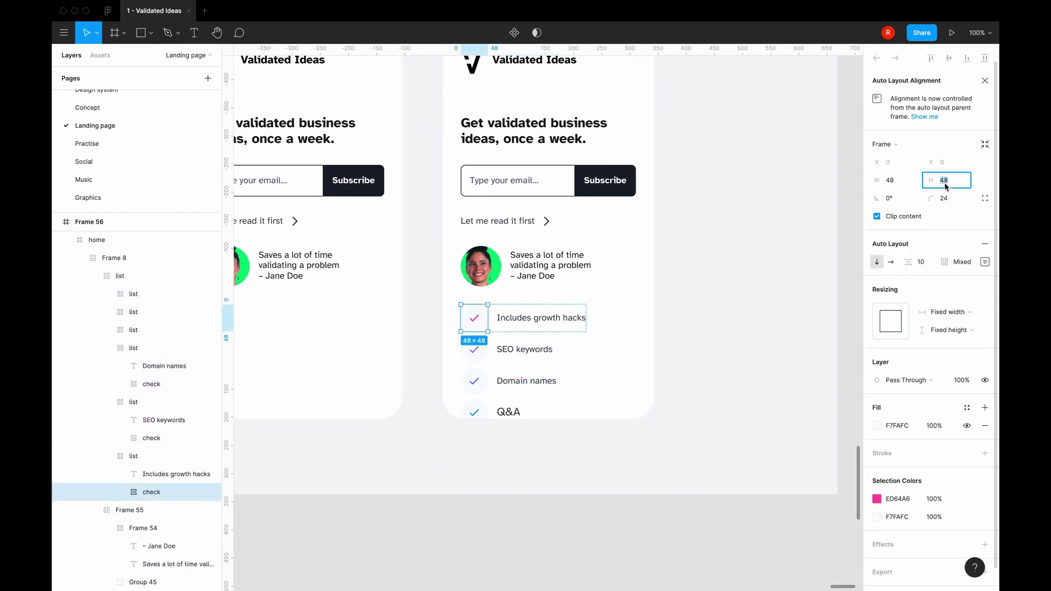
text(24)
key(Return)
click(514, 346)
double_click(514, 346)
click(474, 335)
click(889, 204)
text(24)
key(Return)
Resize the Domain names, Q&A and Content ticks to 24×24
click(474, 367)
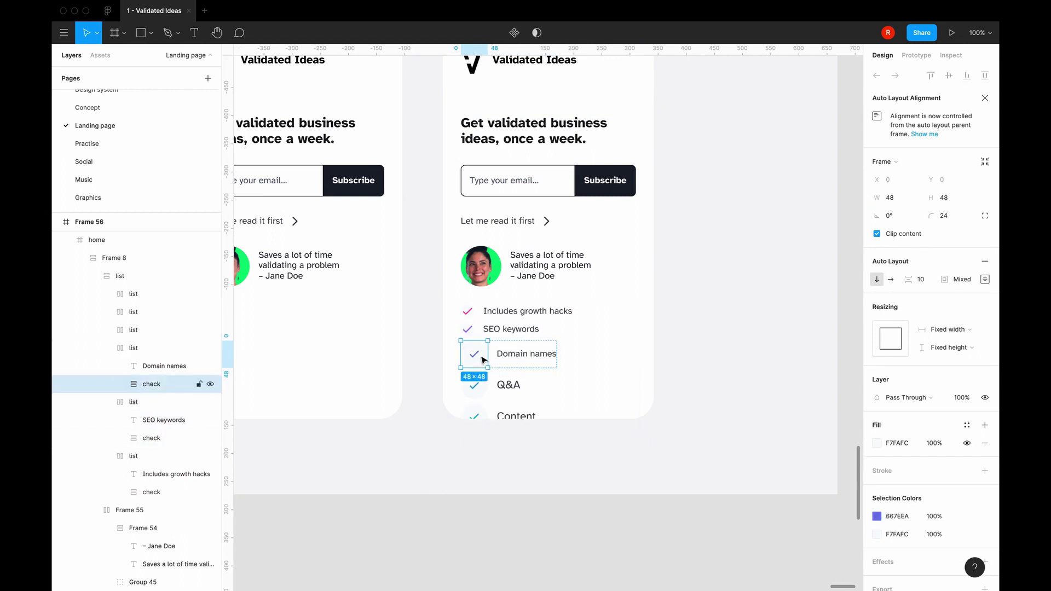
text(24)
key(Return)
click(473, 372)
click(889, 197)
text(24)
key(Return)
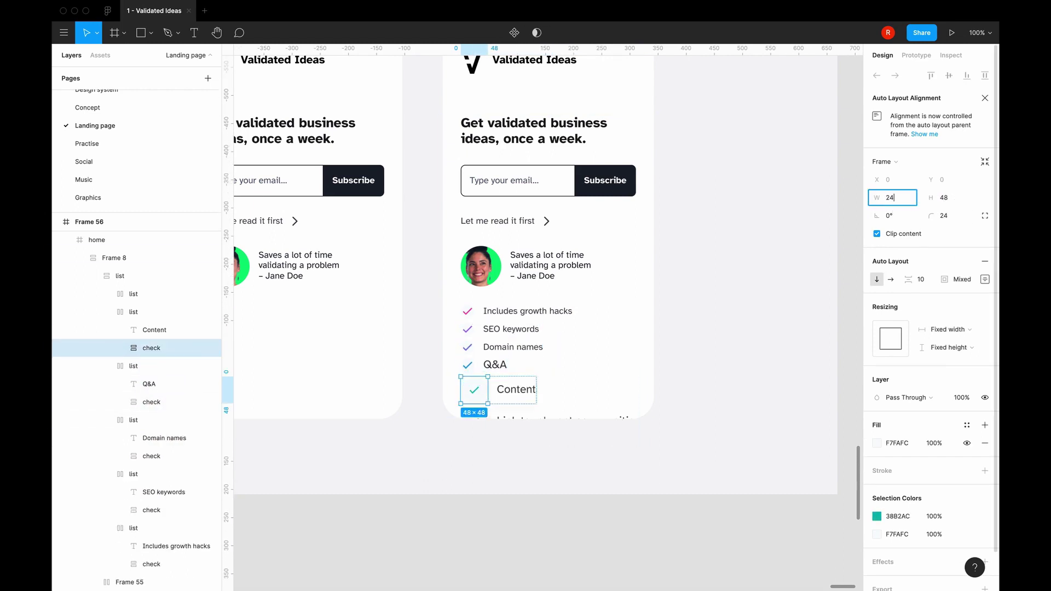
key(Return)
click(480, 416)
click(947, 200)
text(24)
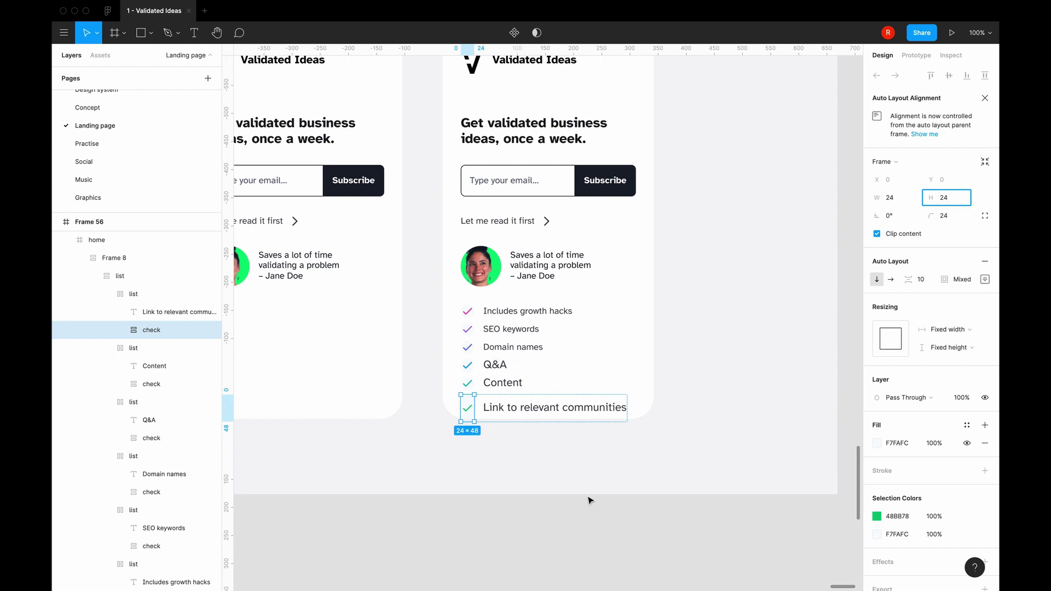
click(590, 501)
Match the Q&A, Content and Link to relevant communities text to the 16 px list size
click(492, 365)
double_click(493, 365)
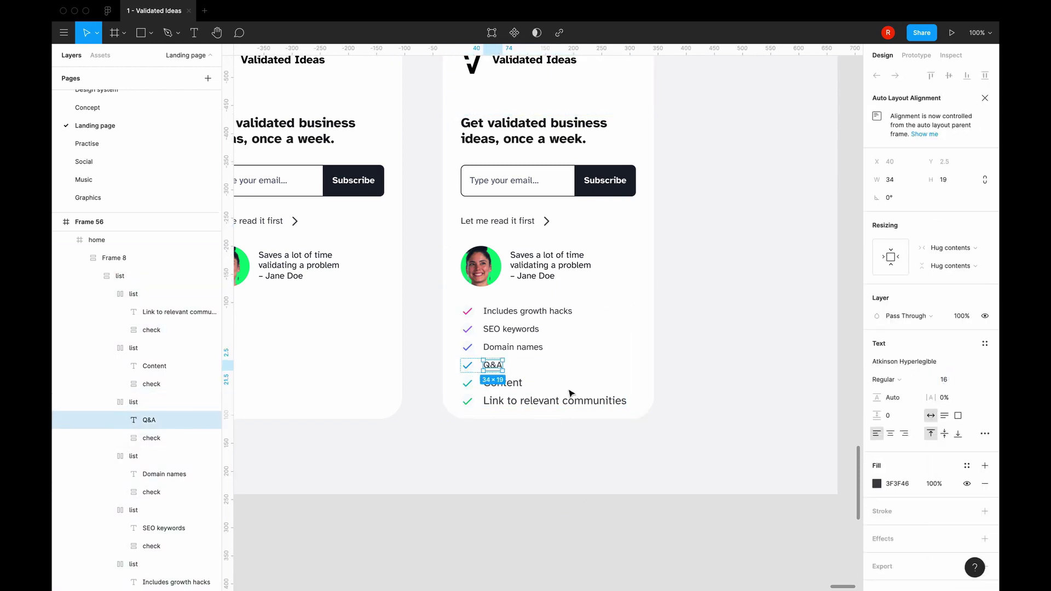
click(502, 380)
key(super+alt+v)
click(554, 400)
key(super+alt+v)
click(561, 533)
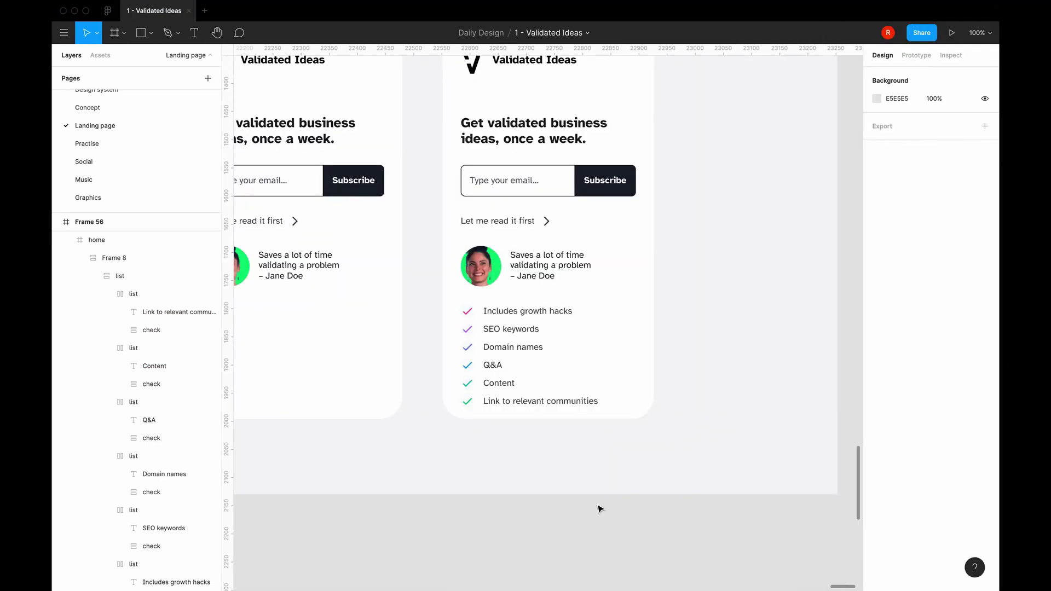
Wrap the header and Frame 8 in auto layout, giving the header 32 px left padding
scroll(600, 509, up, 2)
scroll(600, 509, right, 2)
click(509, 442)
click(79, 257)
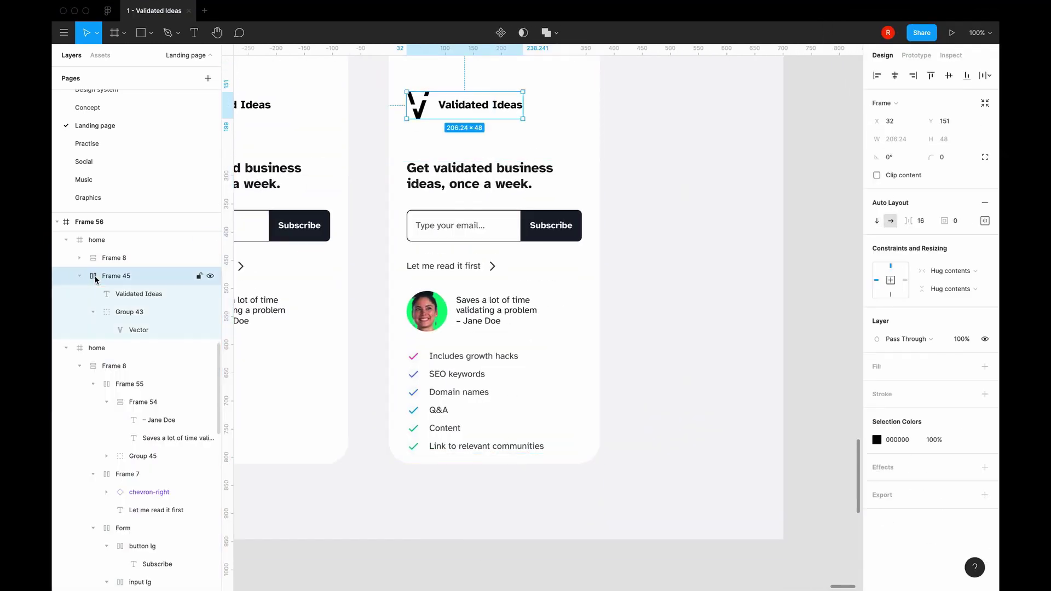
shift+click(93, 276)
key(shift+a)
click(107, 277)
click(112, 294)
text(32)
key(Return)
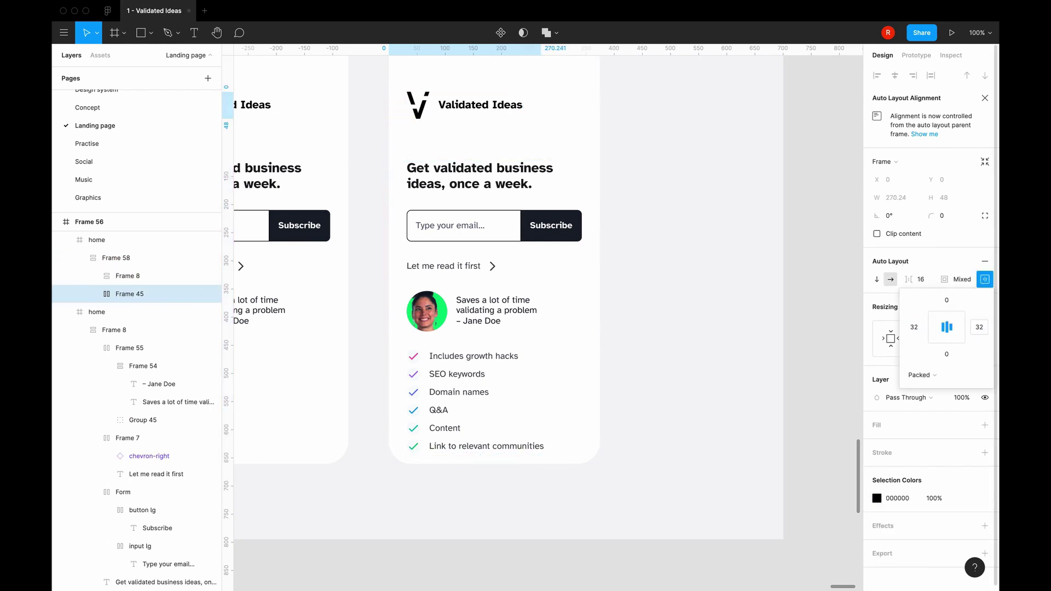
Set a 32 px gap between header and content in wrapper Frame 58
click(115, 258)
text(32)
key(Return)
key(minus)
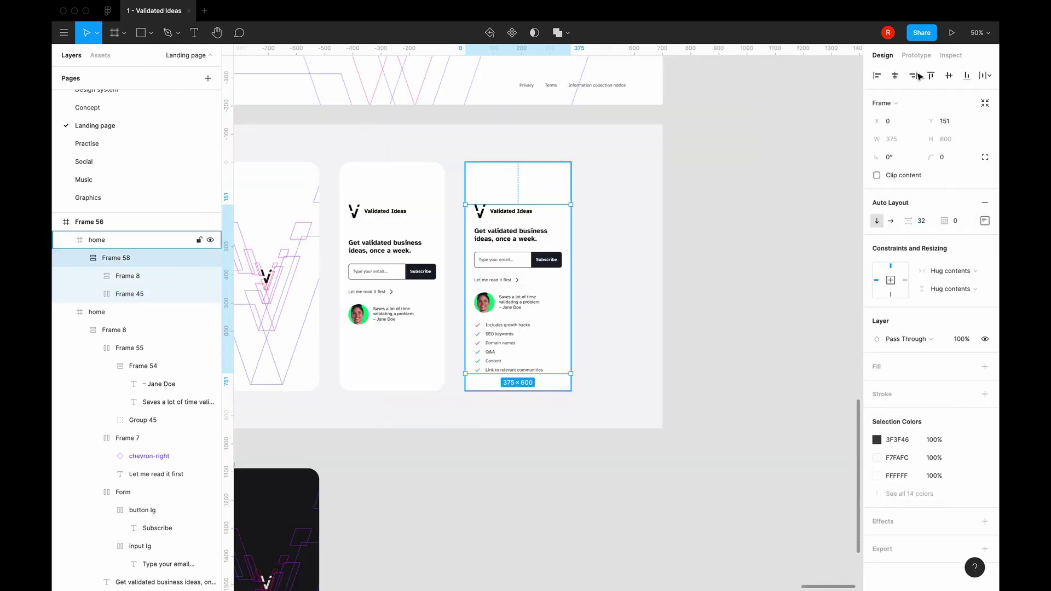
click(591, 467)
key(shift+0)
Move the testimonial quote below the checklist in the auto-layout stack
scroll(591, 470, left, 5)
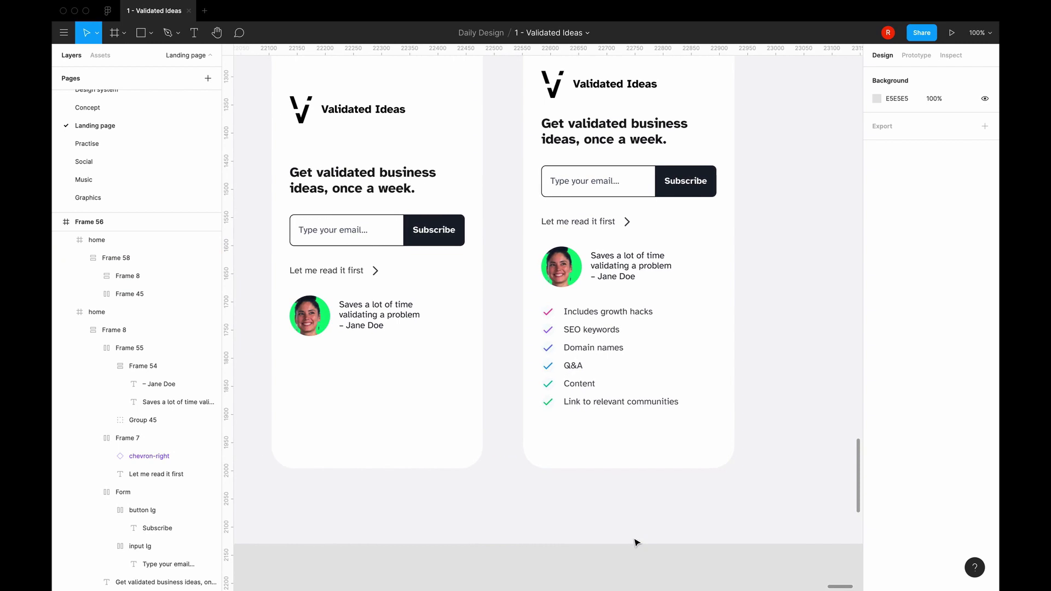
click(591, 339)
click(592, 340)
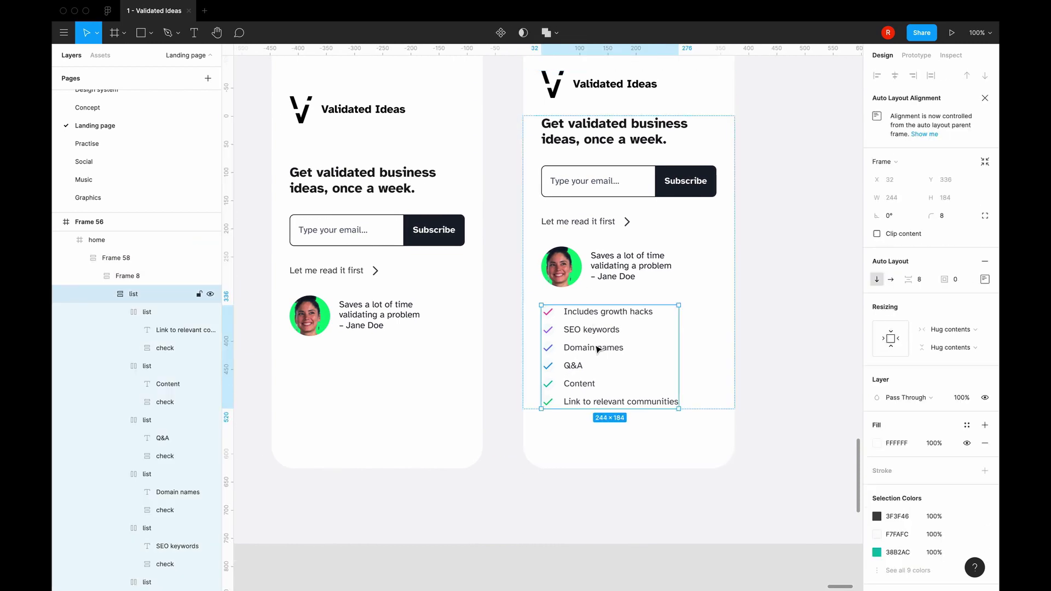
click(107, 294)
click(126, 311)
key(Up)
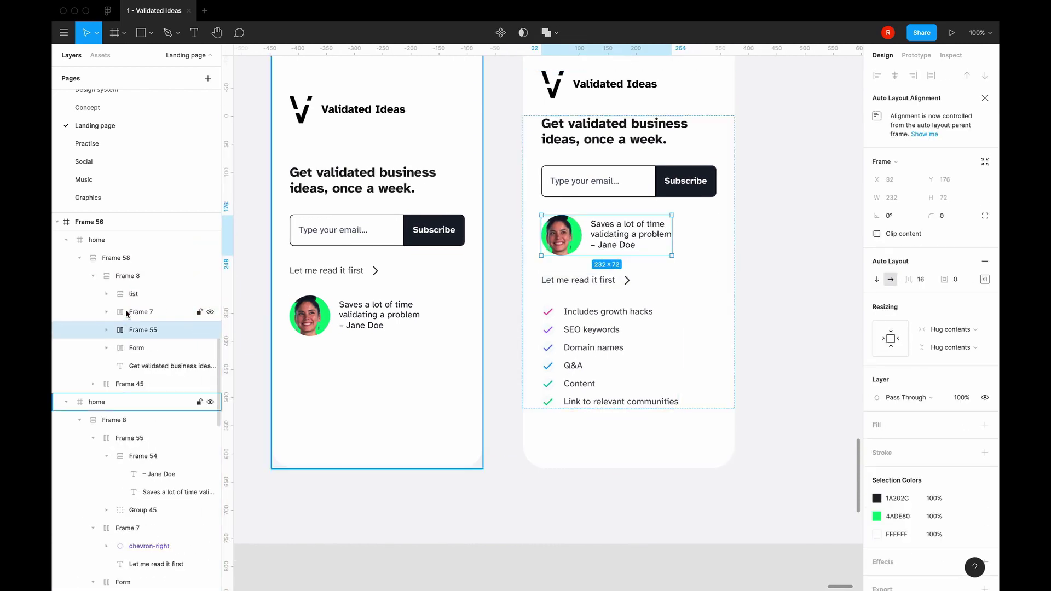
key(Down)
key(Down)
click(564, 540)
key(minus)
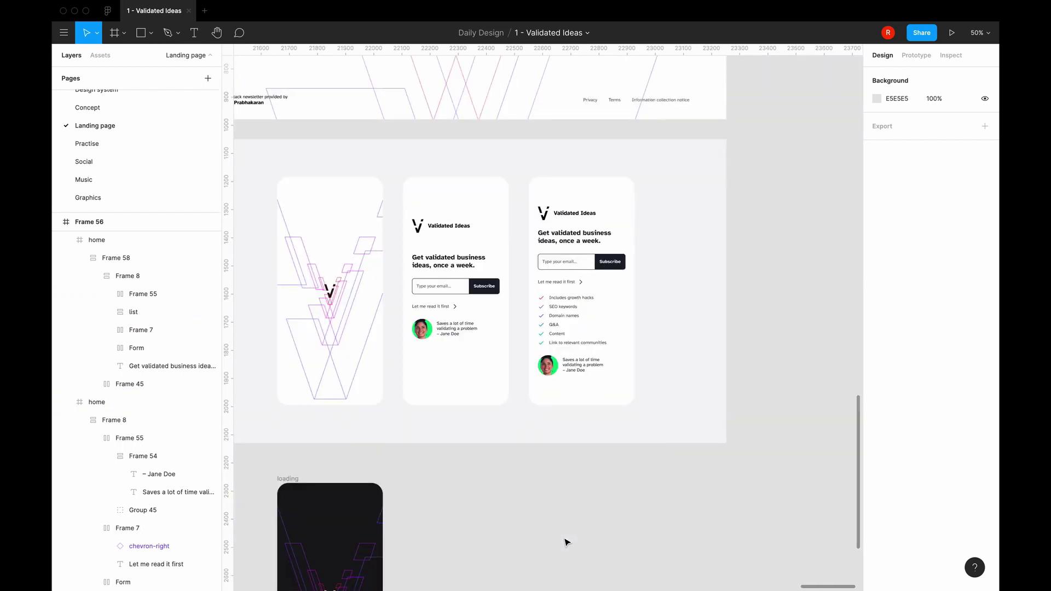
scroll(567, 541, left, 2)
scroll(567, 542, down, 1)
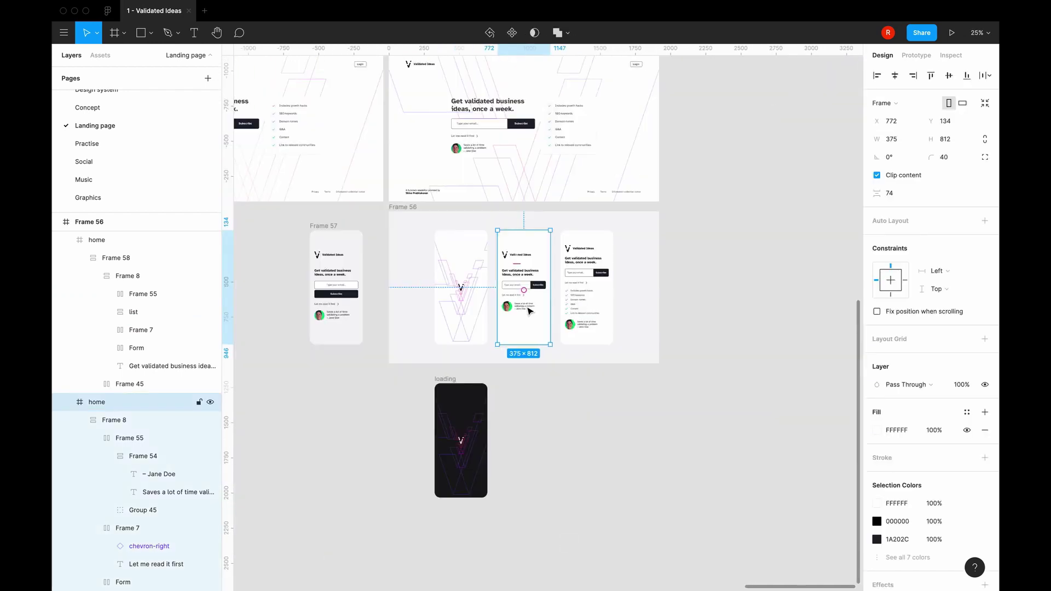
Move the home phone frame beside the loading screen
drag(529, 310, 527, 580)
click(639, 469)
key(minus)
key(plus)
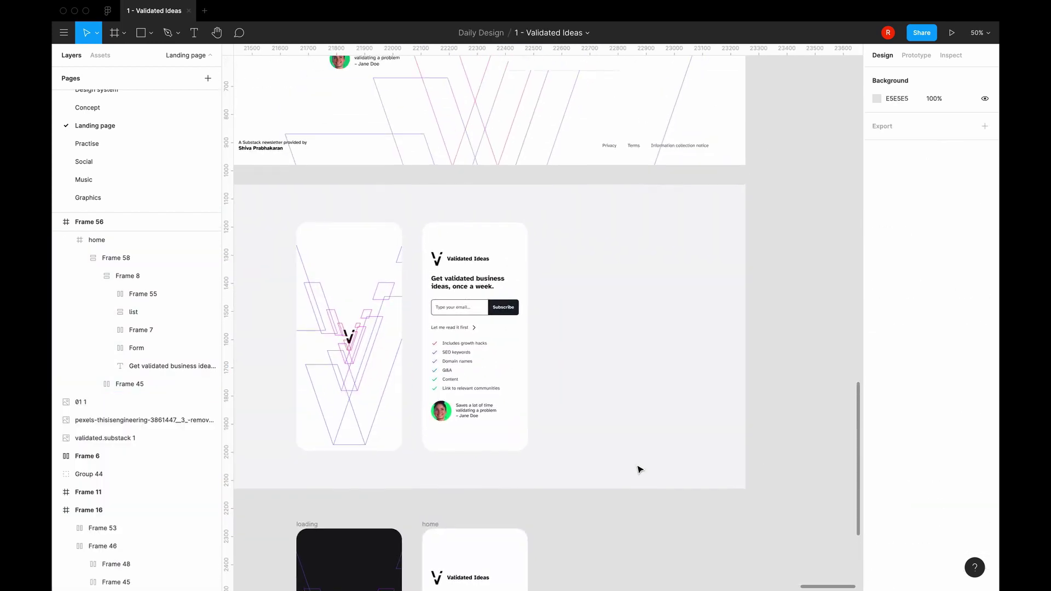
Duplicate the home frame and delete the copy's email signup form
click(493, 427)
key(super+d)
scroll(458, 295, up, 5)
scroll(458, 294, up, 3)
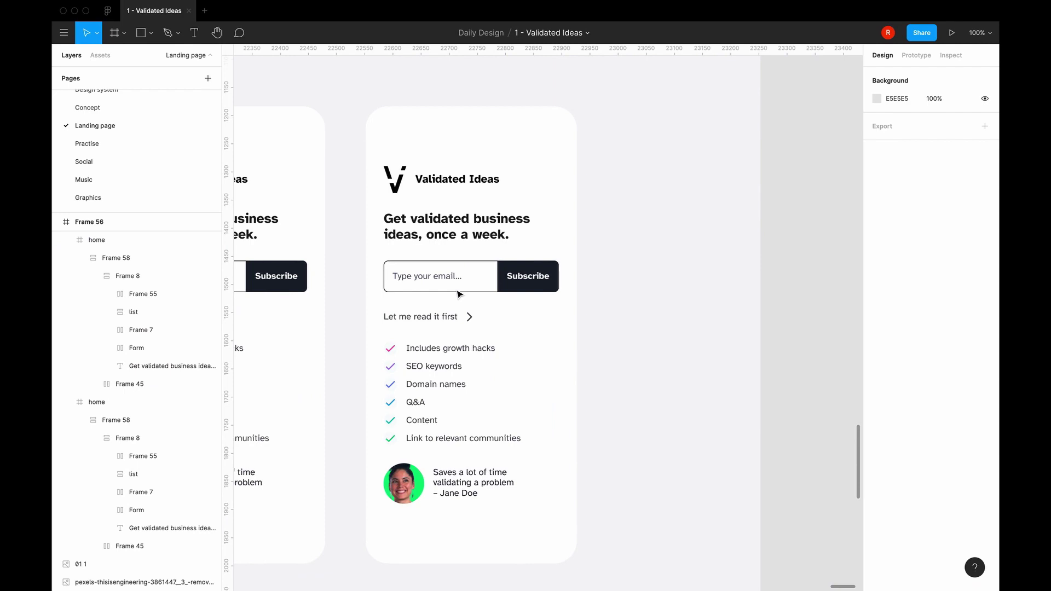
click(394, 179)
scroll(416, 181, left, 2)
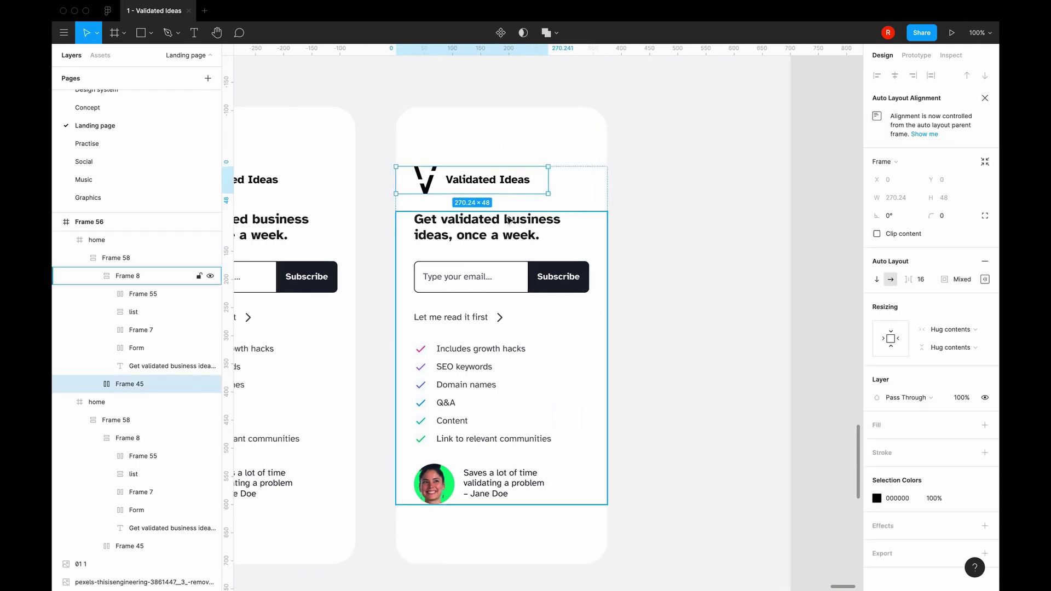
double_click(424, 179)
click(596, 315)
super+click(559, 277)
key(Delete)
Delete the right card's checklist and move Let me read it first below the testimonial
click(465, 268)
scroll(486, 313, left, 10)
click(486, 313)
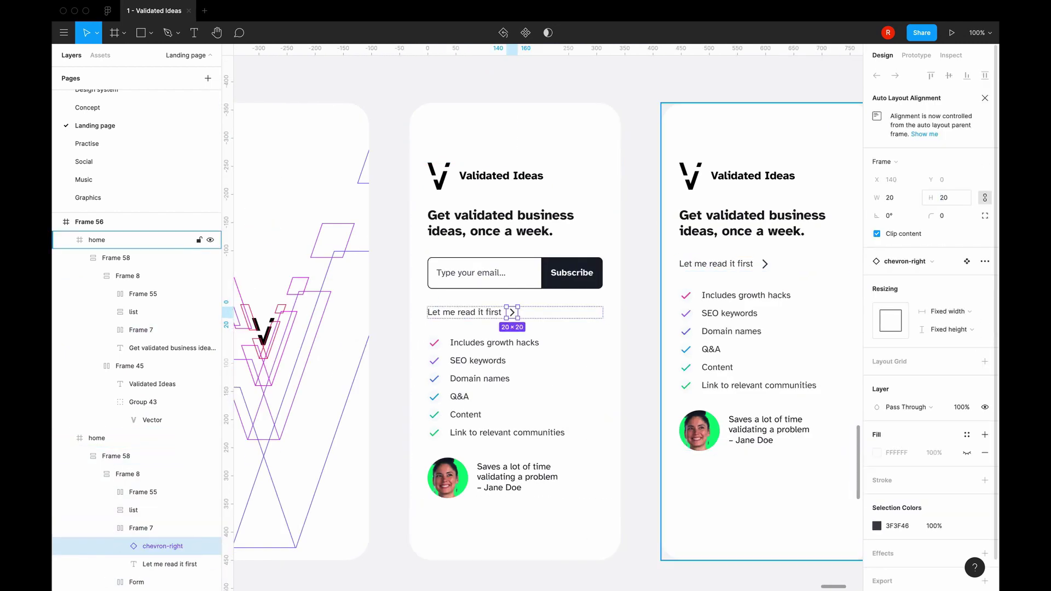
scroll(548, 314, right, 4)
click(637, 329)
key(Delete)
click(636, 272)
drag(636, 272, 664, 350)
View Frame 57's pink-hero blog layout on the Practise page and compare with the live site
key(shift+1)
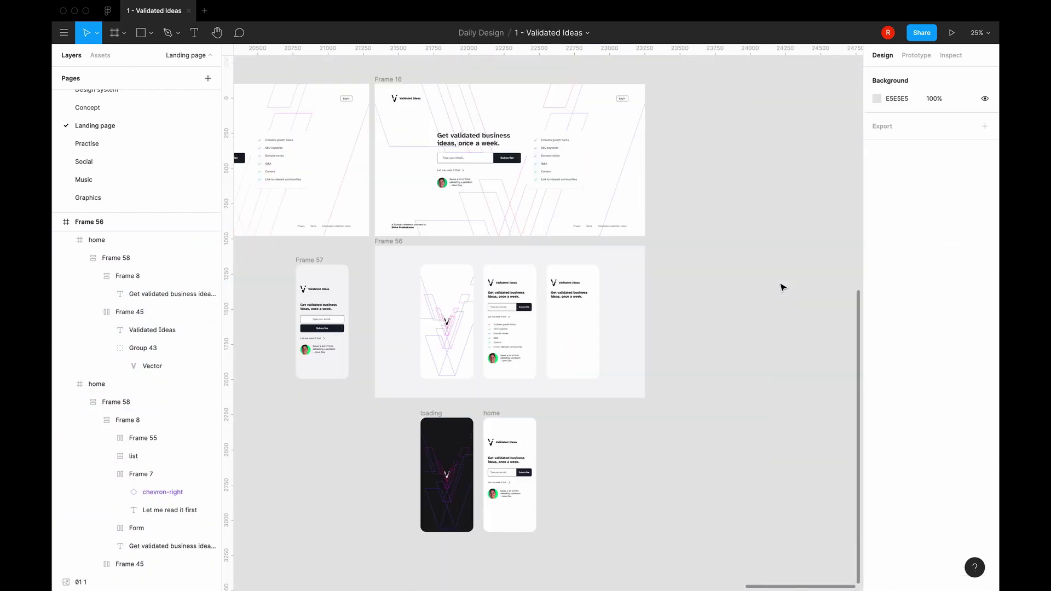
key(Page_Down)
scroll(718, 394, left, 5)
scroll(719, 397, left, 2)
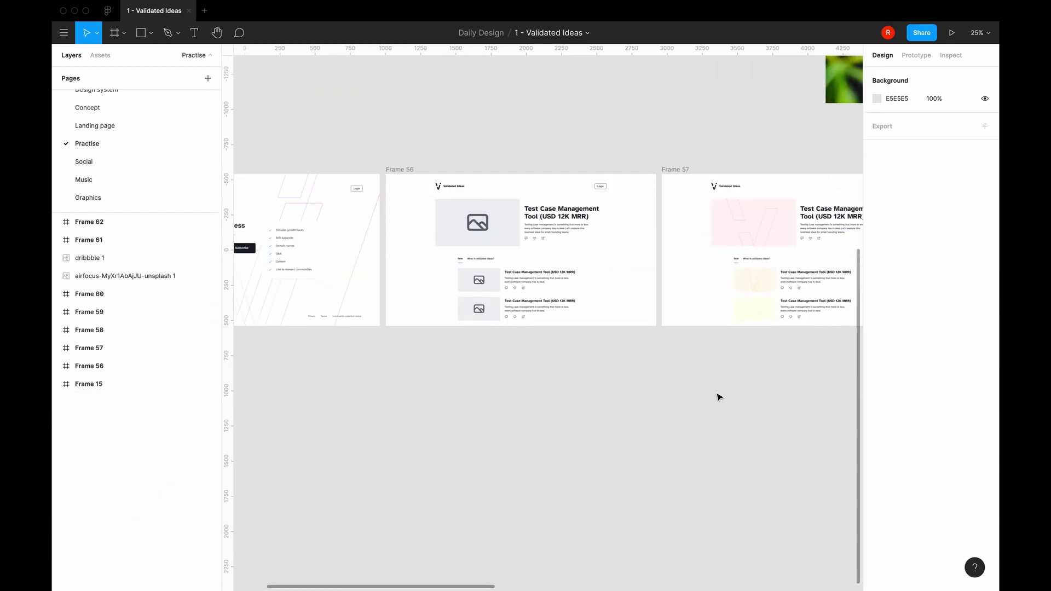
scroll(717, 394, right, 3)
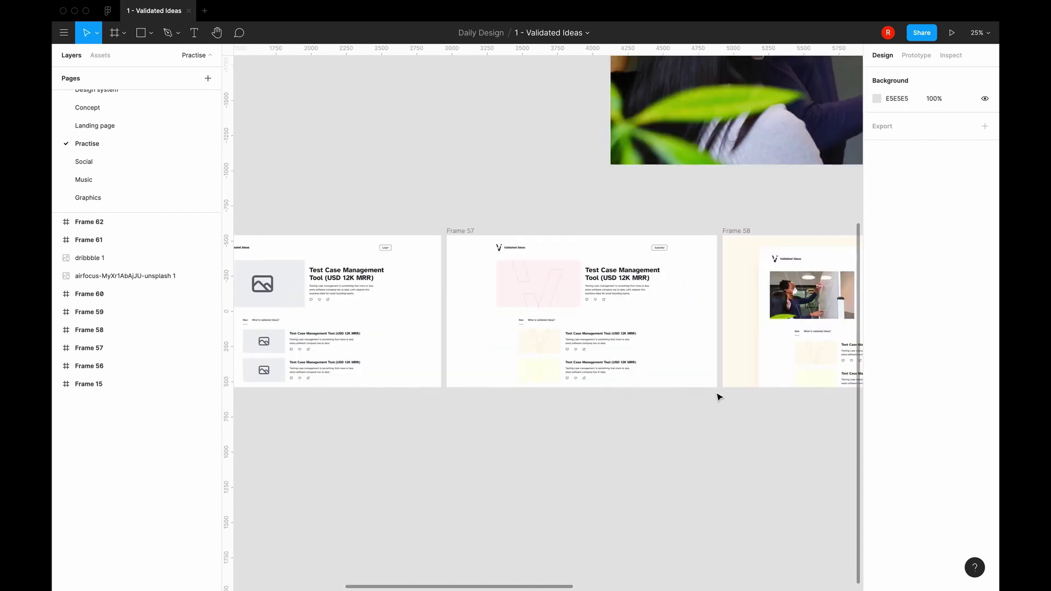
key(plus)
key(super+Tab)
click(308, 303)
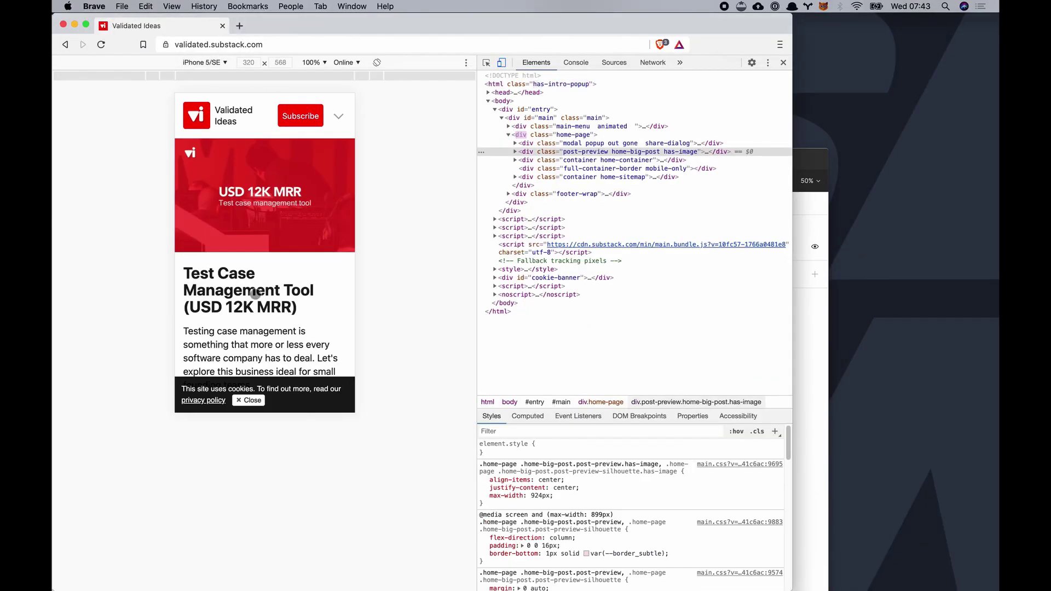
key(super+Tab)
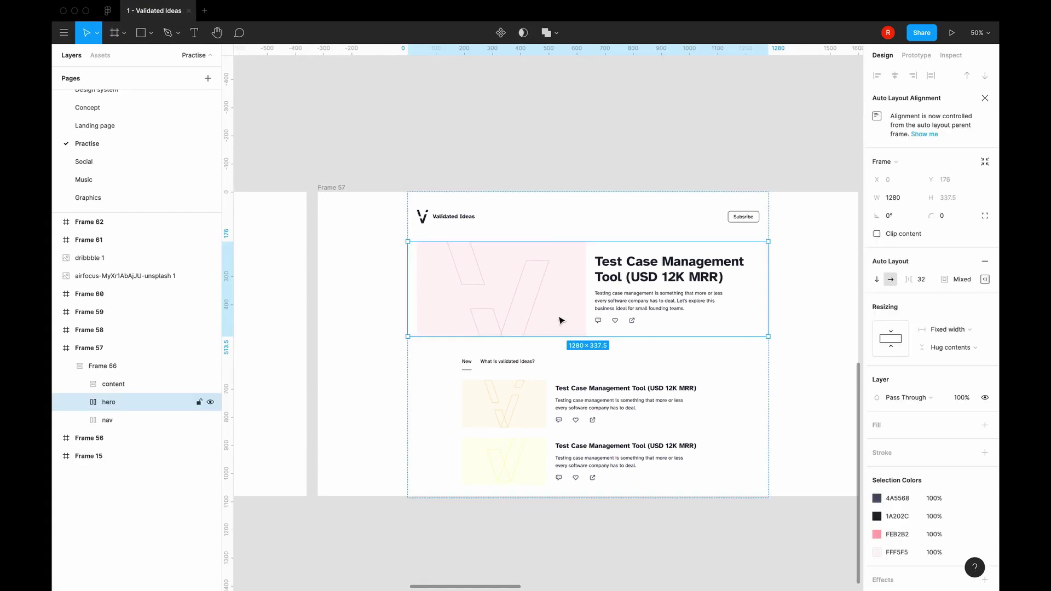
Paste the blog hero into the home frame and wrap it with the header in auto layout
key(ctrl+c)
key(Page_Up)
key(ctrl+v)
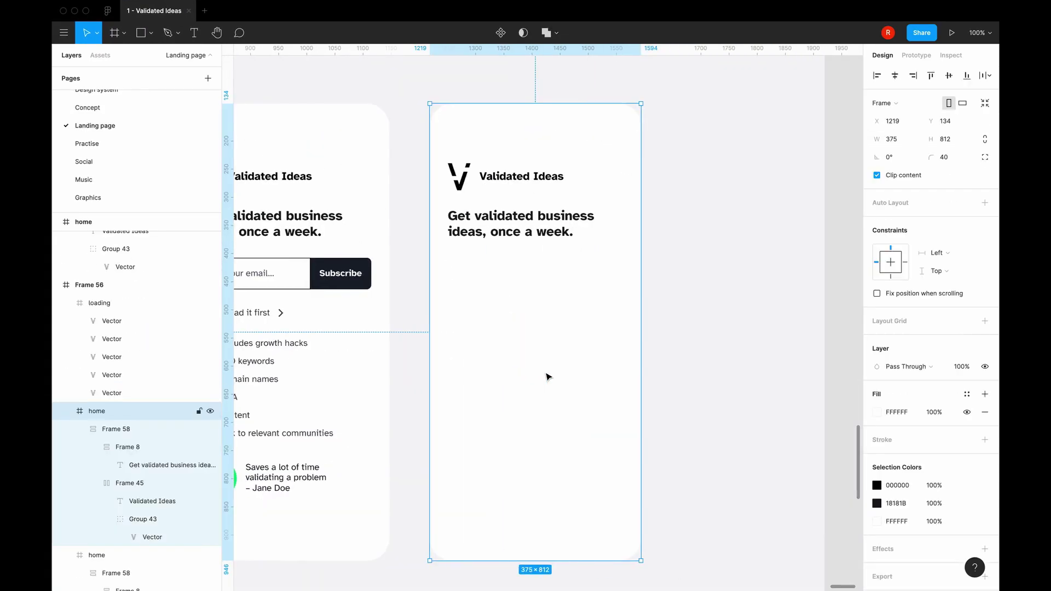
scroll(328, 416, up, 2)
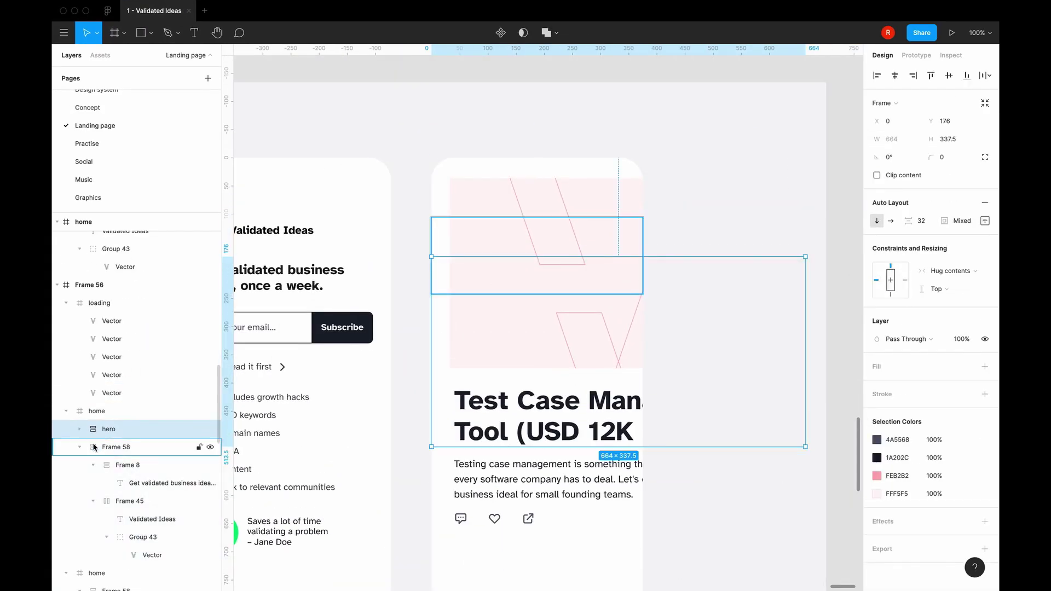
drag(94, 446, 101, 431)
shift+click(106, 430)
key(shift+a)
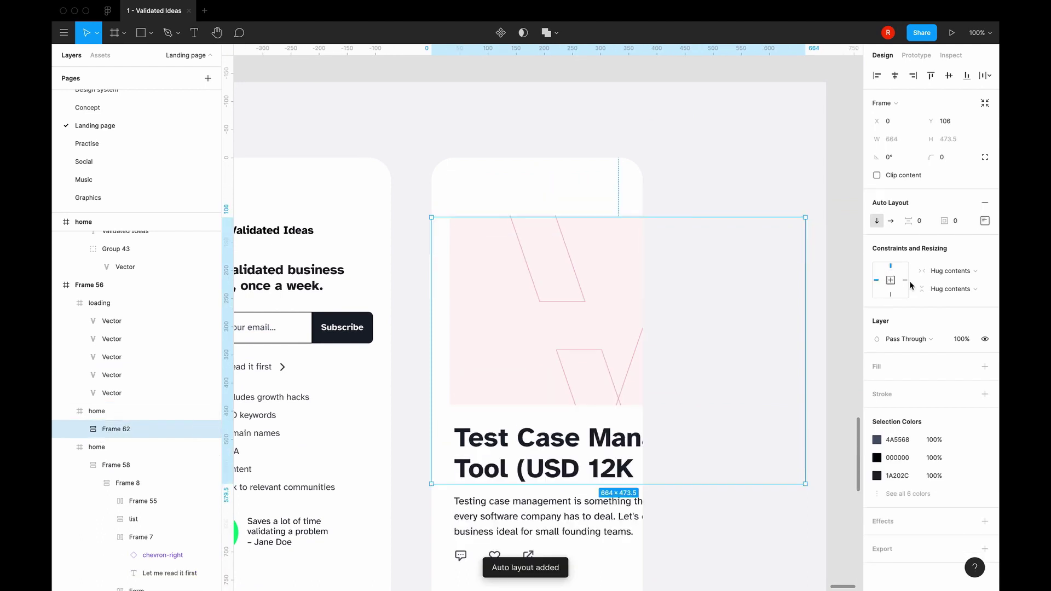
Place the header above the hero and set the 16:9 image container to 375 wide, ratio locked
click(79, 429)
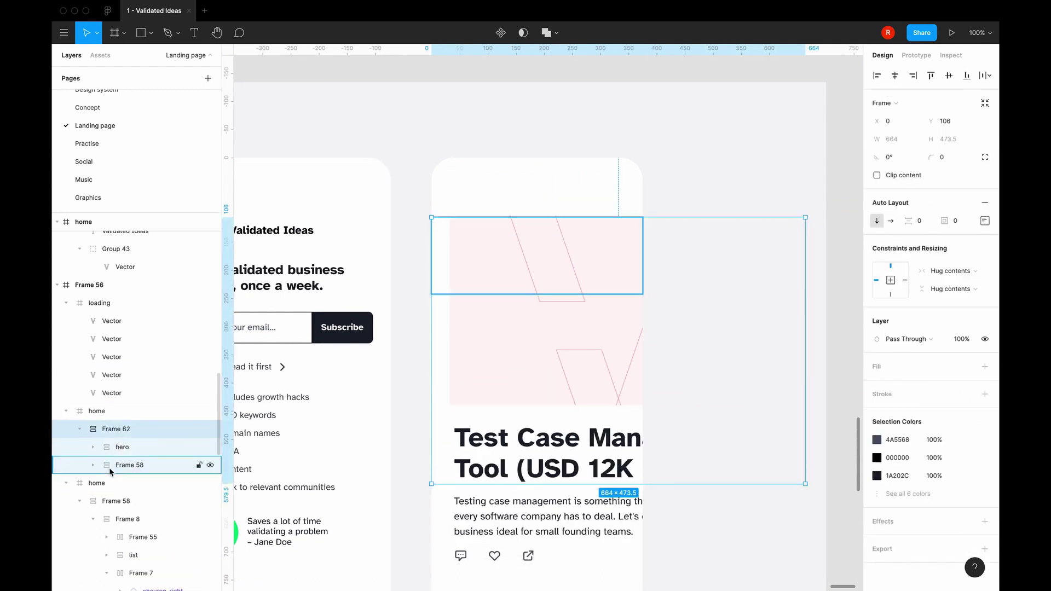
mouse_move(118, 447)
mouse_down()
mouse_move(117, 531)
mouse_move(117, 449)
mouse_up()
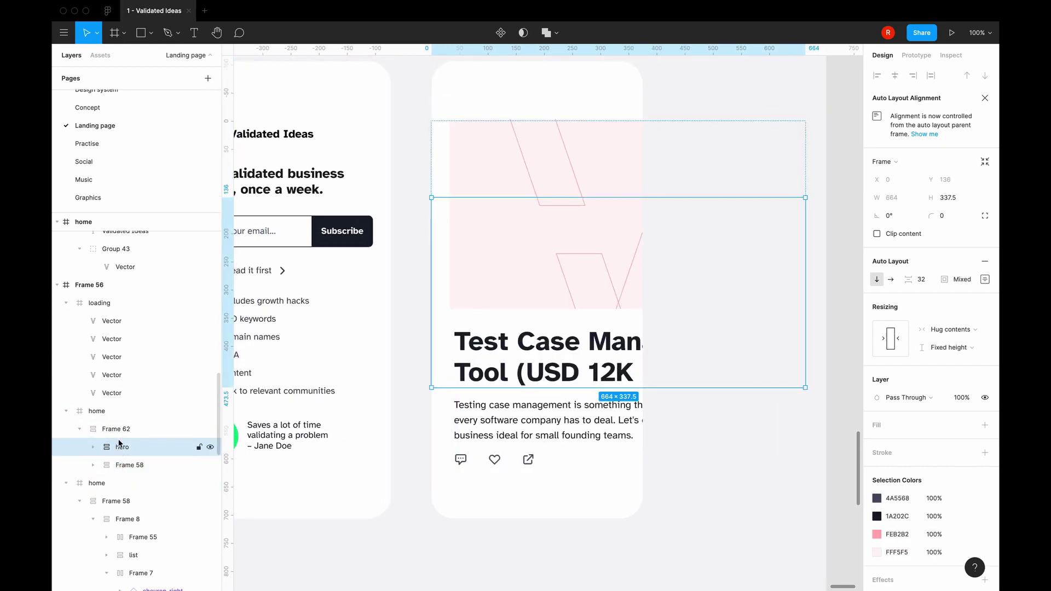
click(93, 447)
click(106, 465)
click(126, 537)
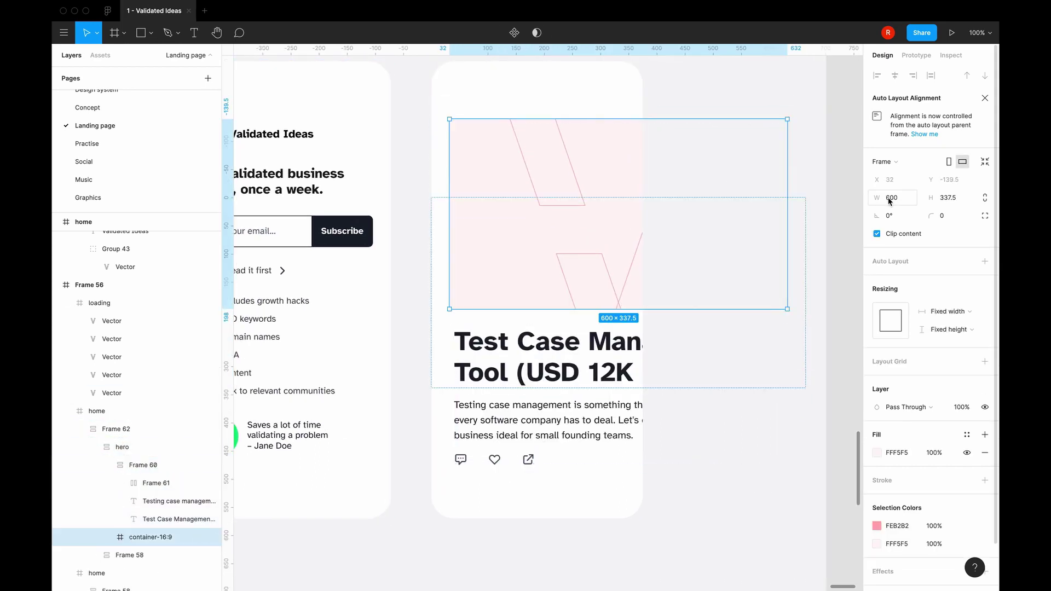
text(375)
key(Return)
click(985, 198)
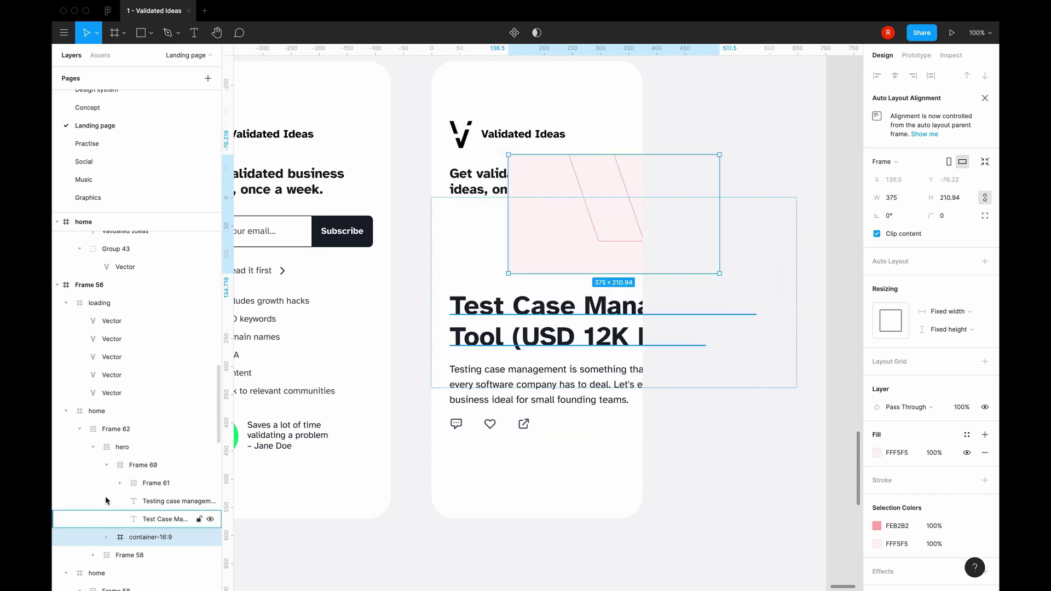
Left-align the hero's content and set its width to Fill container
click(122, 447)
click(984, 279)
click(936, 327)
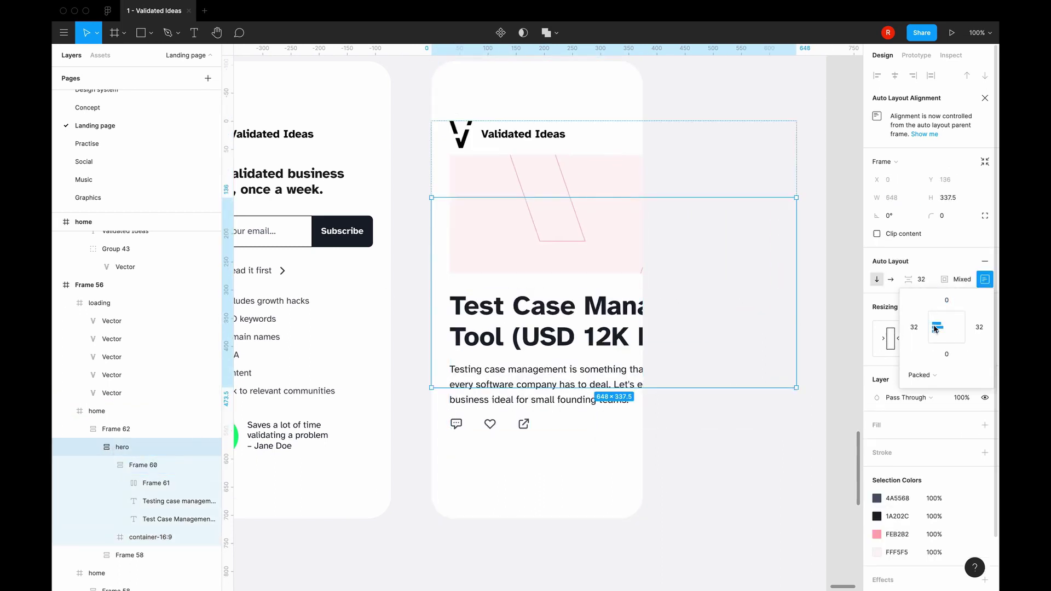
click(132, 463)
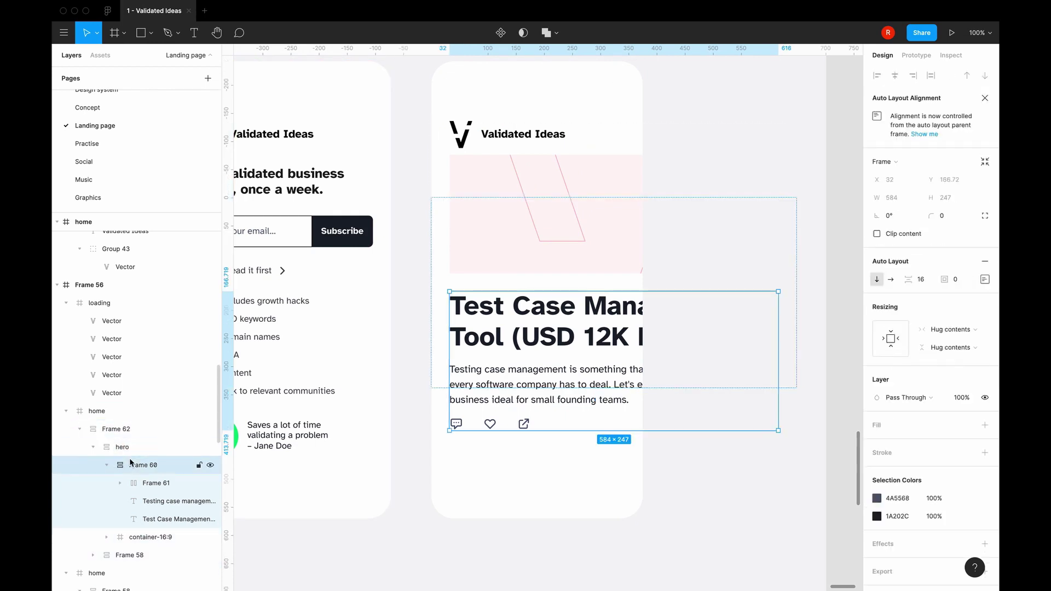
click(137, 448)
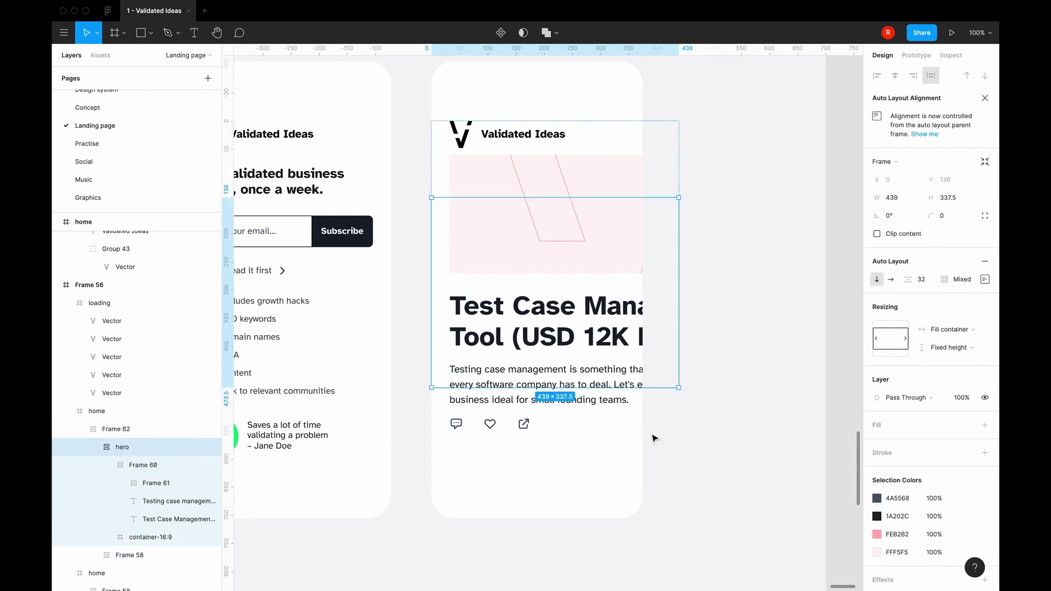
click(148, 537)
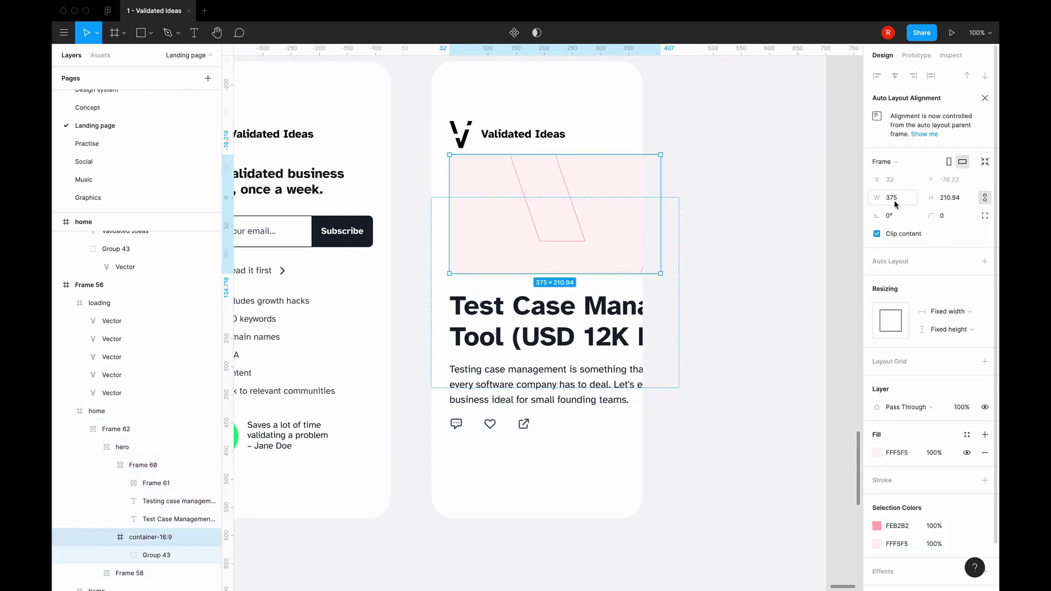
click(113, 430)
click(122, 446)
click(970, 329)
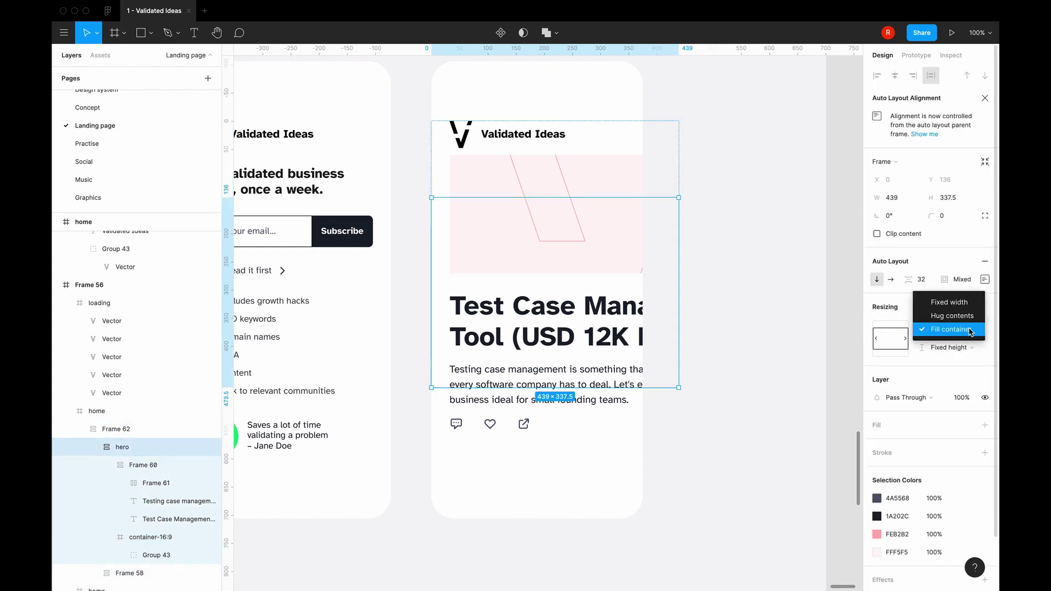
click(971, 329)
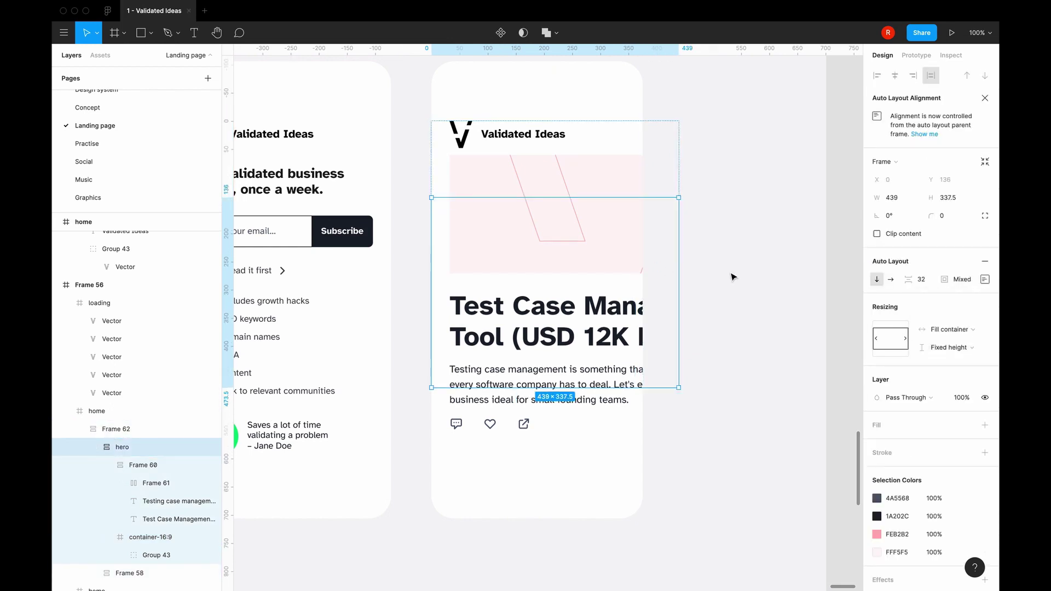
Narrow the 16:9 image to 311 px wide (375 minus 64)
click(646, 219)
key(Return)
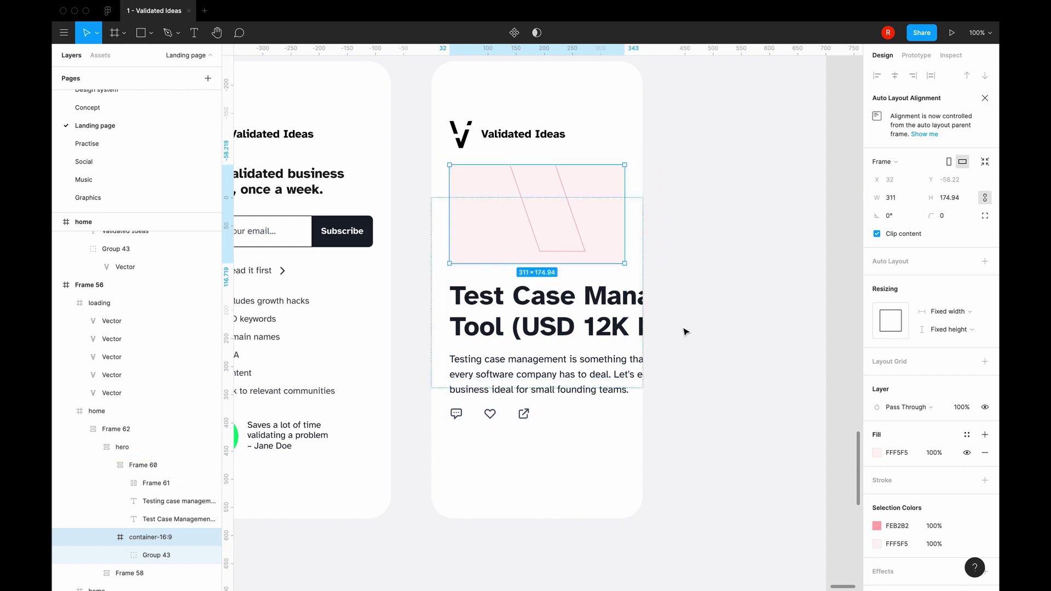
click(552, 407)
click(542, 317)
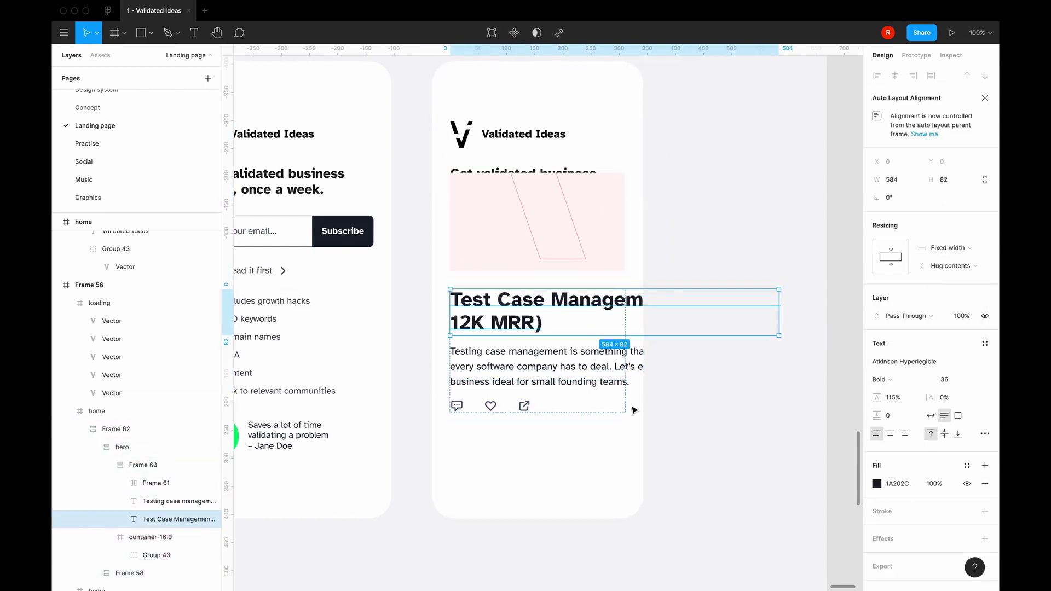
Copy the other card's heading style onto the Test Case Management headline
scroll(657, 383, left, 4)
click(372, 178)
key(ctrl+alt+c)
click(602, 309)
key(ctrl+alt+v)
scroll(736, 472, right, 4)
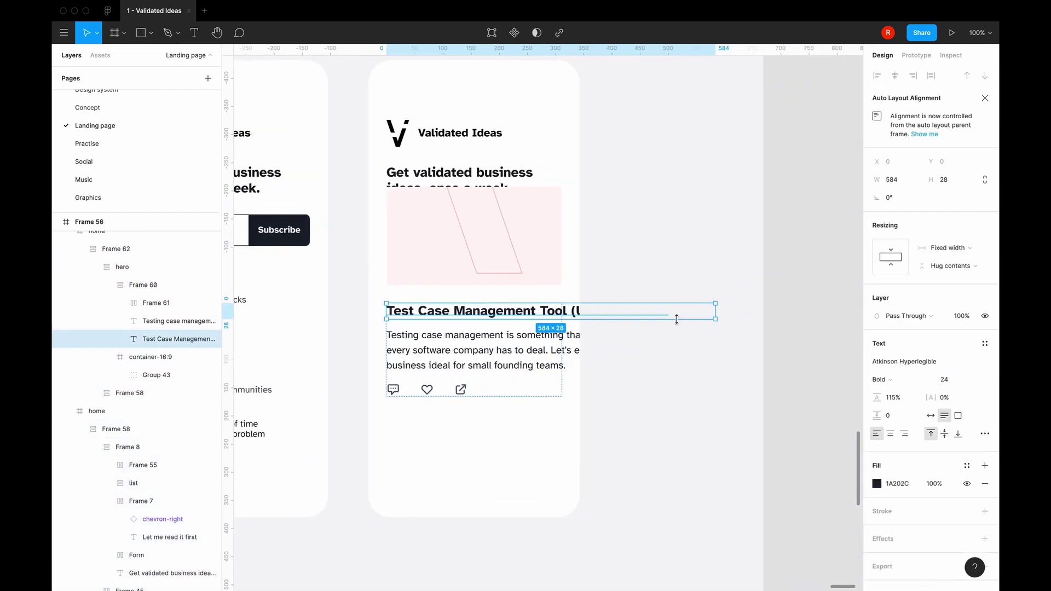
Wrap the post description and the post title each in its own auto-layout frame
click(156, 303)
click(144, 285)
click(954, 331)
click(954, 331)
click(186, 321)
key(shift+a)
click(180, 339)
key(shift+a)
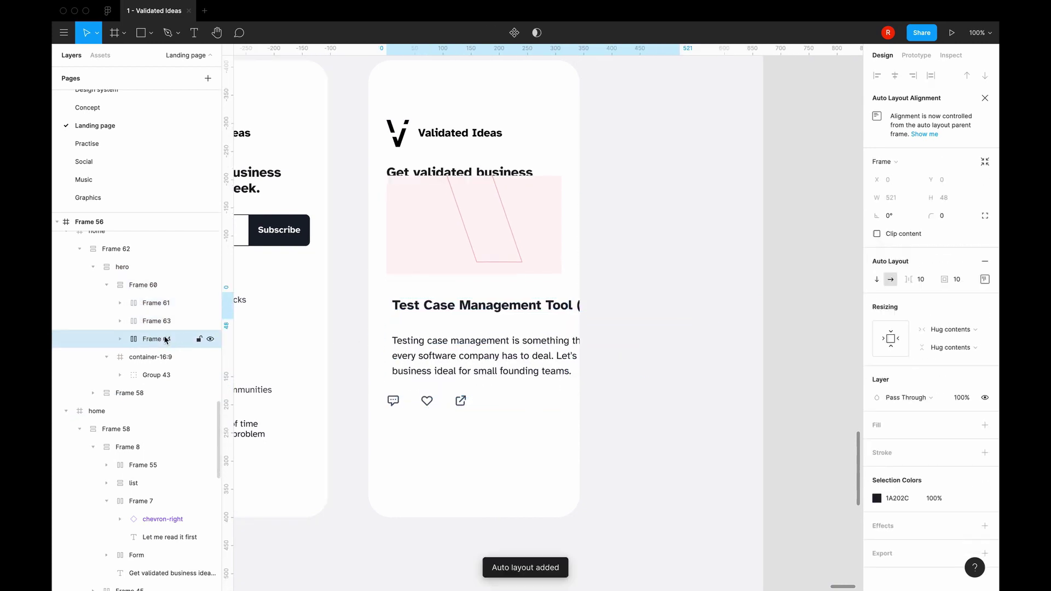
Set the padding of both the description and title frames to 0
click(142, 321)
text(0)
key(Return)
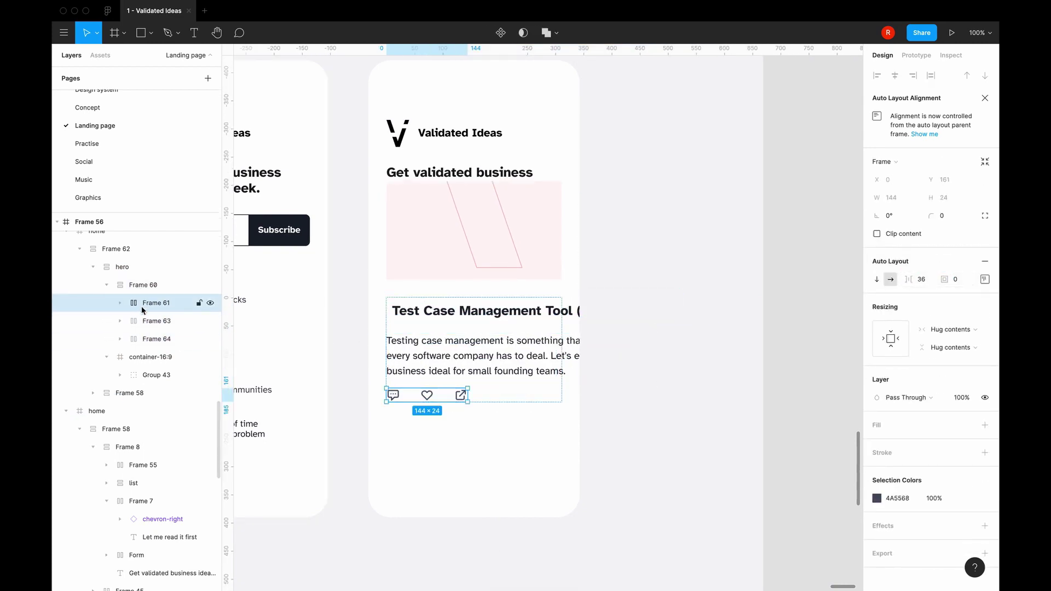
click(158, 339)
click(955, 280)
text(0)
key(Return)
Reflow the hero block so the full heading shows, then select its parent frame
click(138, 304)
key(Tab)
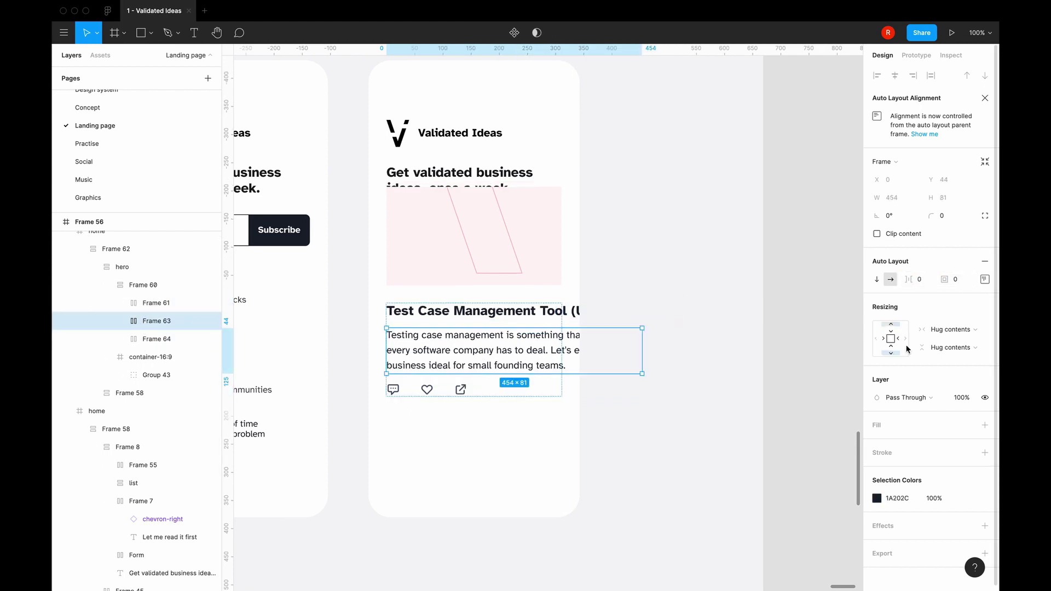
key(Tab)
shift+click(149, 301)
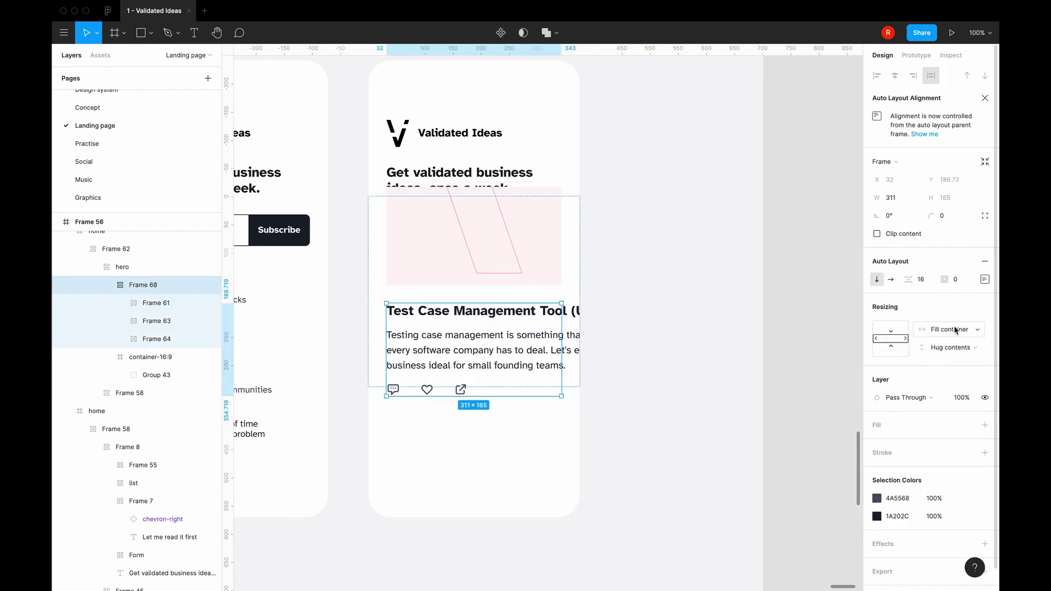
click(155, 303)
key(shift+Return)
key(shift+Return)
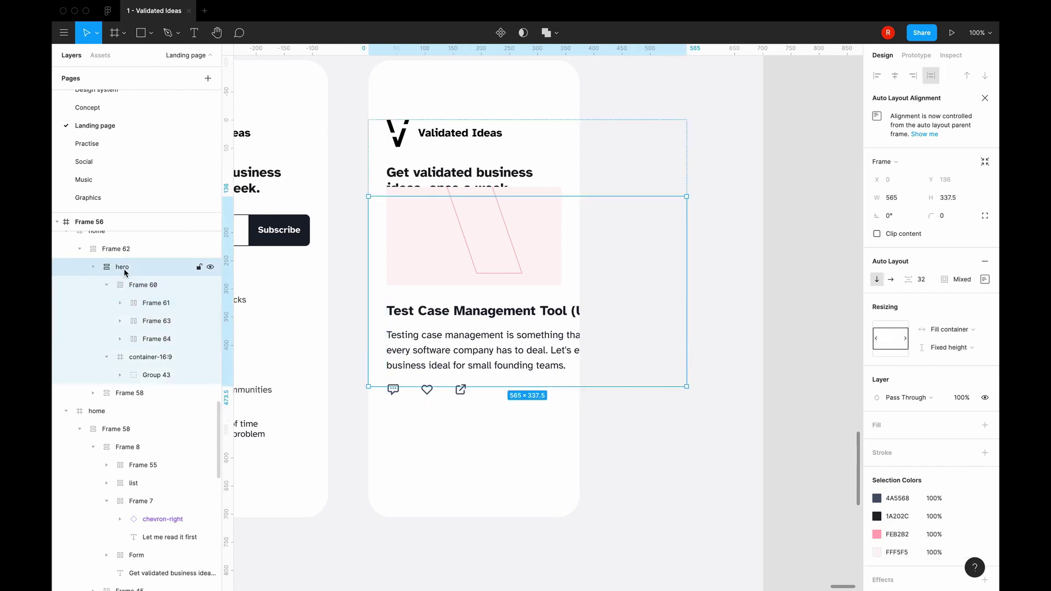
click(137, 285)
click(119, 267)
click(984, 161)
key(shift+Return)
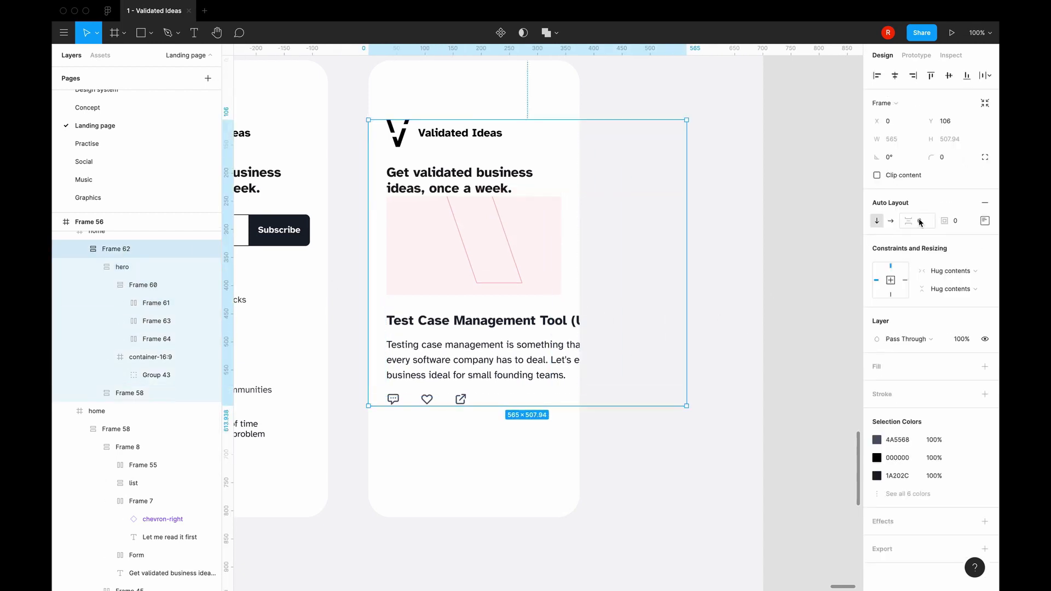
Delete the signup heading and make the post content frame fill the card width
click(460, 181)
key(Delete)
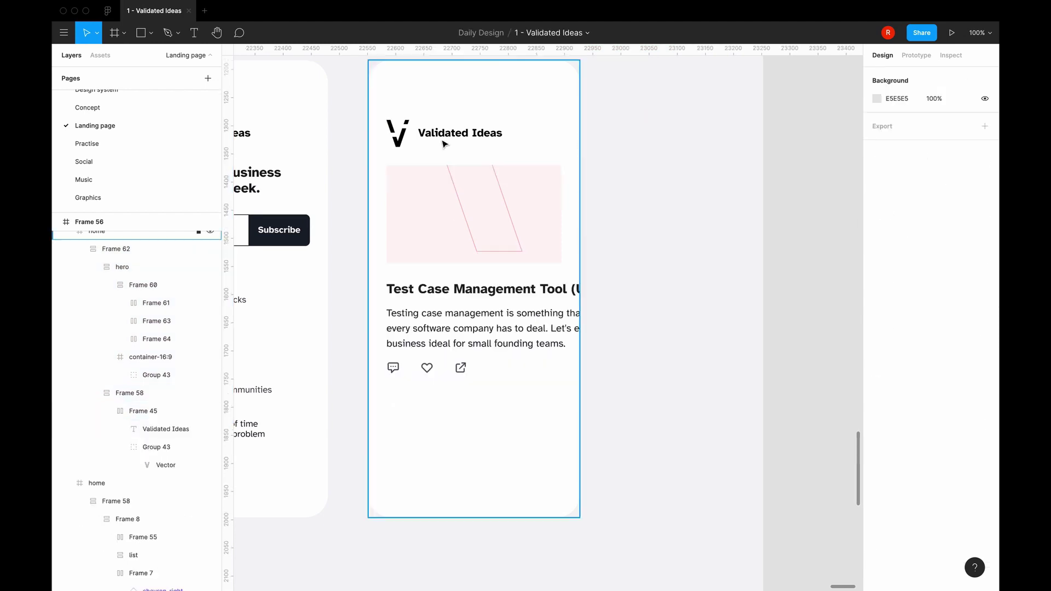
click(533, 312)
click(536, 312)
click(946, 329)
click(950, 345)
drag(569, 323, 543, 329)
Make the description text fill the width of its frame
click(931, 327)
click(908, 302)
double_click(559, 337)
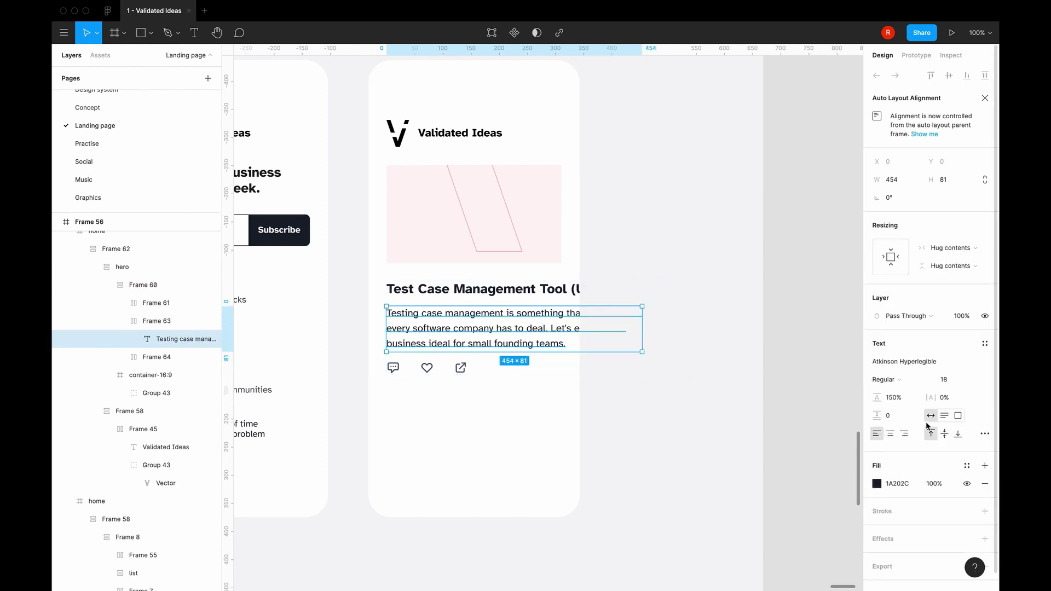
click(951, 248)
click(950, 267)
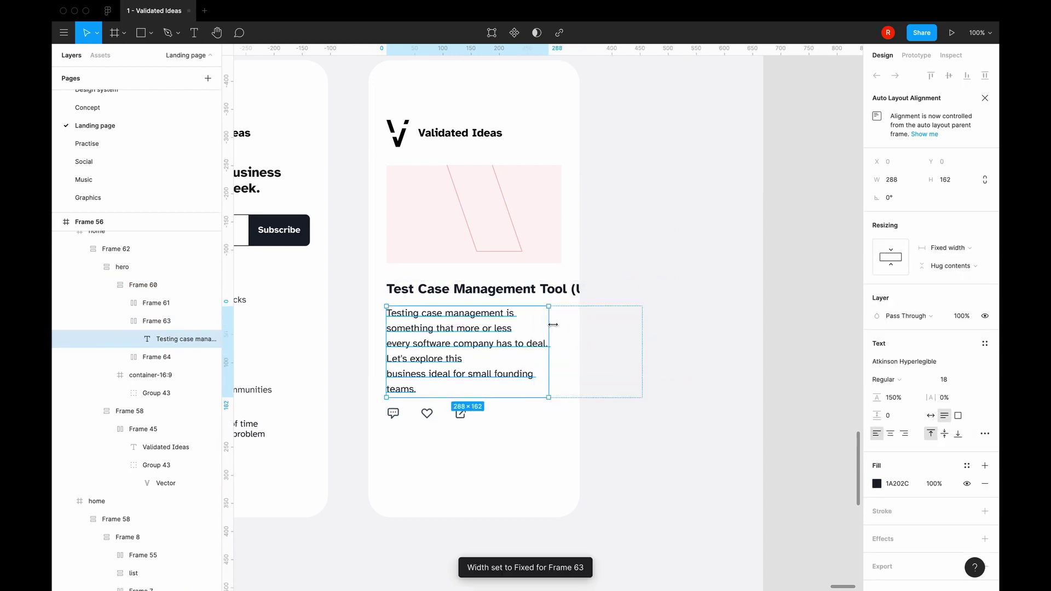
Narrow the post title so it wraps onto two lines
click(602, 289)
drag(669, 289, 564, 290)
double_click(564, 290)
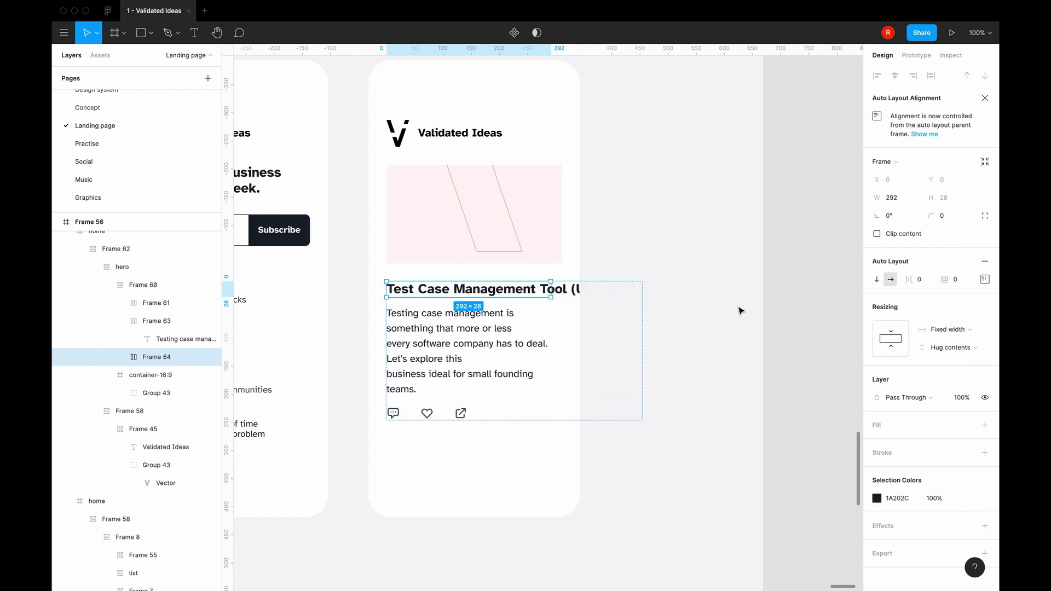
double_click(646, 289)
drag(668, 289, 564, 298)
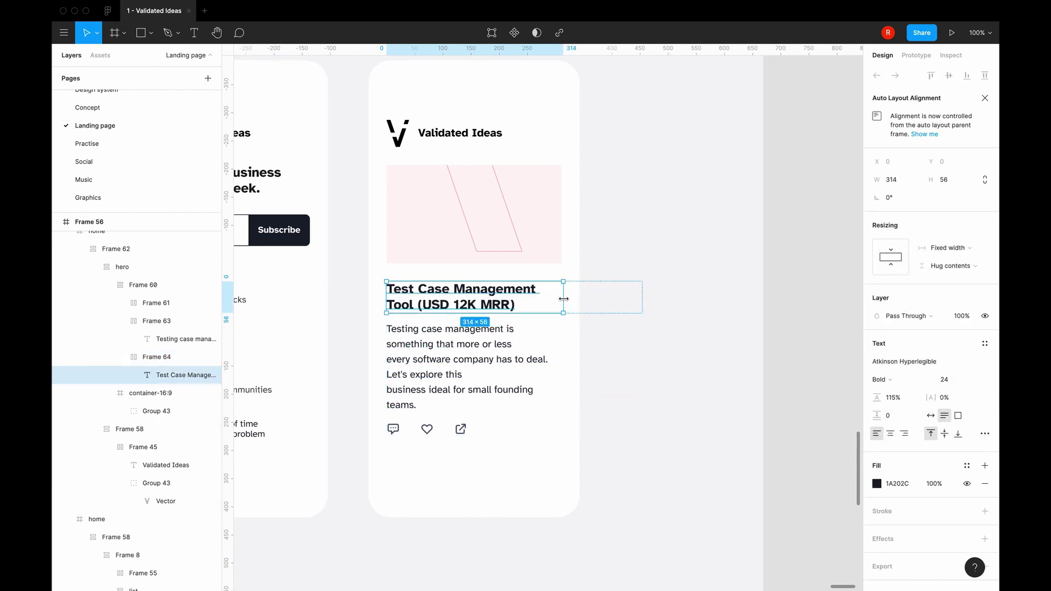
Set both the description frame and its text to Fill container across the card
click(594, 374)
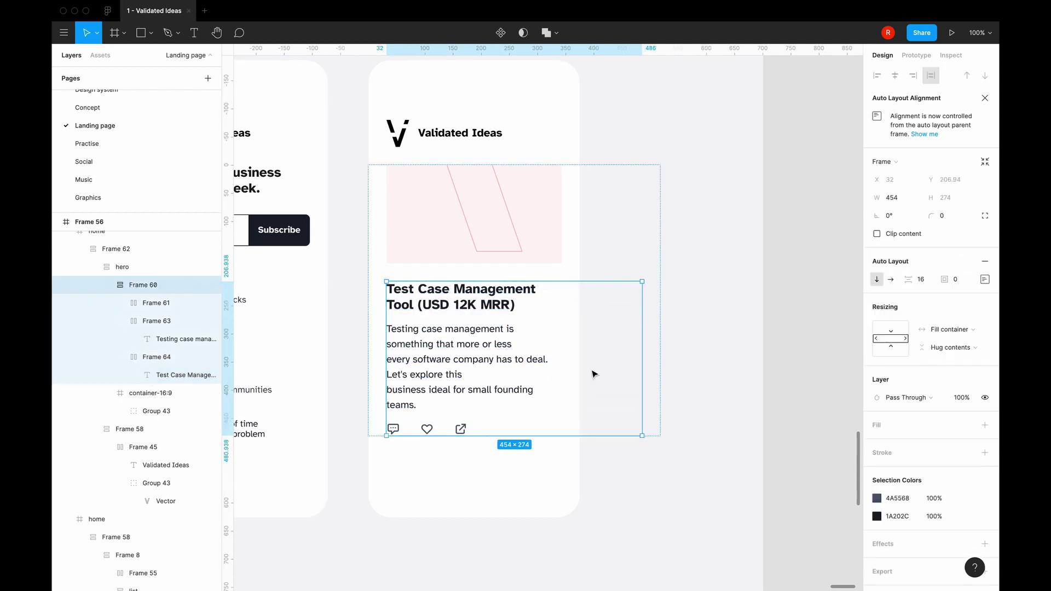
click(650, 352)
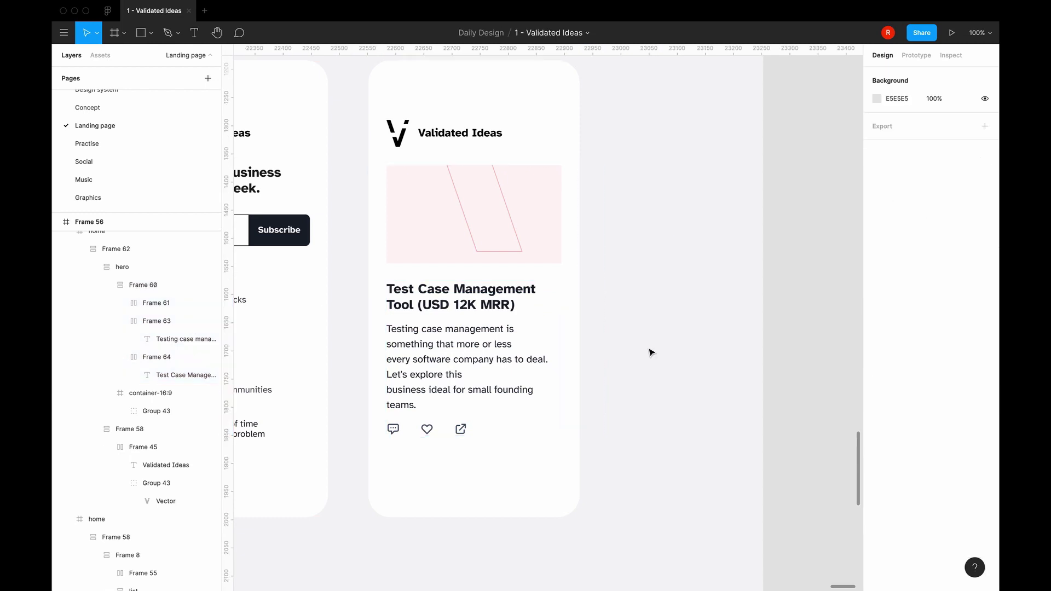
click(476, 351)
click(949, 329)
click(952, 355)
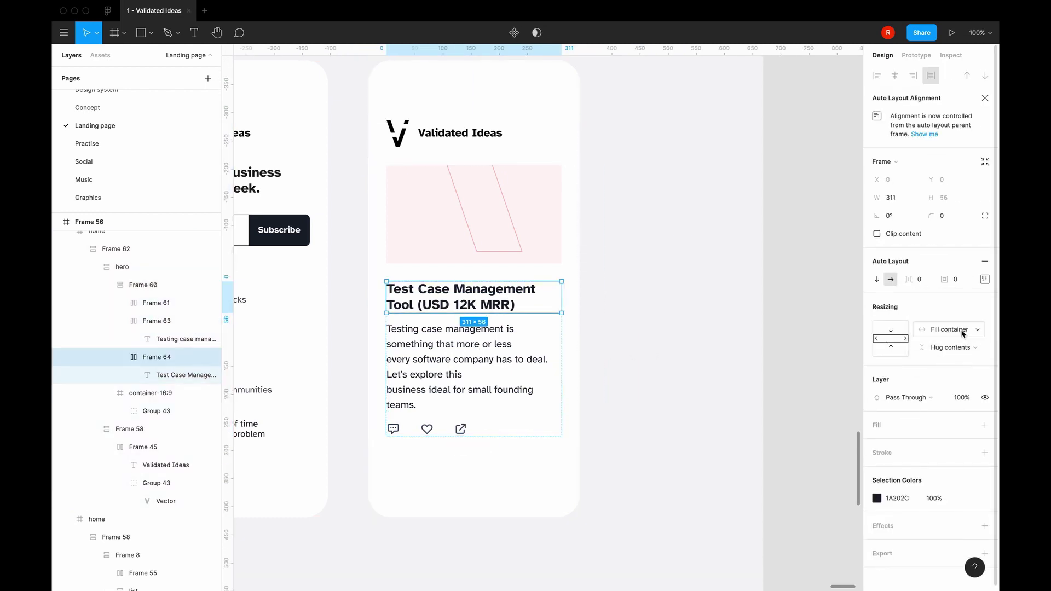
key(Return)
click(949, 249)
click(950, 273)
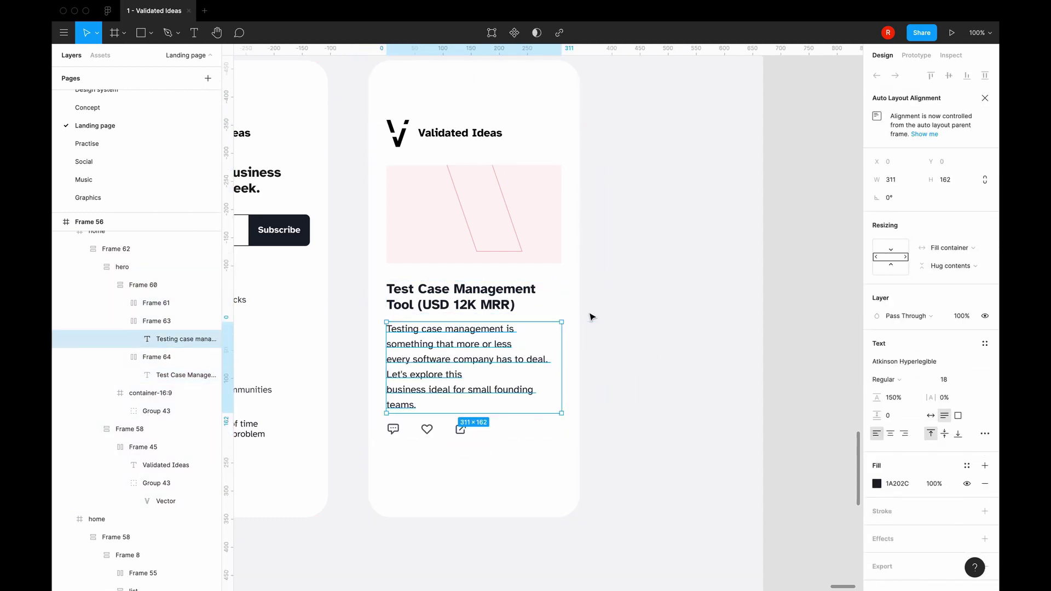
Set the description font size to 16 and its text width back to 311
click(971, 379)
click(949, 380)
key(shift+Return)
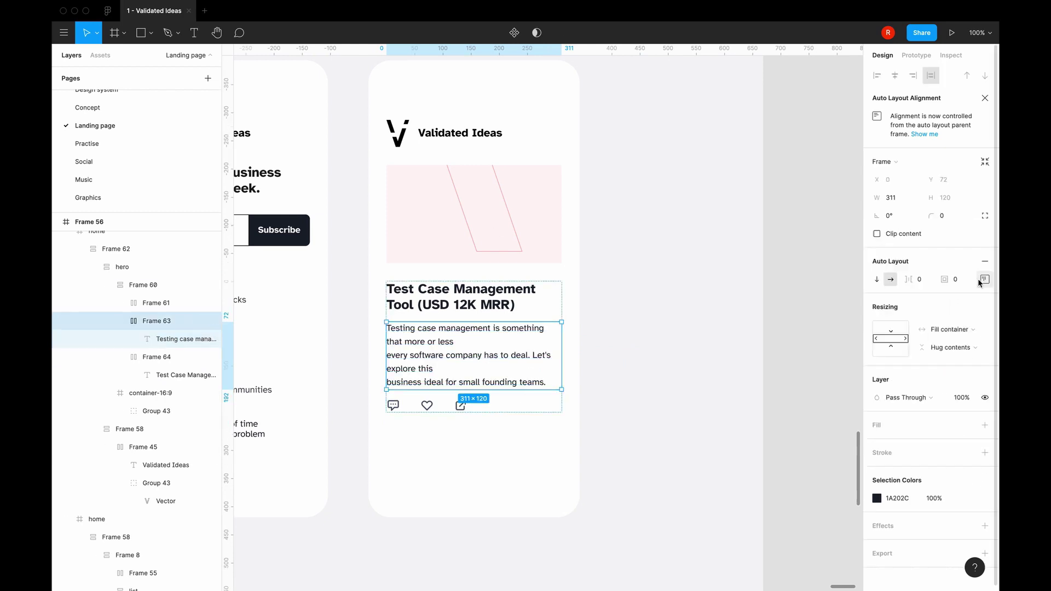
click(950, 329)
key(Escape)
click(529, 325)
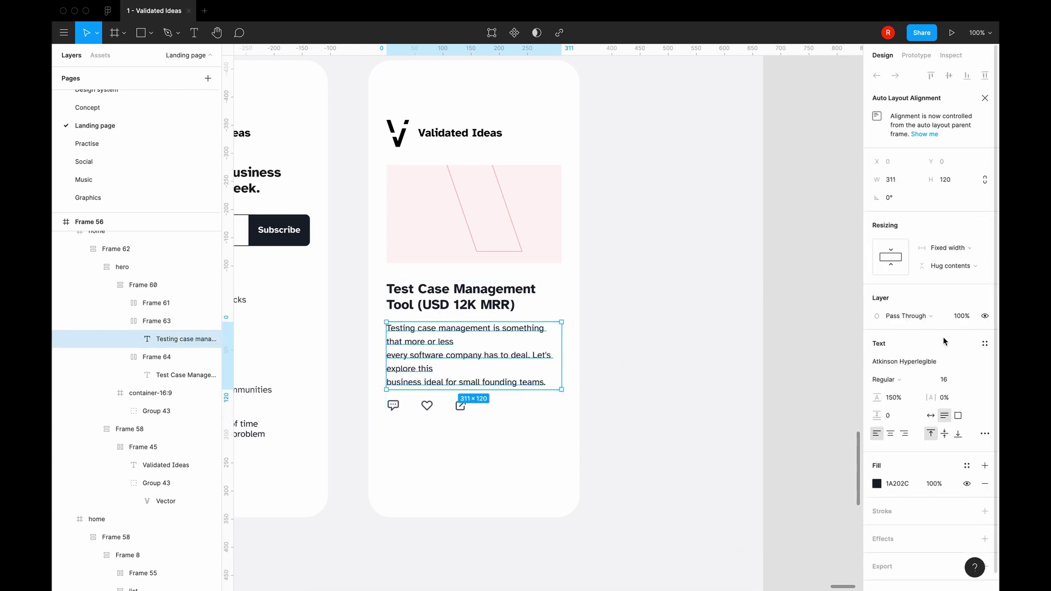
click(951, 247)
click(950, 263)
drag(617, 347, 563, 347)
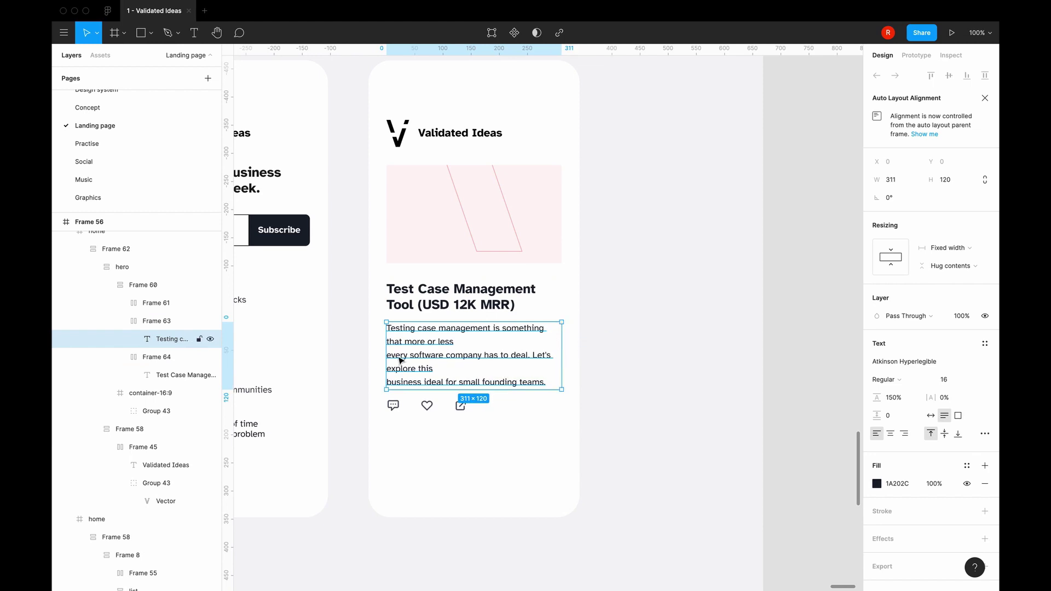
Remove the line break after 'less' in the description text
double_click(454, 342)
key(Delete)
click(662, 480)
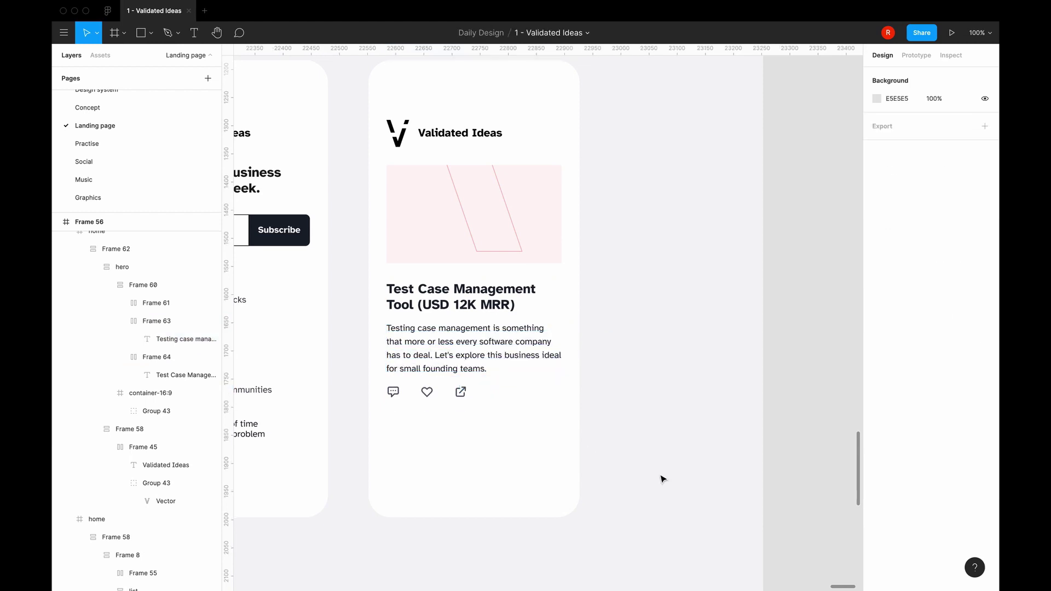
Set the card header's V logo height to 24
scroll(453, 336, left, 5)
click(594, 142)
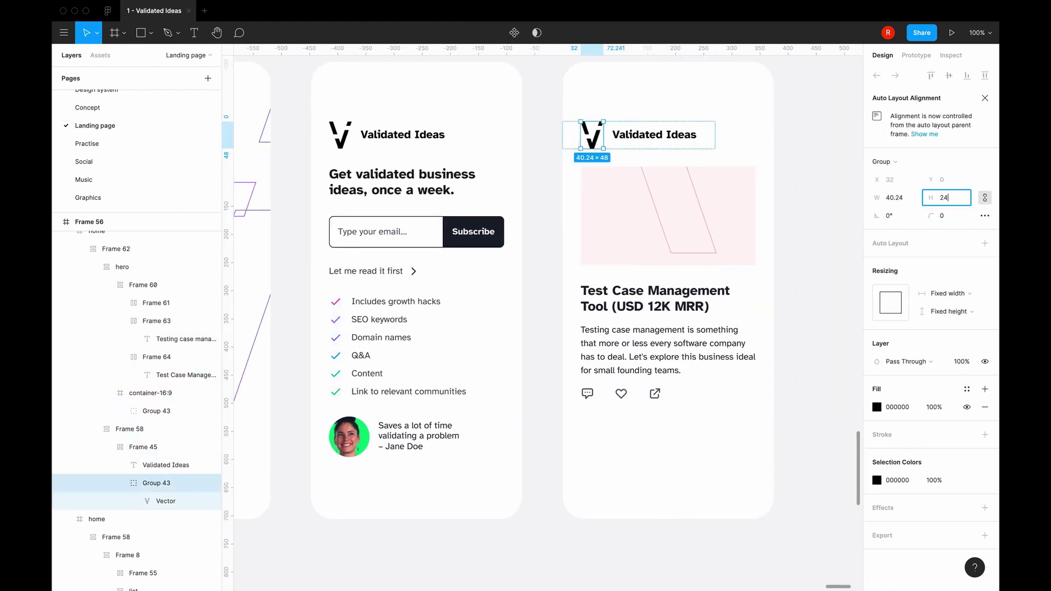
click(944, 197)
text(24)
key(Return)
Set the Validated Ideas wordmark font size to 18
click(639, 127)
click(942, 383)
text(18)
key(Return)
click(725, 551)
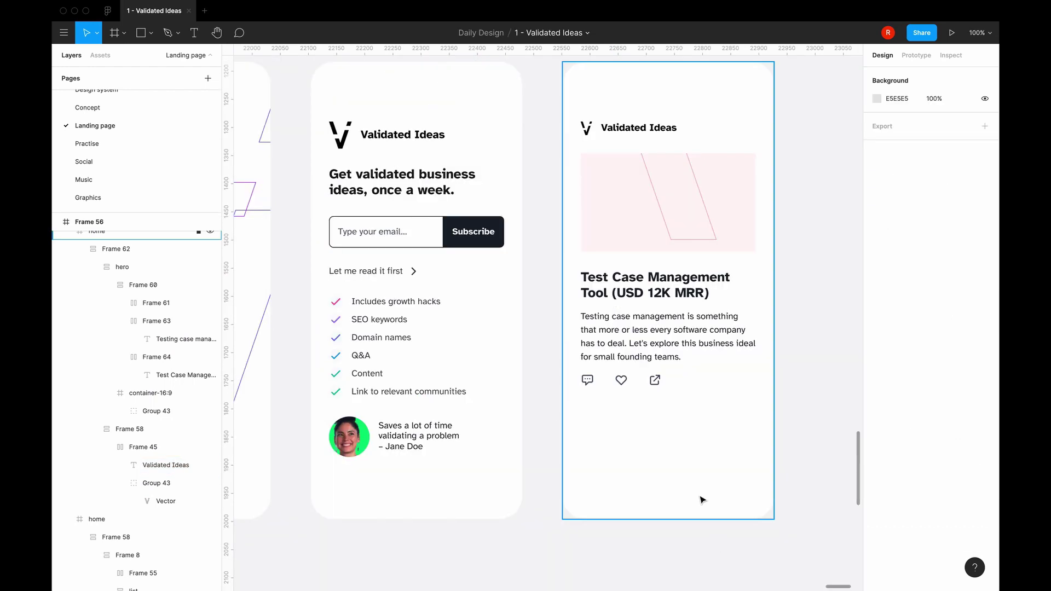
Enlarge the V outline inside the pink hero image container
scroll(699, 497, right, 3)
click(598, 364)
click(578, 230)
double_click(579, 230)
drag(746, 375, 695, 229)
click(156, 483)
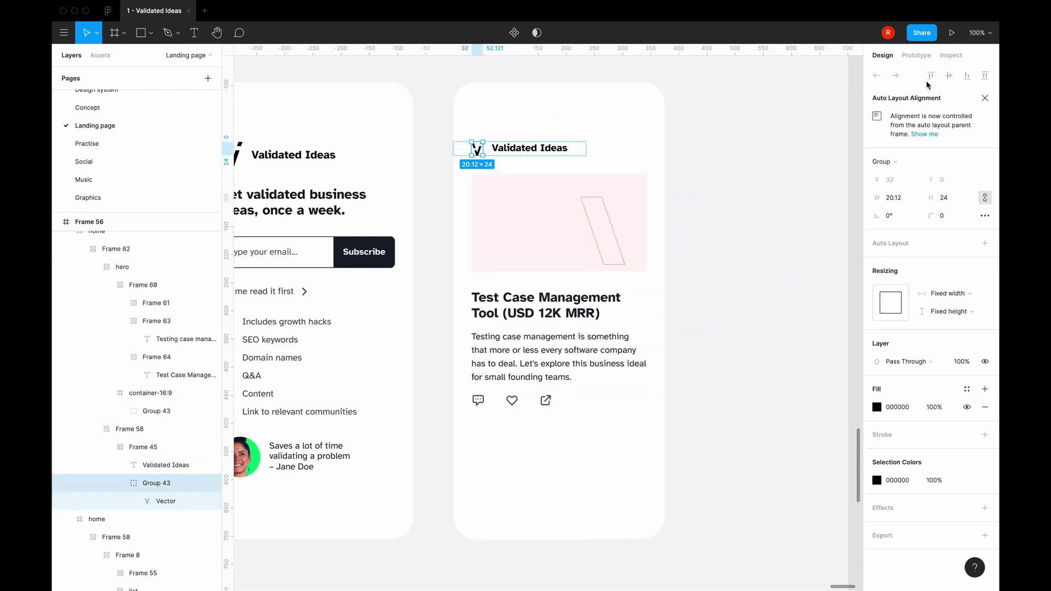
key(ctrl+z)
key(ctrl+z)
key(ctrl+z)
click(740, 409)
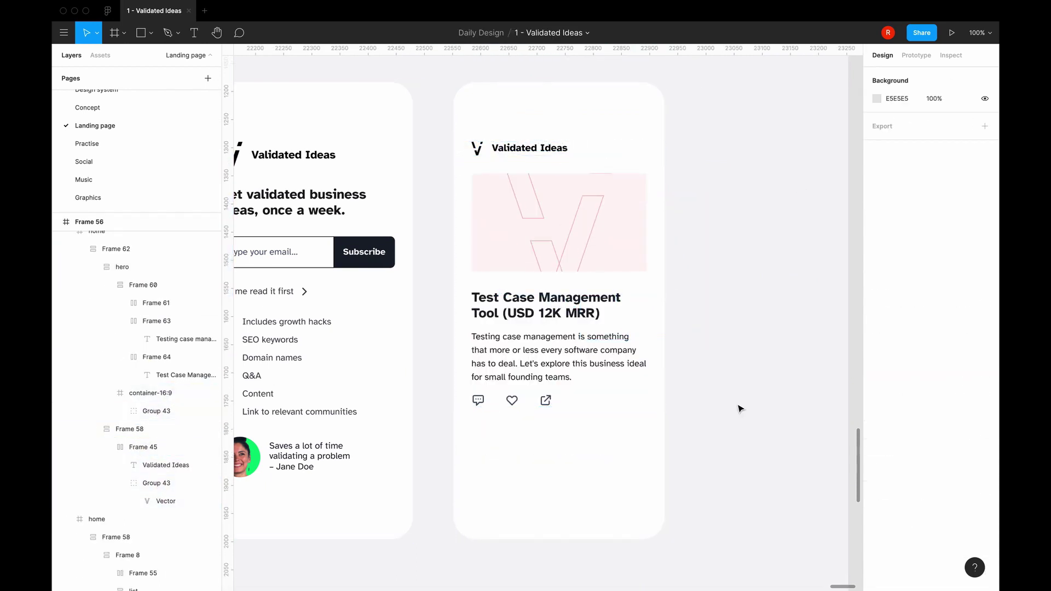
scroll(740, 409, down, 2)
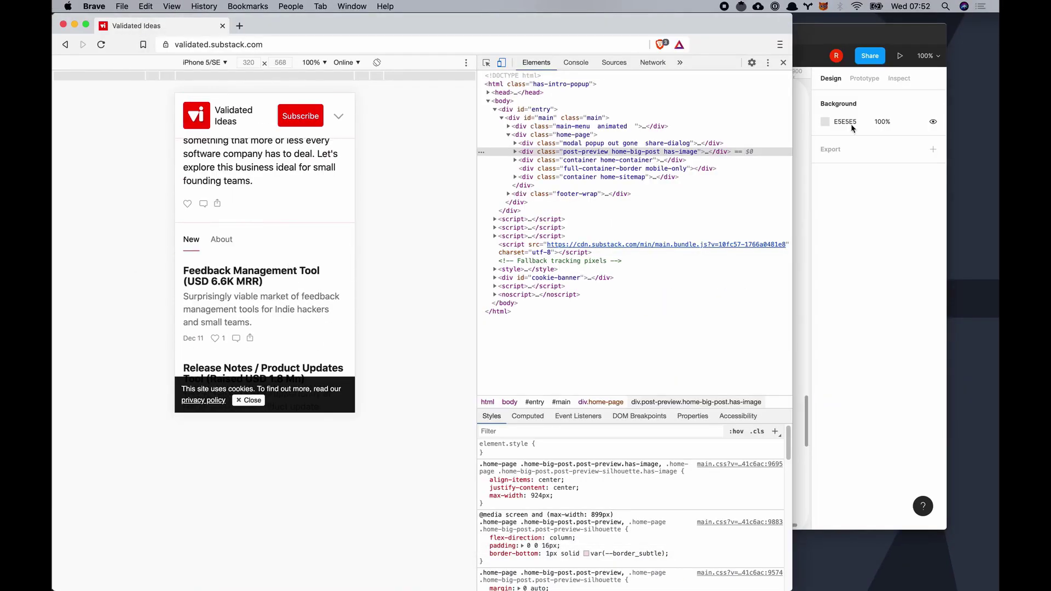
Zoom out over all phone frames, compare with the live site in Brave, then return to Figma
click(852, 128)
key(minus)
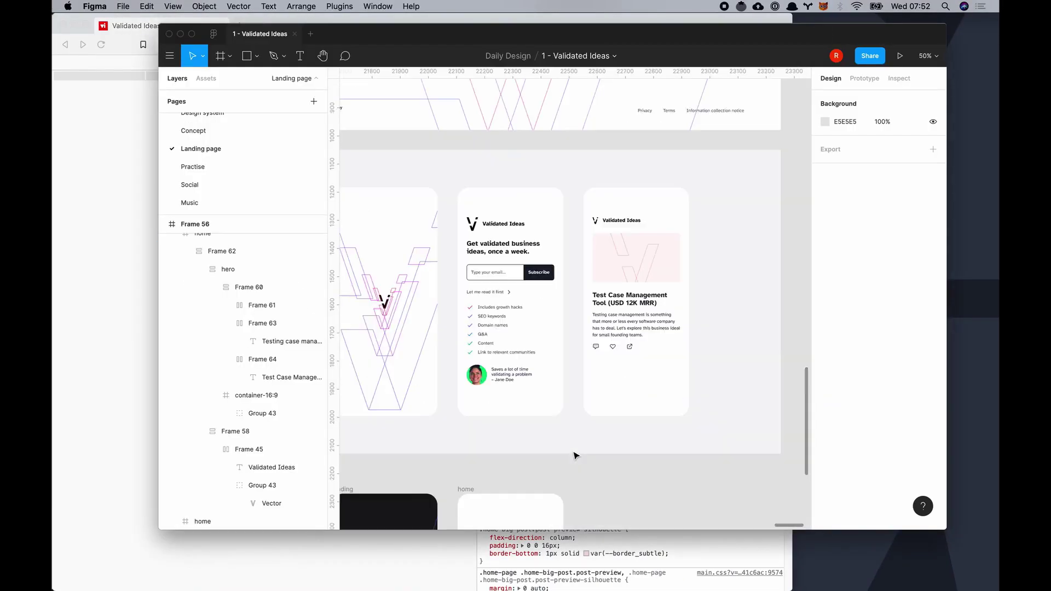
click(115, 195)
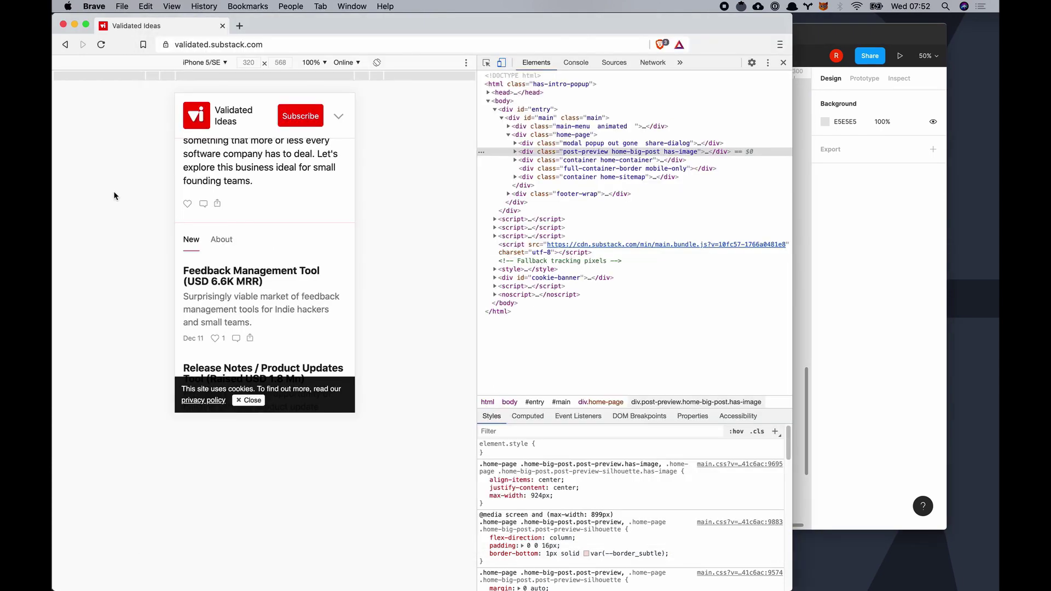
click(834, 41)
click(221, 272)
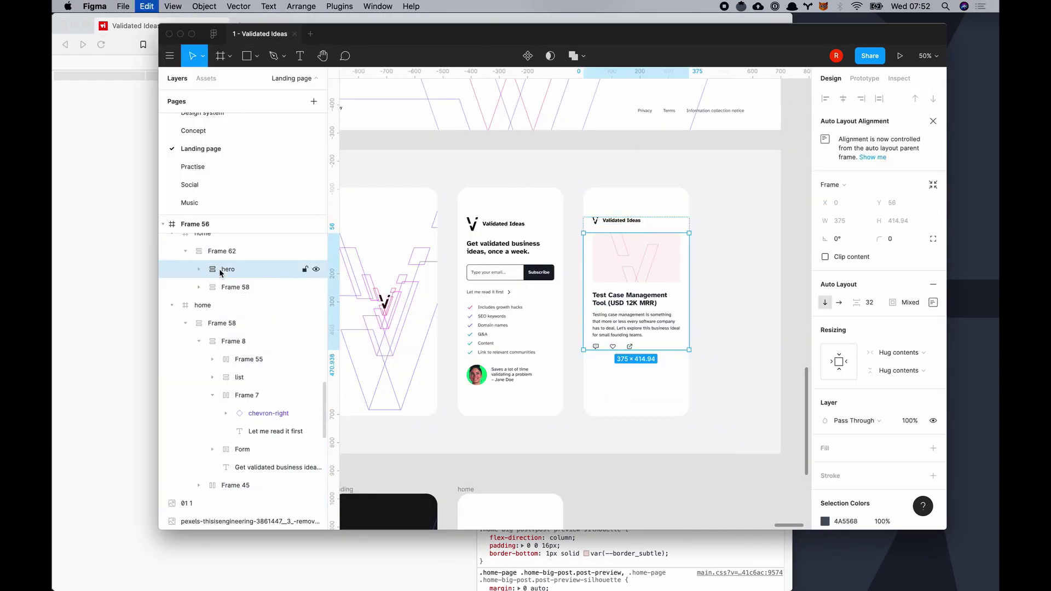
Paste a duplicate post title and description block into the hero
key(super+v)
key(Escape)
click(244, 359)
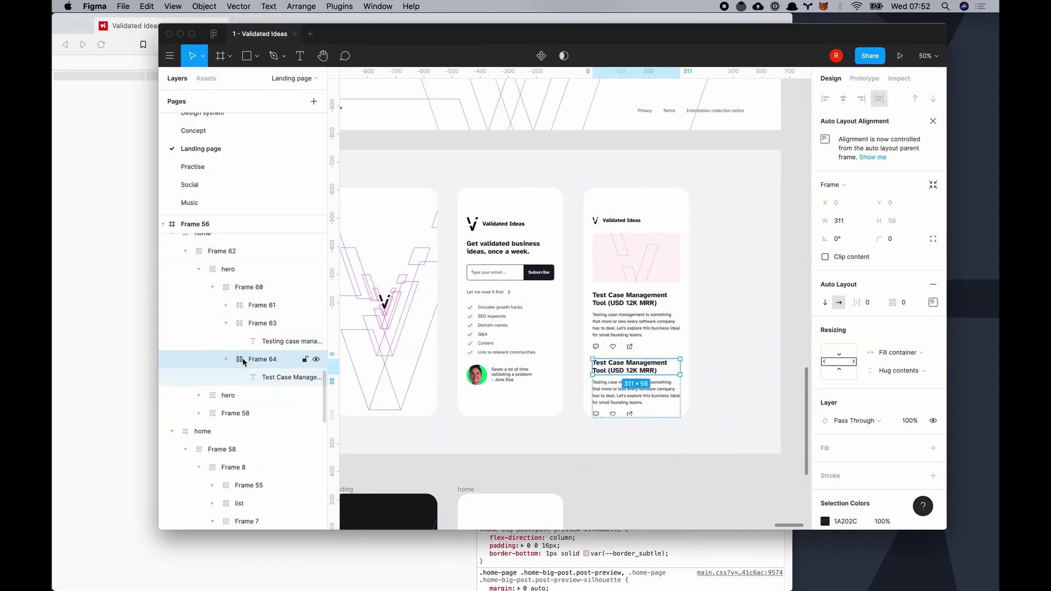
click(699, 478)
scroll(699, 478, up, 5)
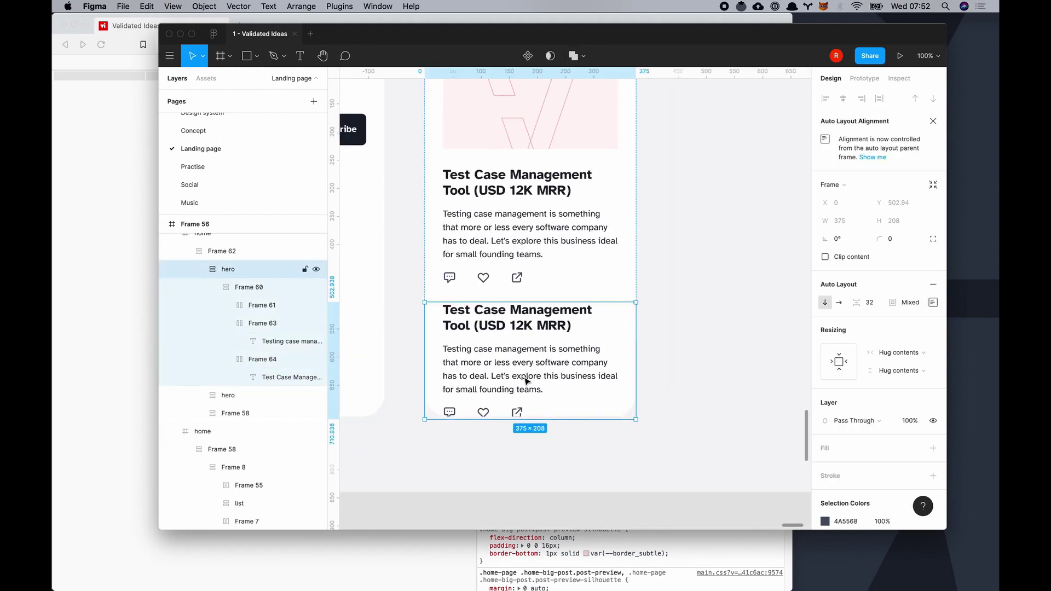
double_click(497, 376)
Copy the tabs group from the Practise page into Frame 62, between the two posts
click(626, 476)
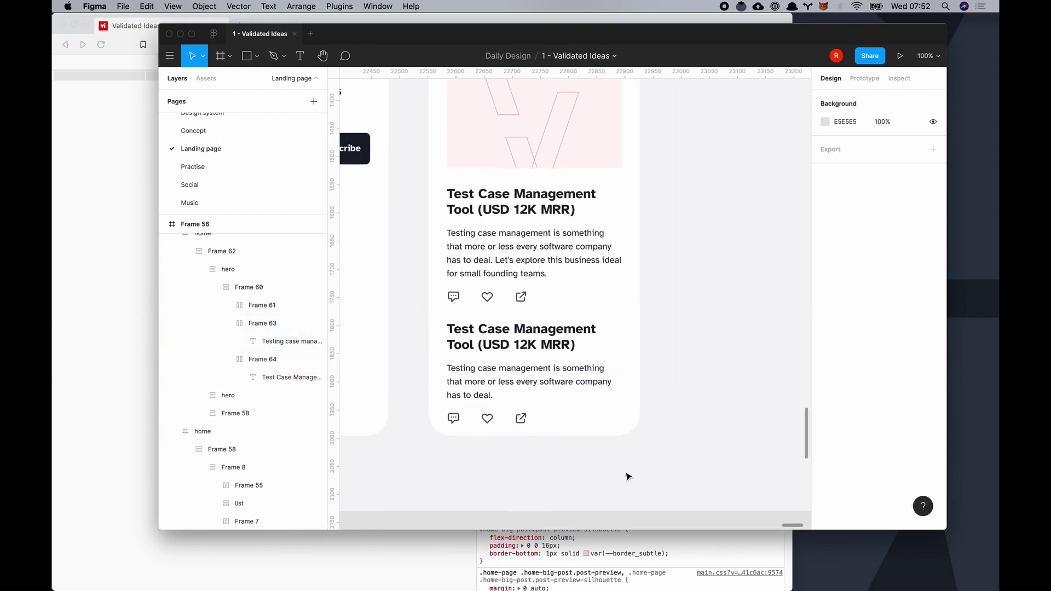
click(244, 166)
click(539, 386)
click(272, 149)
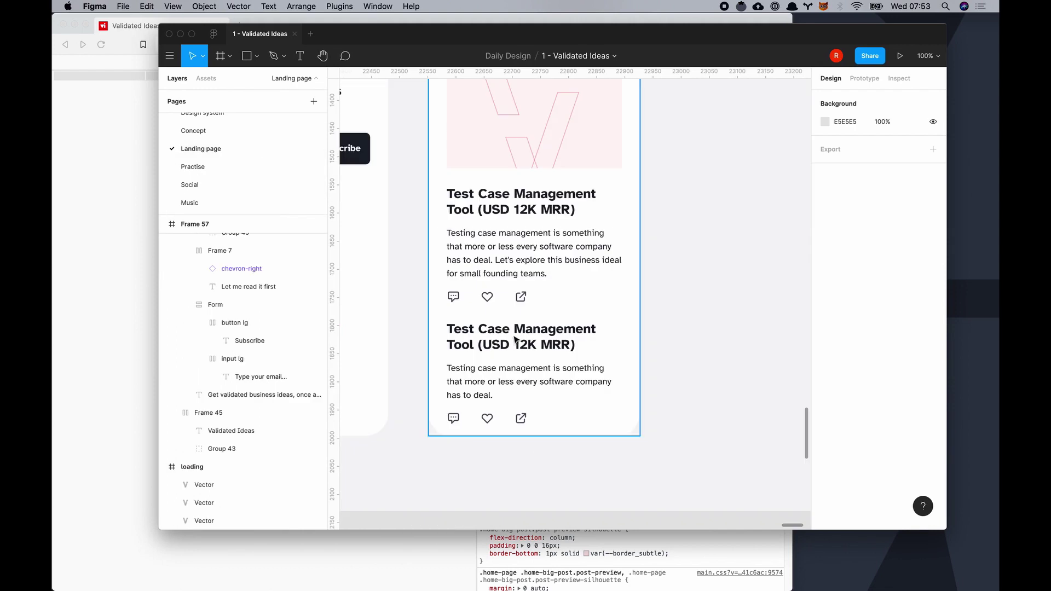
key(ctrl+v)
click(202, 385)
key(ctrl+v)
key(Up)
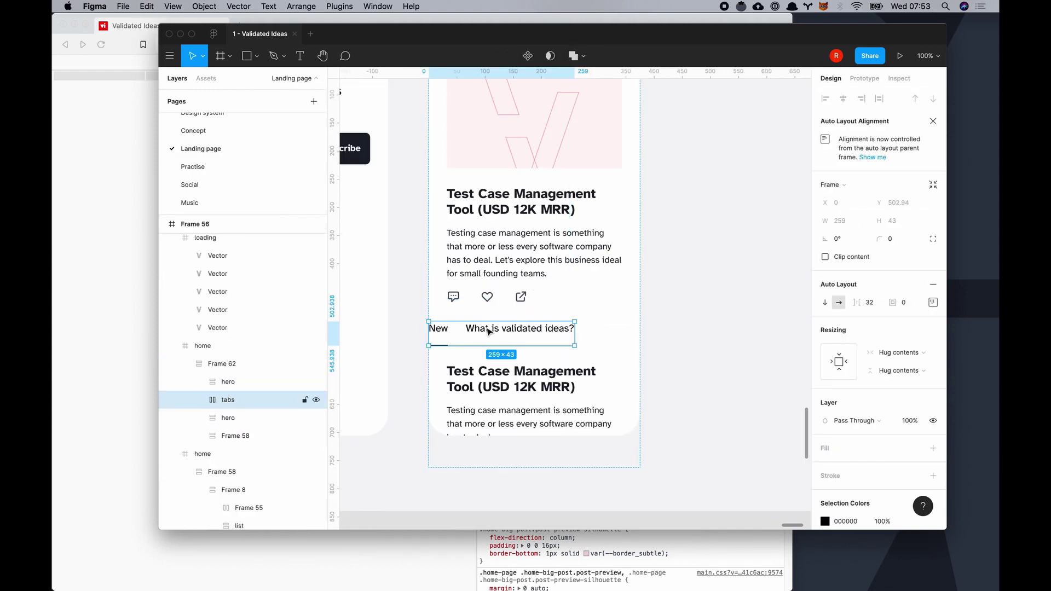
Rename the second tab label from 'What is validated ideas?' to 'About'
super+click(491, 331)
click(218, 472)
click(255, 507)
click(257, 489)
click(845, 207)
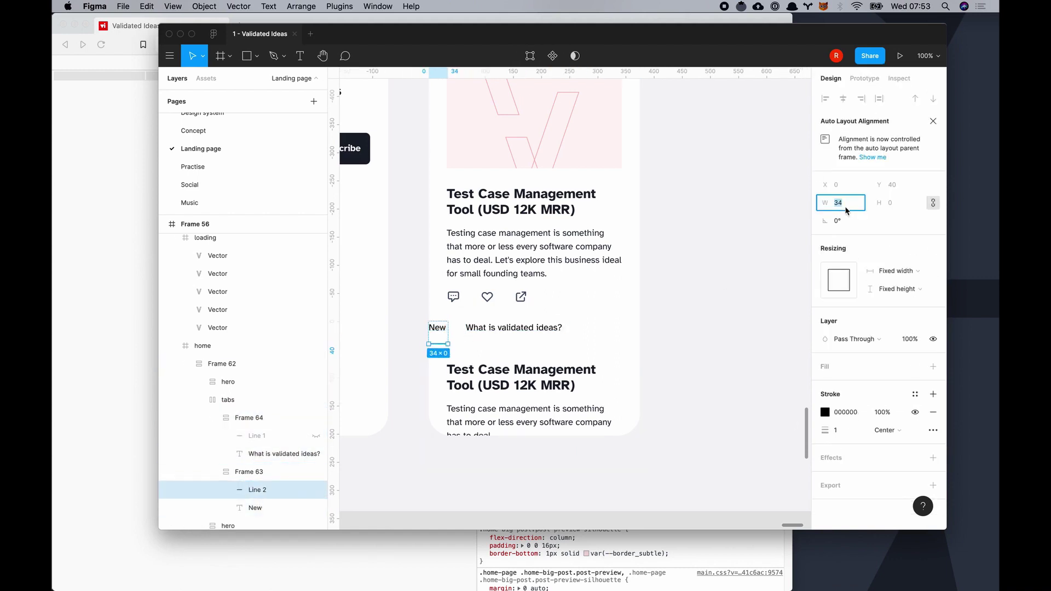
click(472, 331)
double_click(472, 331)
text(About)
key(Escape)
Check the About label's fill colour and the colours used in the tabs group
scroll(827, 475, down, 1)
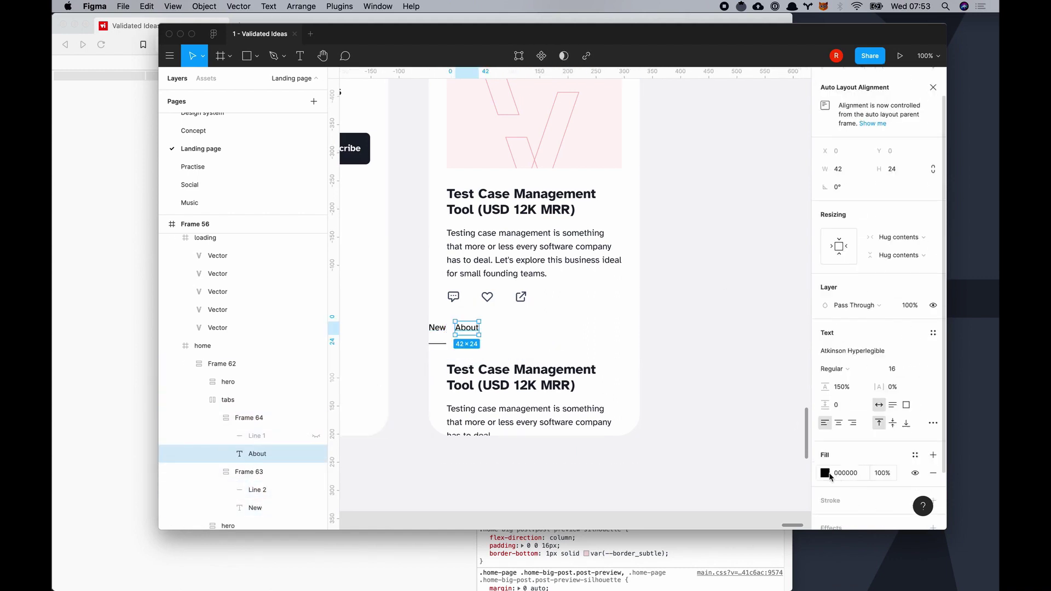
click(824, 473)
key(Escape)
key(Escape)
click(824, 487)
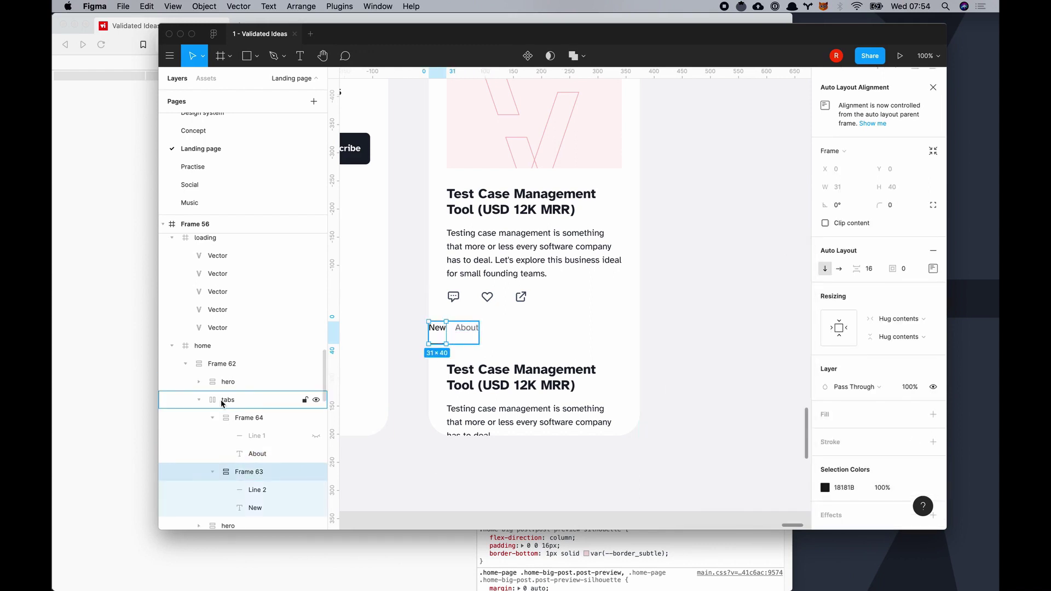
click(224, 400)
click(716, 387)
scroll(716, 390, up, 2)
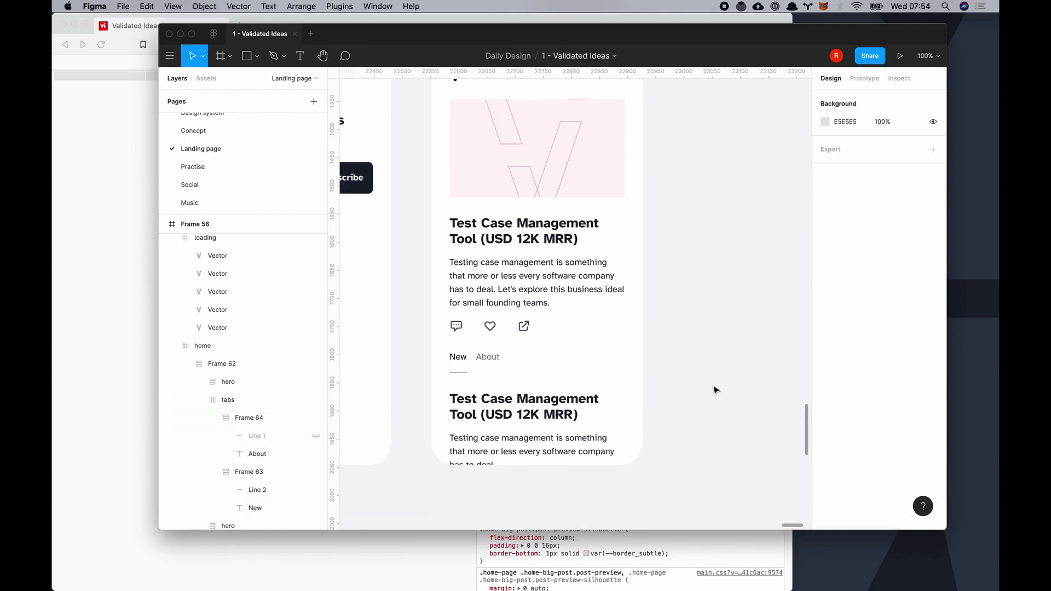
Copy the 'Feedback Management Tool' post title from the live blog in the browser
key(super+Tab)
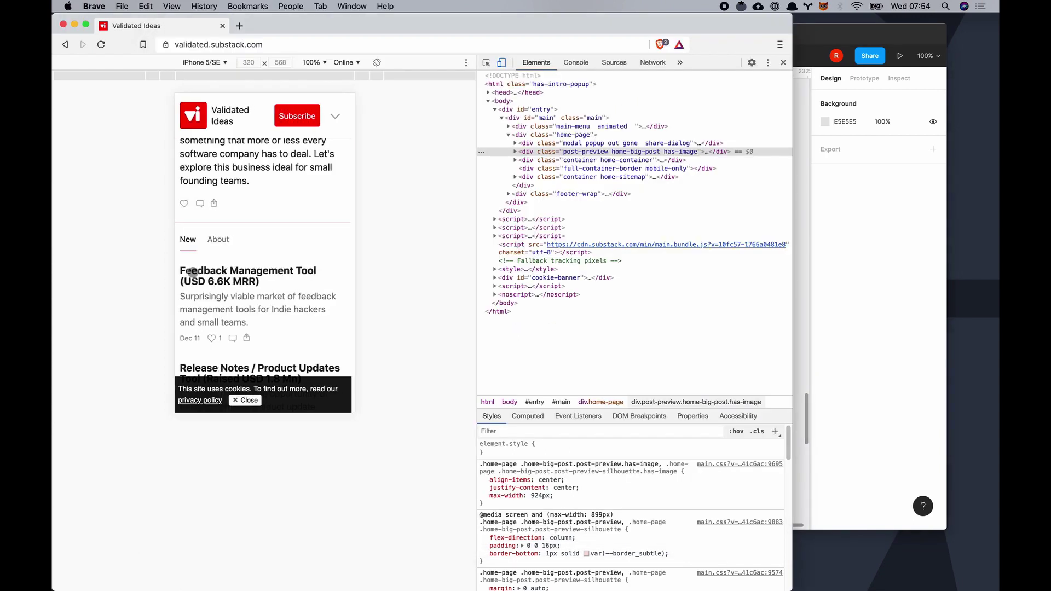
key(super+alt+i)
click(324, 204)
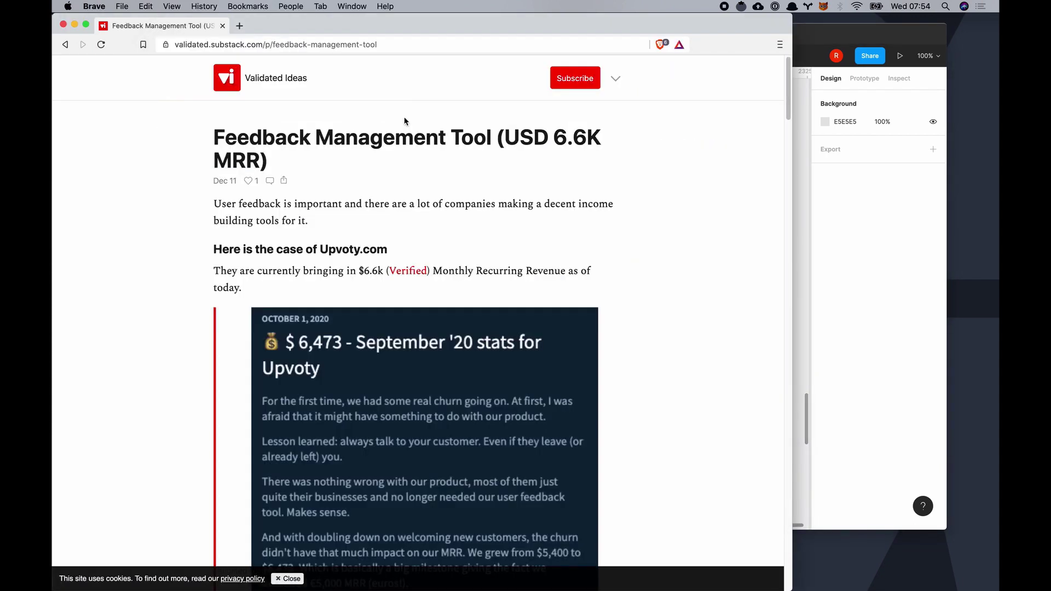
drag(273, 167, 218, 140)
key(super+c)
key(super+Tab)
Replace the second post's heading with the copied post title
double_click(515, 376)
key(super+a)
key(super+v)
click(694, 389)
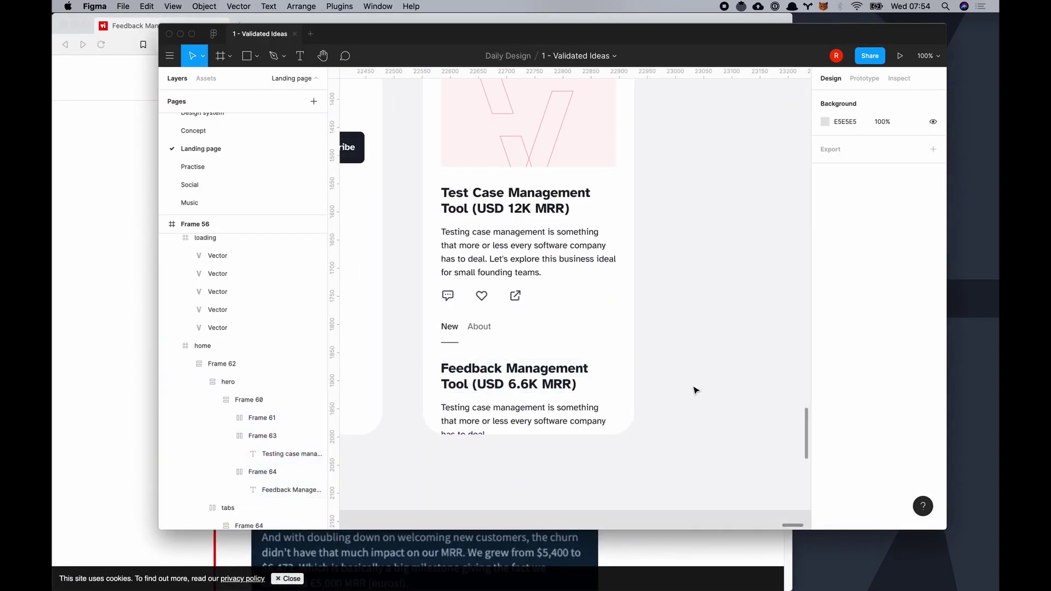
Replace the second post's description with the Brave intro paragraph 'User feedback is important…'
key(super+Tab)
drag(211, 202, 336, 219)
key(super+c)
key(super+Tab)
click(507, 422)
double_click(507, 422)
key(super+a)
key(super+v)
click(700, 421)
Review the phone frames and check the hero frame's padding settings
scroll(700, 421, up, 2)
click(721, 404)
key(Escape)
key(minus)
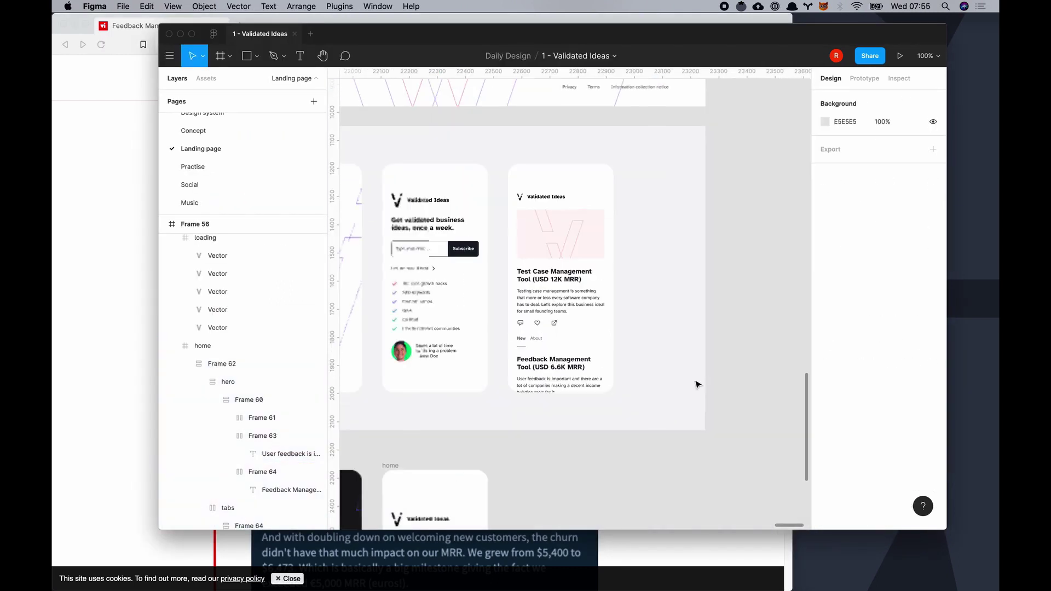
key(plus)
click(629, 328)
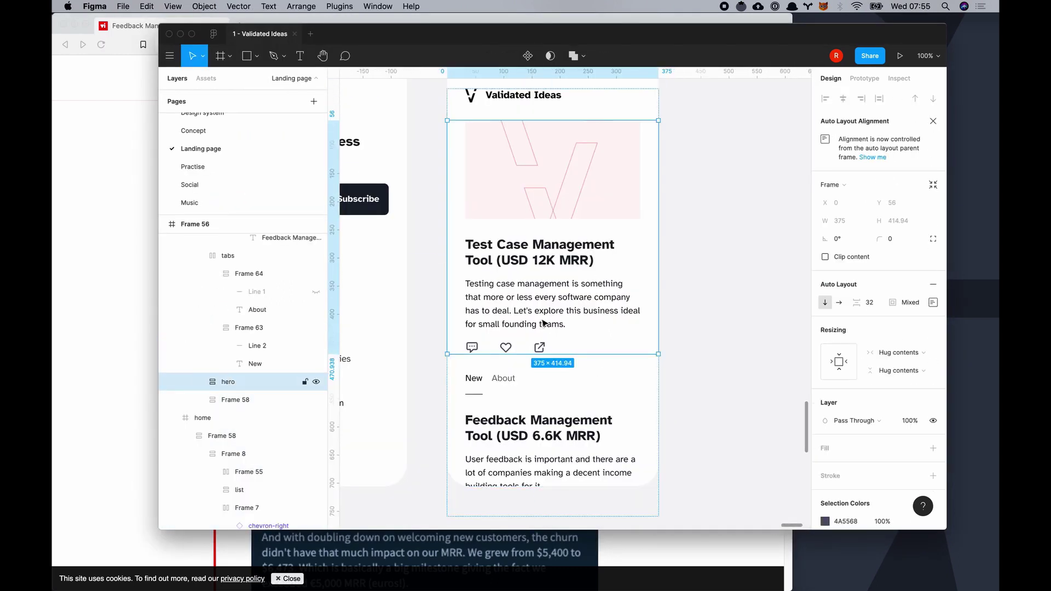
click(932, 302)
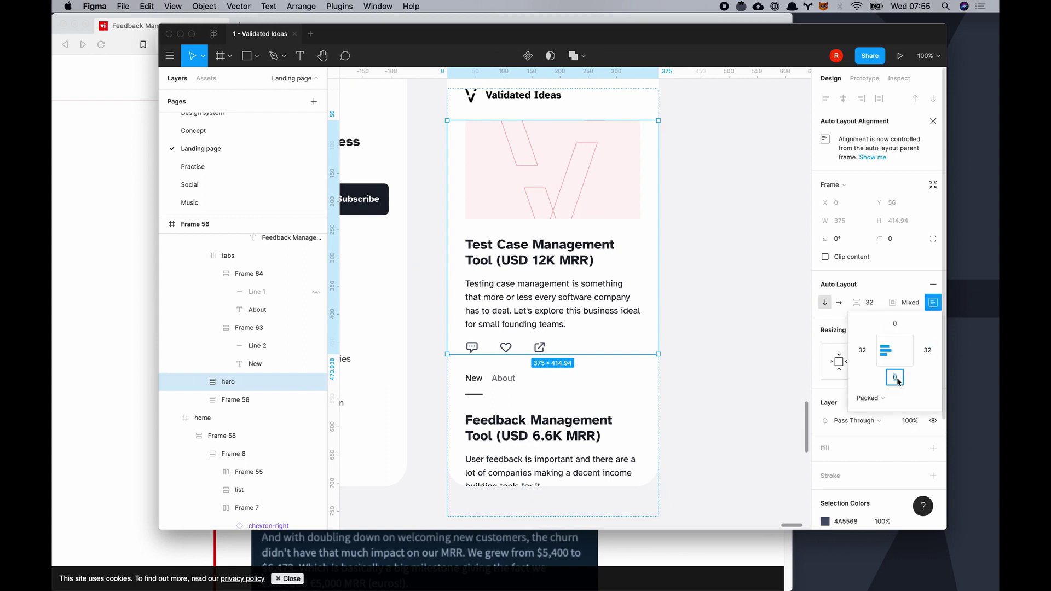
click(733, 434)
key(minus)
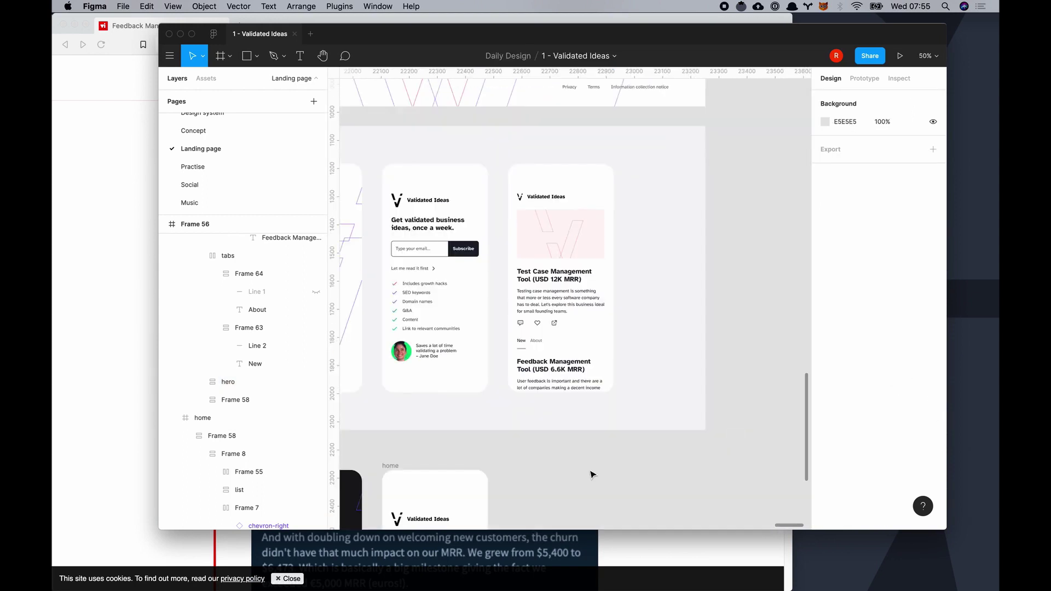
Fill the hero image container with pink FB7185, then try the deeper F43F5E
key(plus)
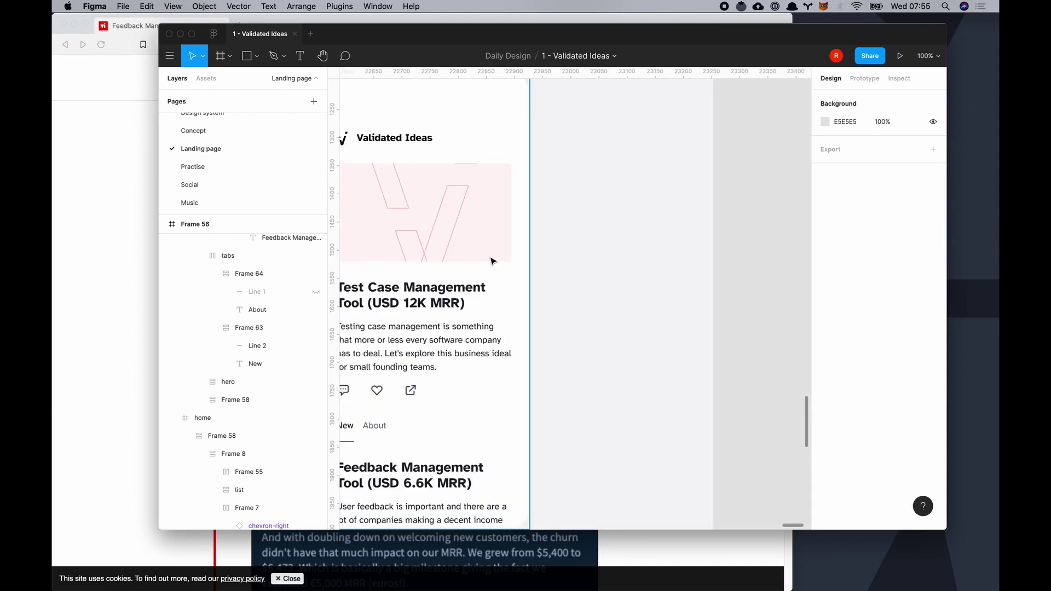
click(490, 246)
click(825, 476)
click(785, 487)
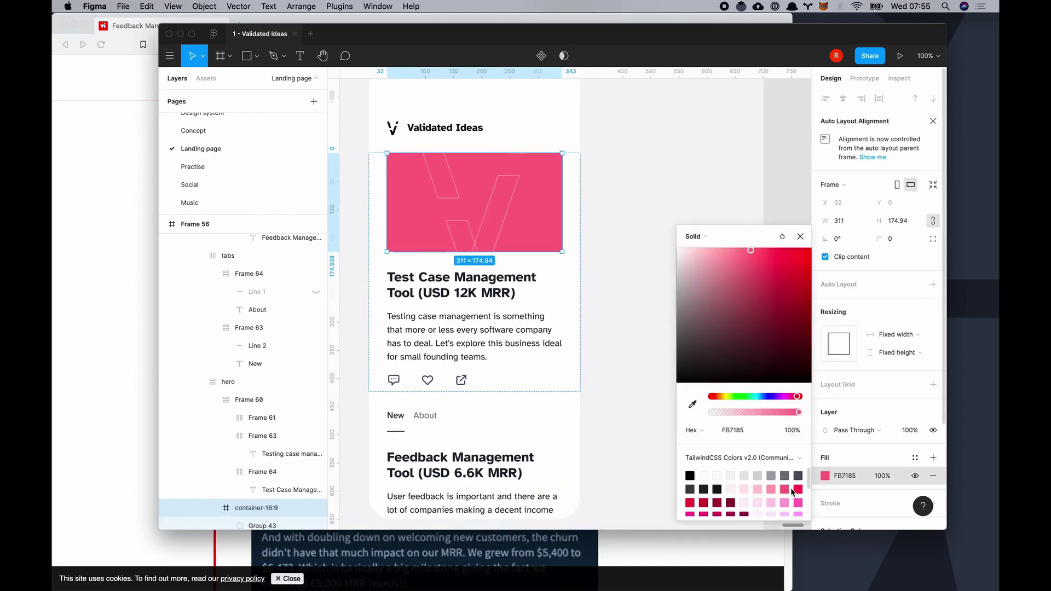
click(798, 487)
scroll(788, 485, down, 1)
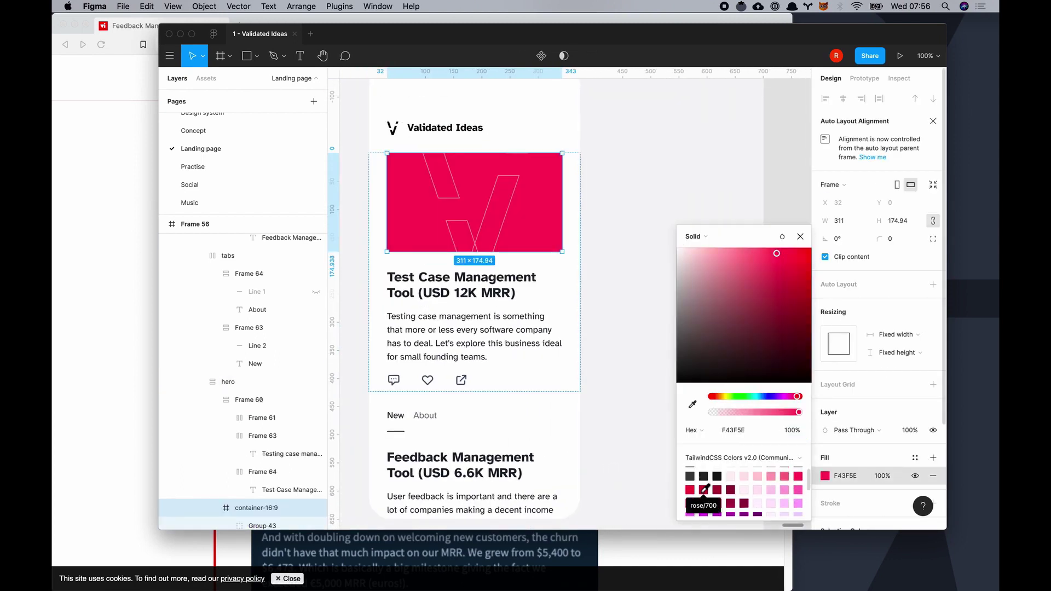
click(800, 236)
Inspect the stroke colour of the logo vector inside the hero image
super+click(487, 219)
click(824, 349)
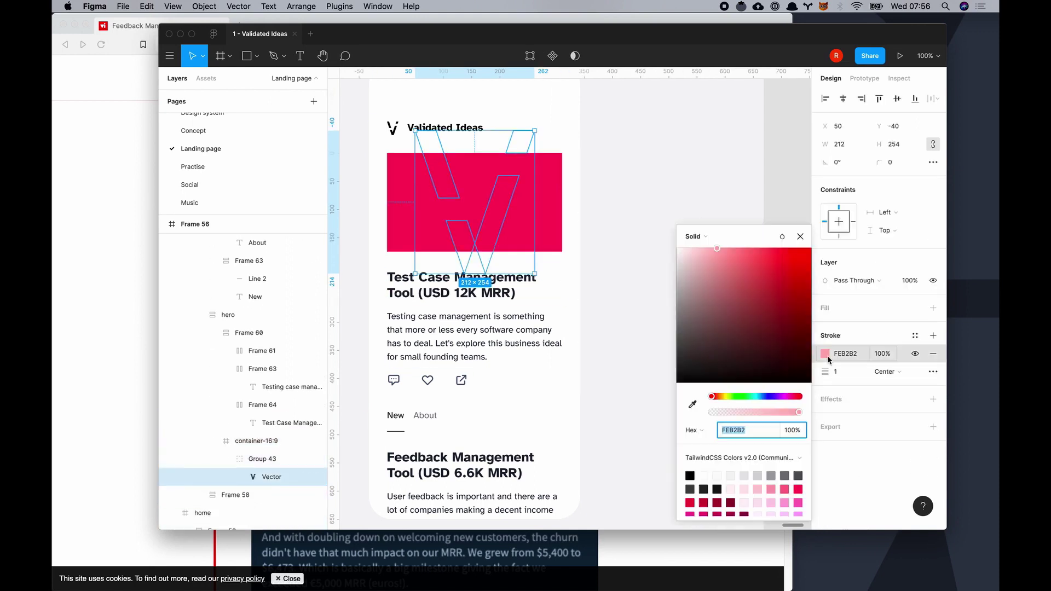
click(643, 307)
key(minus)
key(shift+0)
Set the hero image container's fill back to FB7185
super+click(613, 181)
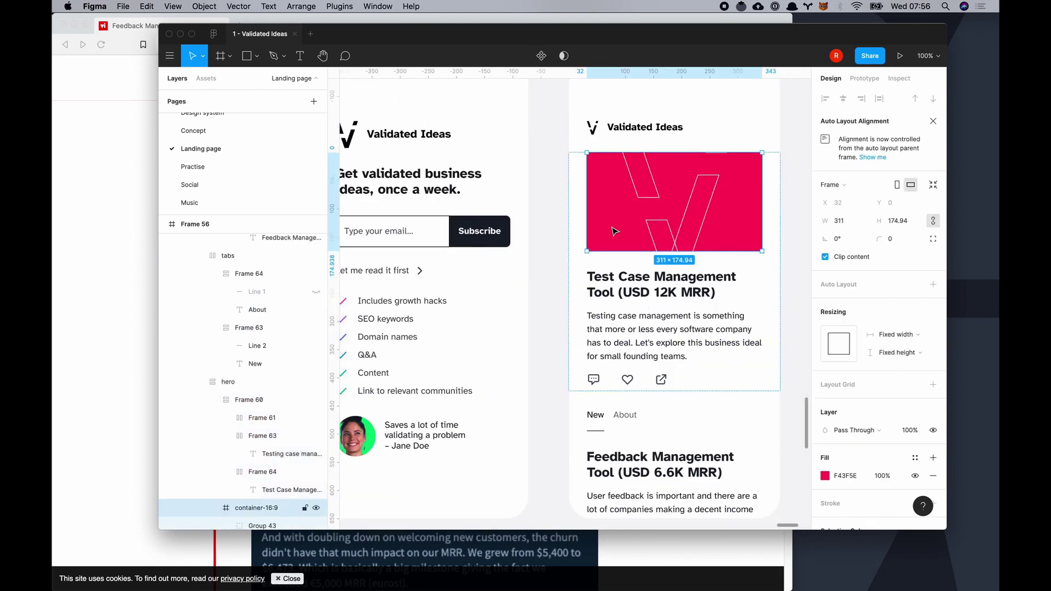
click(824, 476)
click(784, 487)
click(798, 293)
scroll(797, 293, right, 3)
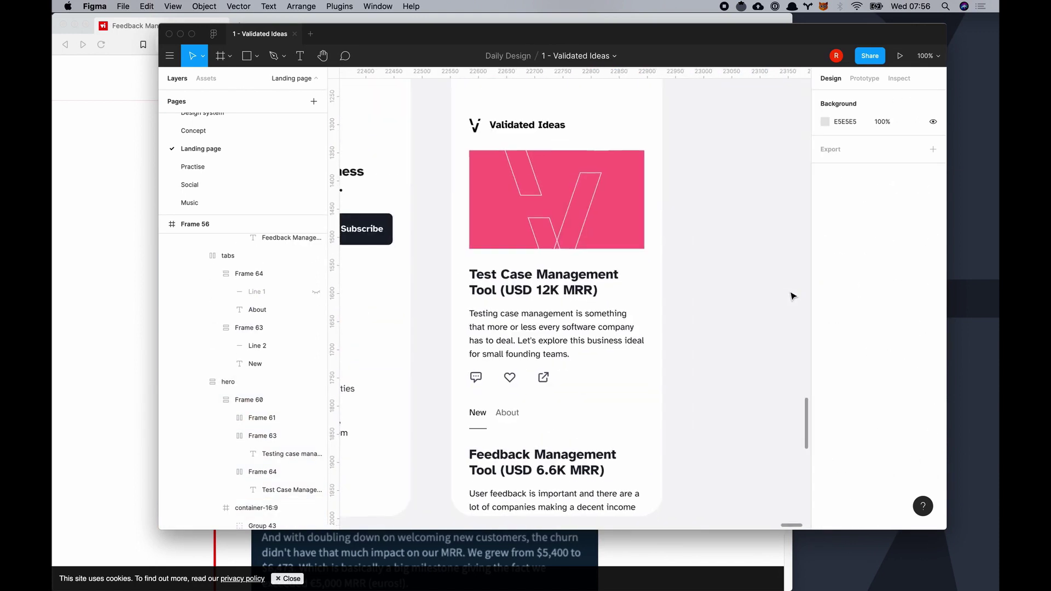
key(minus)
scroll(665, 432, down, 5)
scroll(665, 432, up, 5)
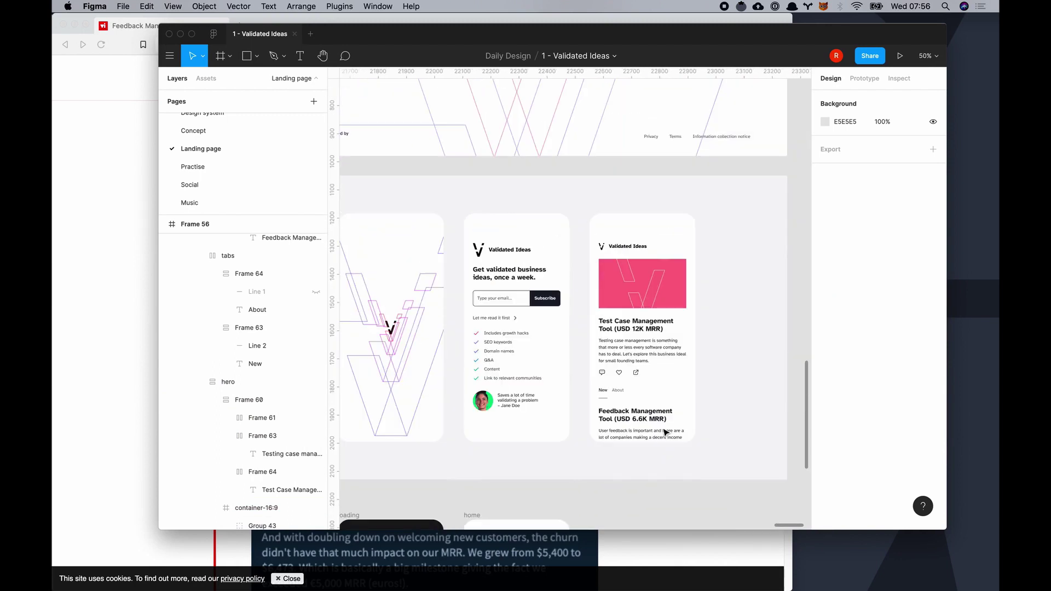
scroll(665, 432, down, 2)
scroll(665, 433, left, 1)
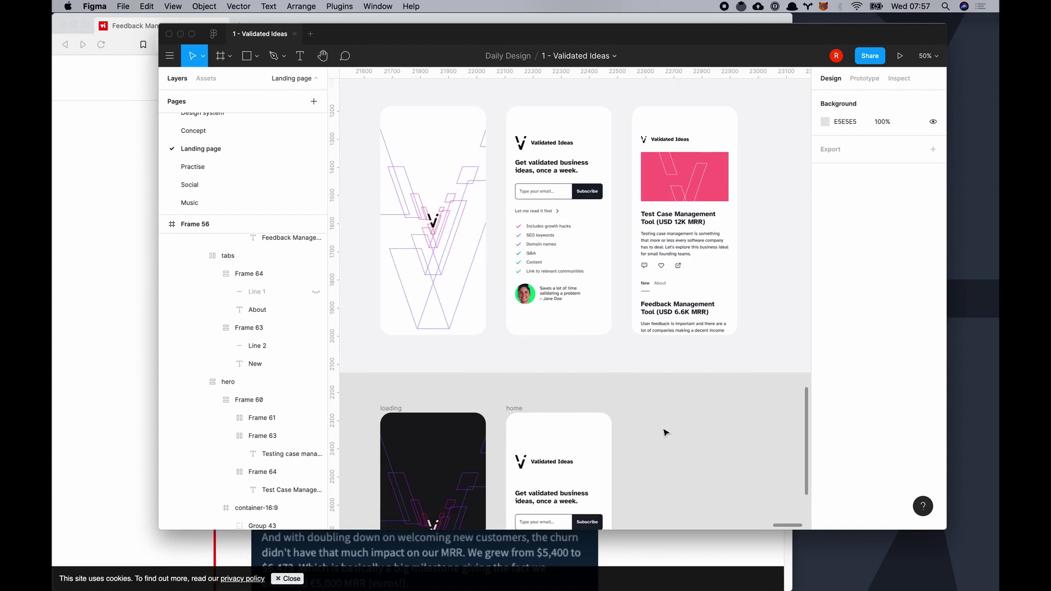
scroll(665, 432, down, 3)
scroll(665, 433, up, 3)
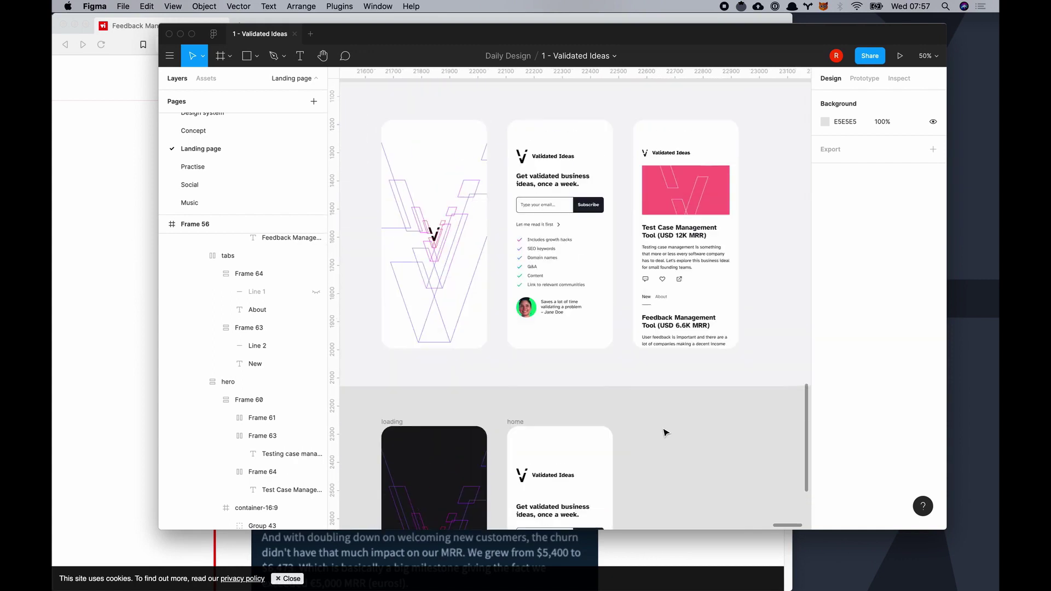
key(shift+0)
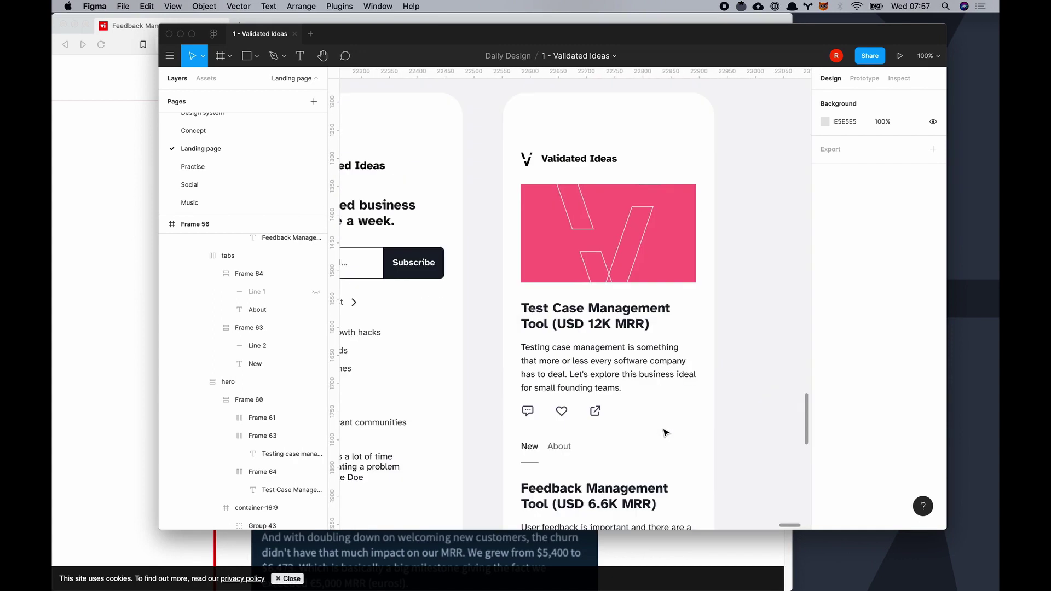
scroll(665, 433, down, 2)
scroll(665, 432, left, 1)
click(706, 174)
click(825, 476)
key(Escape)
click(787, 279)
key(minus)
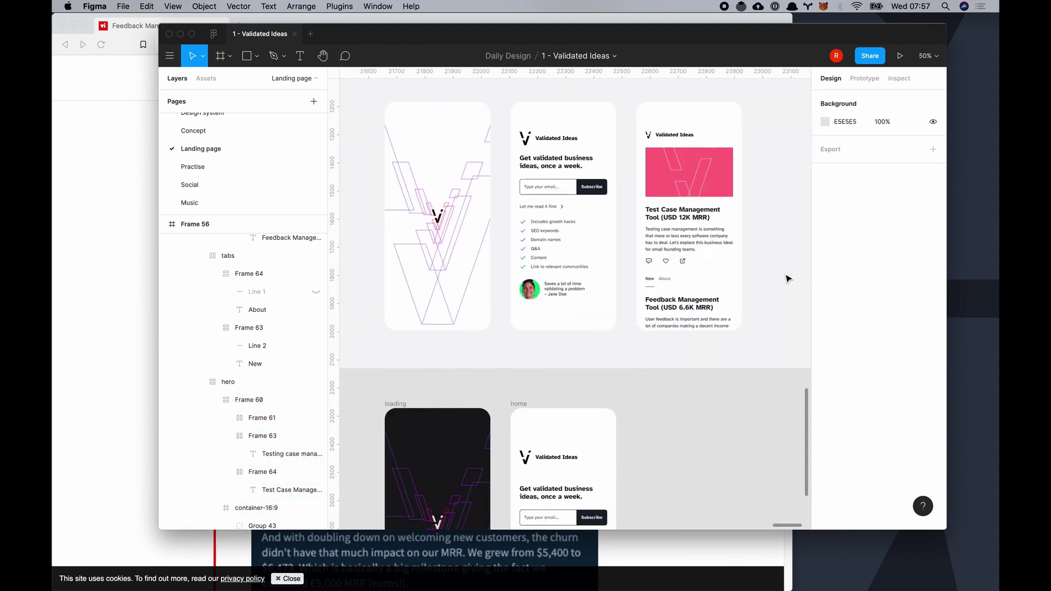
key(shift+0)
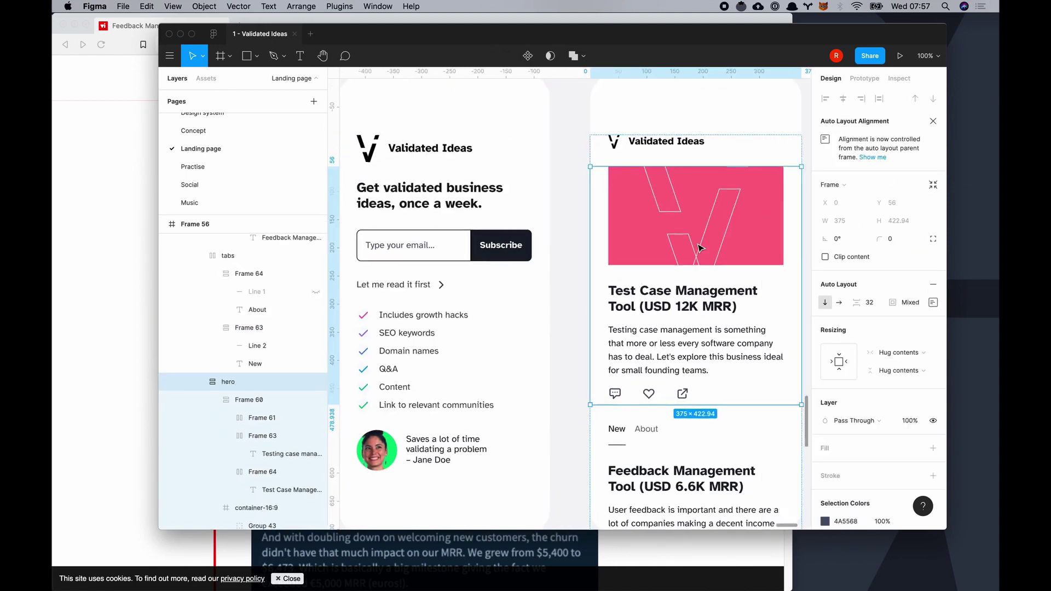